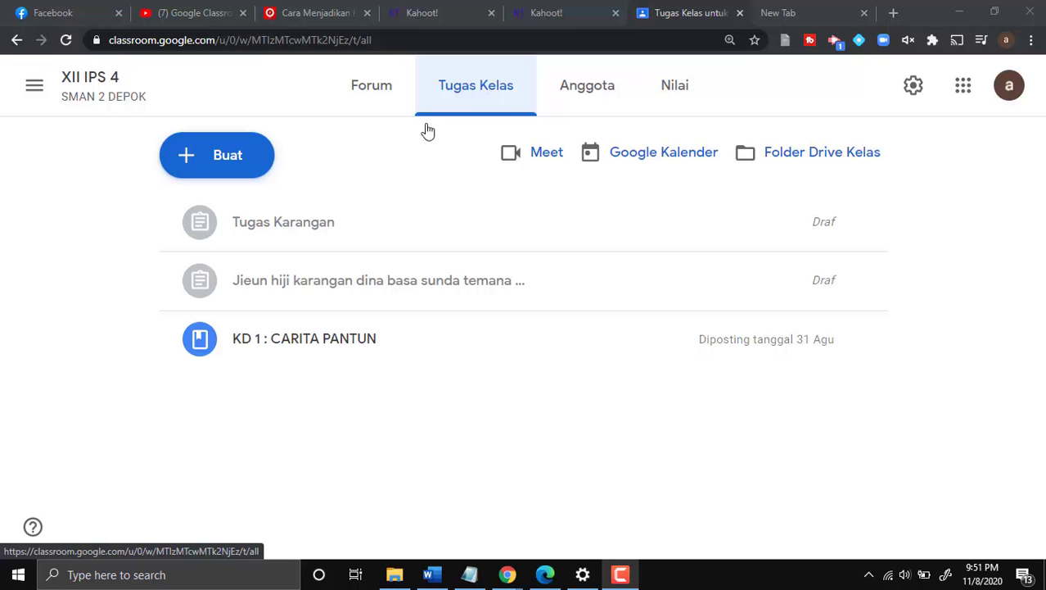
- Start a new assignment titled 'TUGAS MENGARANG'
{"action": "left_click", "coordinate": [250, 167]}
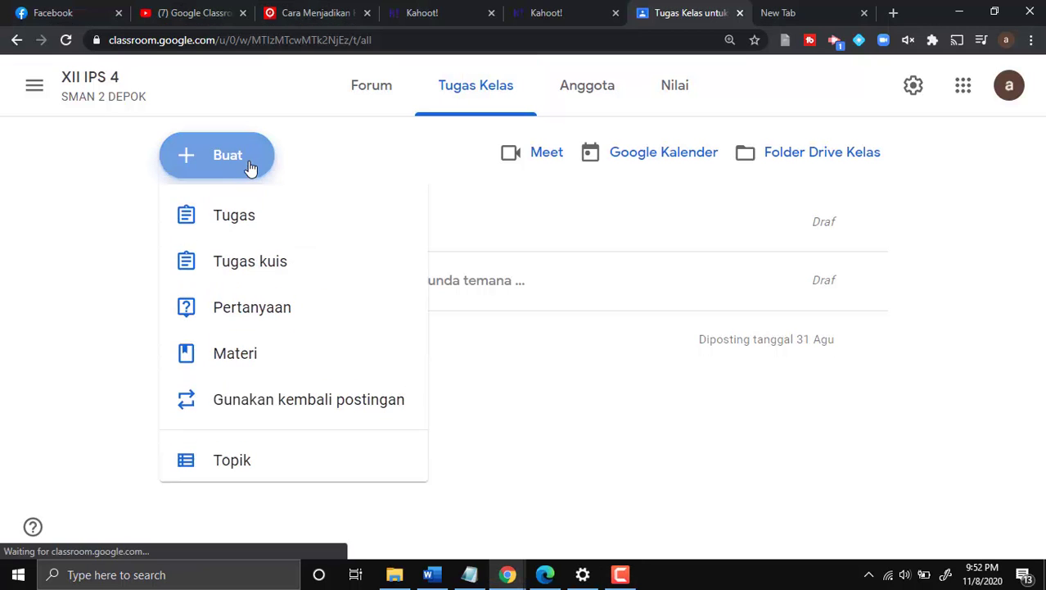
{"action": "left_click", "coordinate": [240, 214]}
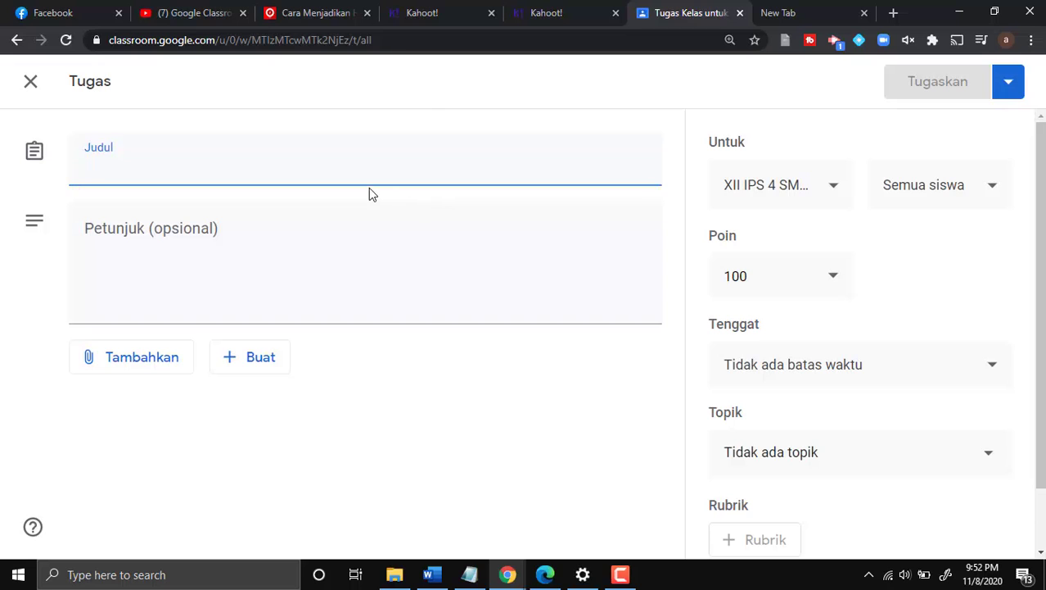
{"action": "scroll", "coordinate": [303, 200], "scroll_direction": "down", "scroll_amount": 1}
{"action": "scroll", "coordinate": [304, 200], "scroll_direction": "up", "scroll_amount": 1}
{"action": "type", "text": "TUGAS ME"}
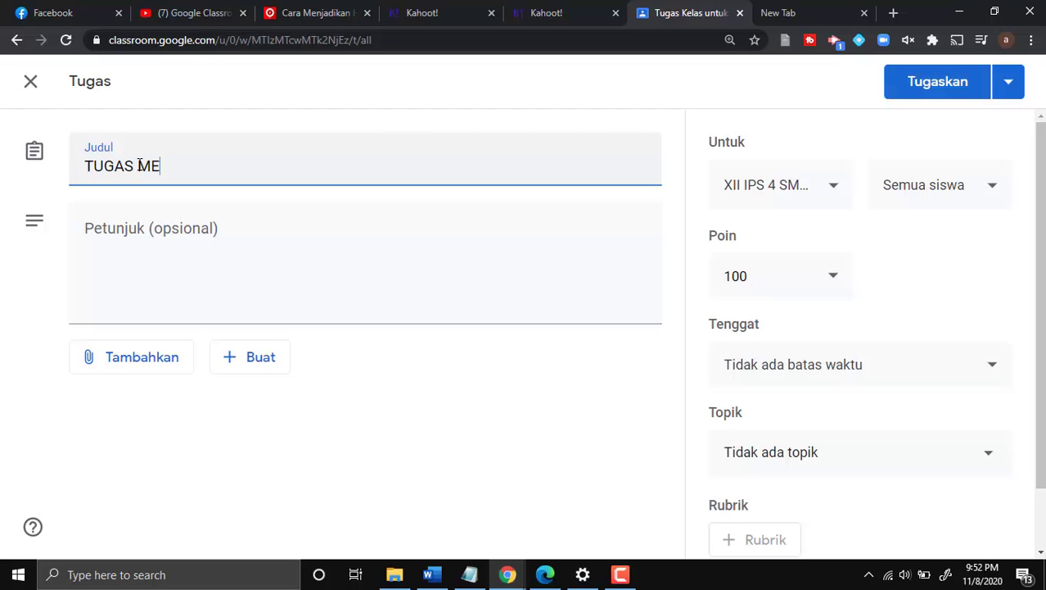
{"action": "type", "text": "NGARANG"}
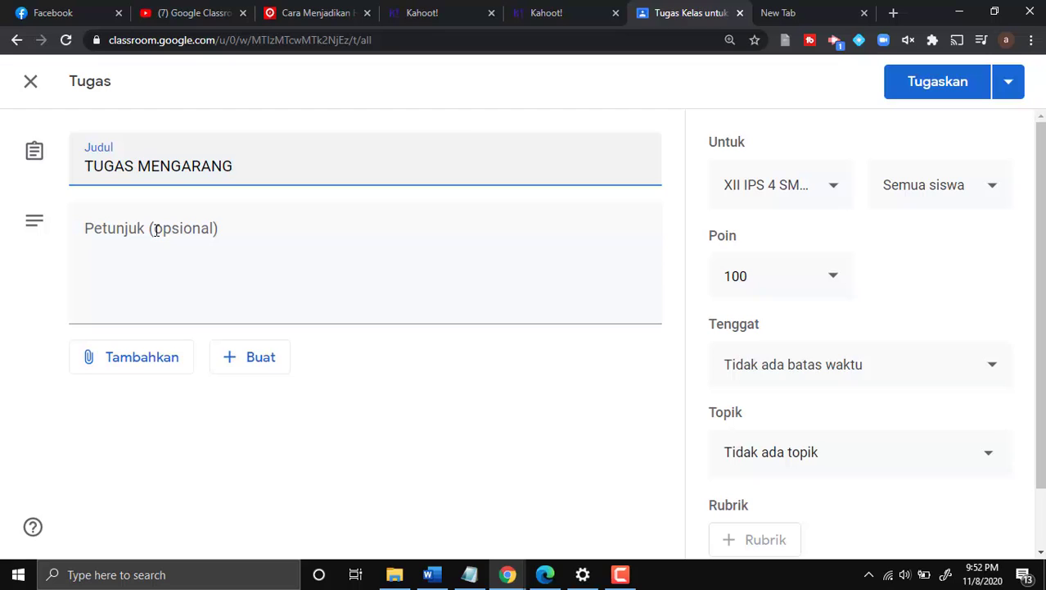
{"action": "left_click", "coordinate": [188, 257]}
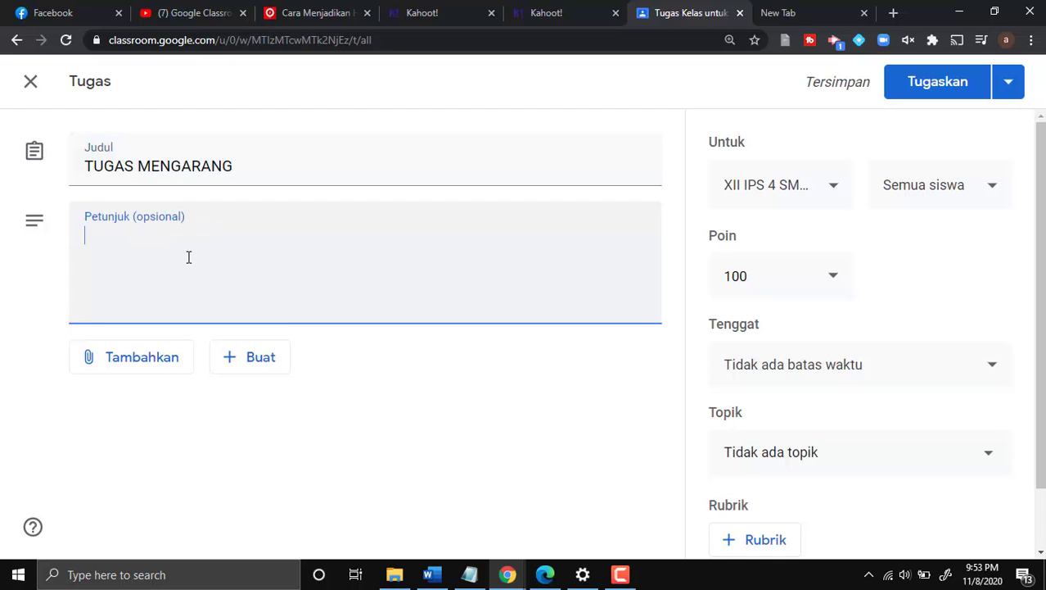
- Write the essay instruction on 'menjaga kebersihan' followed by a 'Kritiria dari karangan:' heading
{"action": "type", "text": "Buatla"}
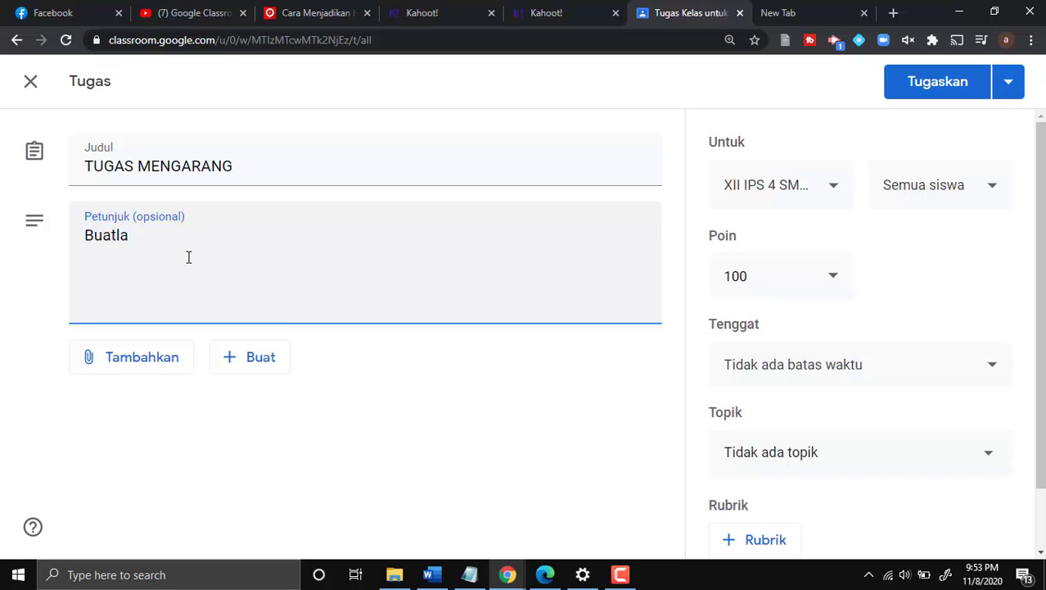
{"action": "type", "text": "h sebuah karang"}
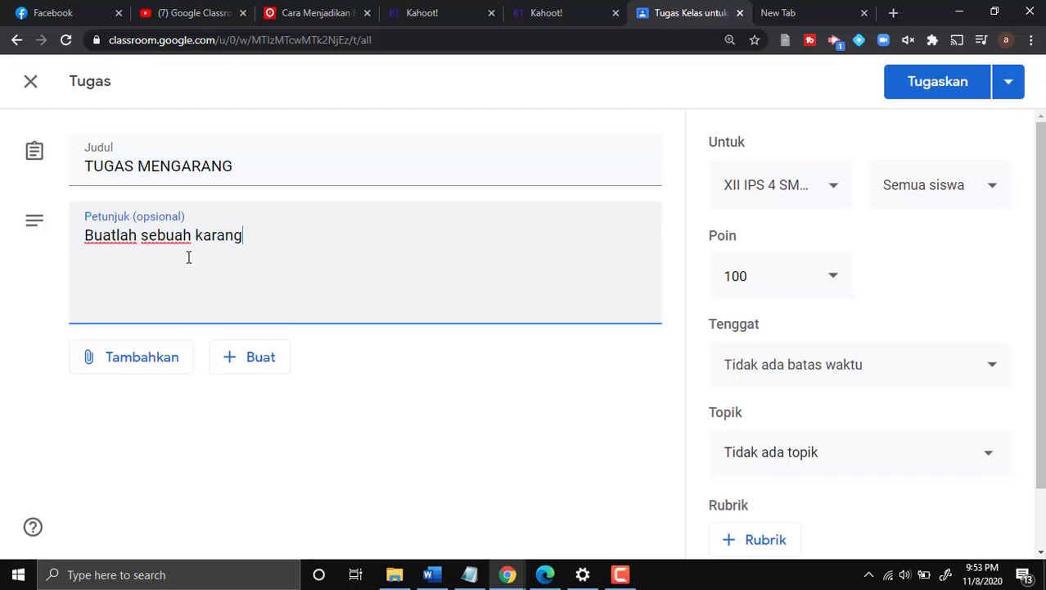
{"action": "type", "text": "an dengan t"}
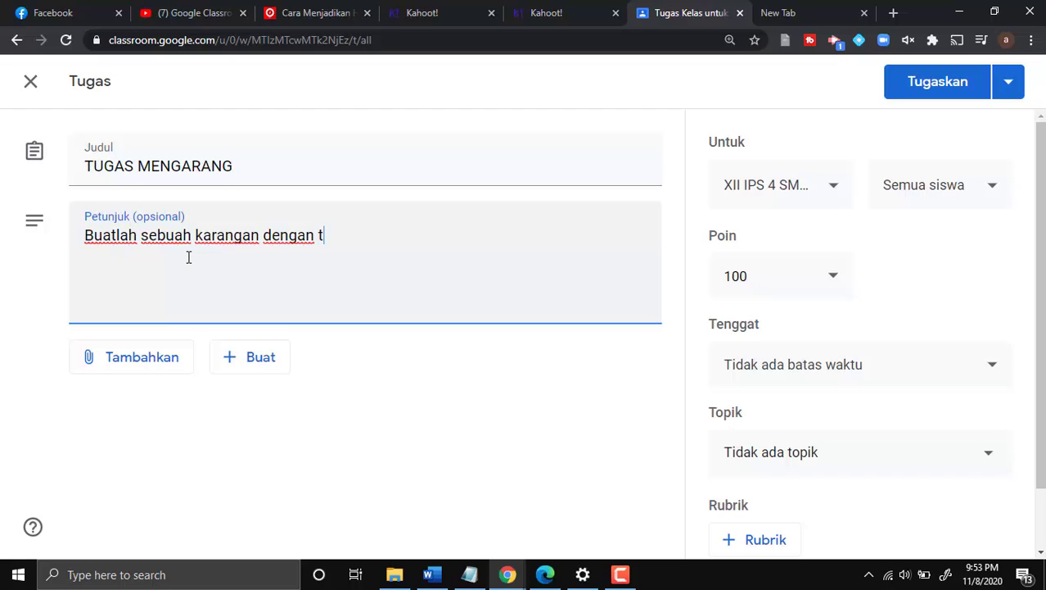
{"action": "type", "text": "ema : menj"}
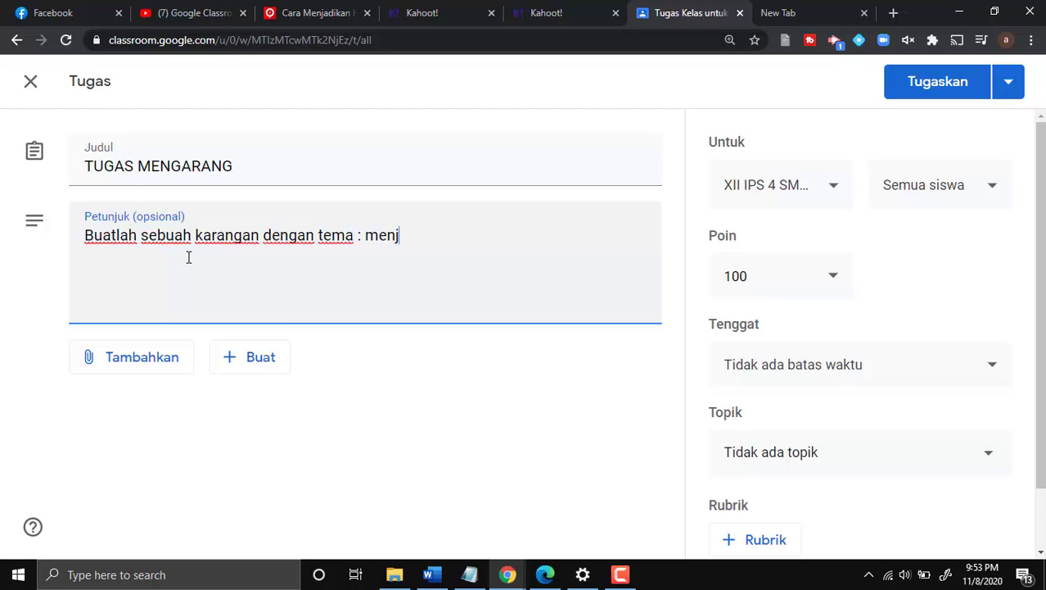
{"action": "type", "text": "aga kebersi"}
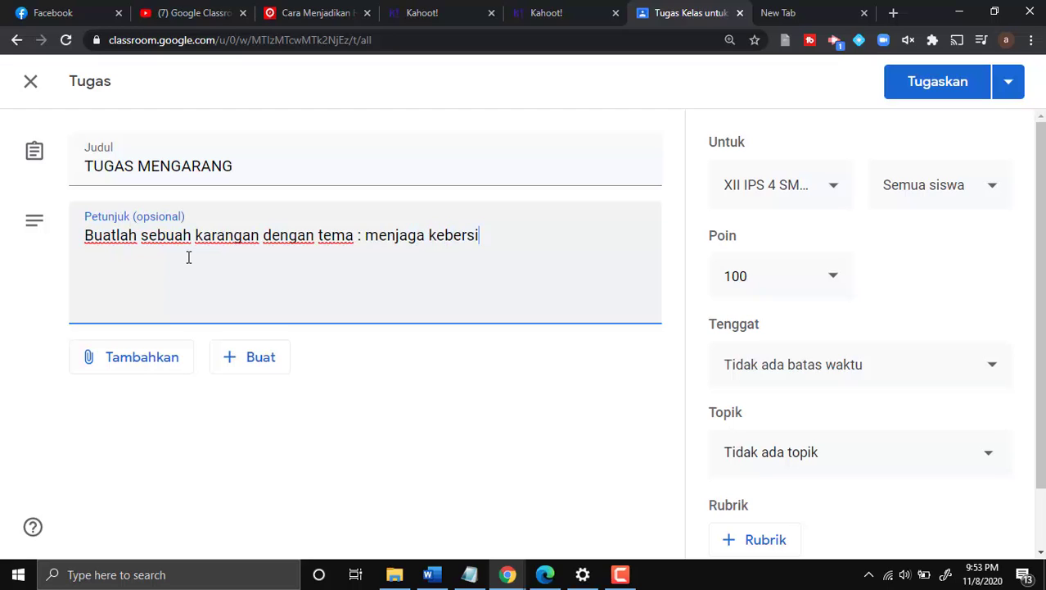
{"action": "type", "text": "han."}
{"action": "key", "text": "Return"}
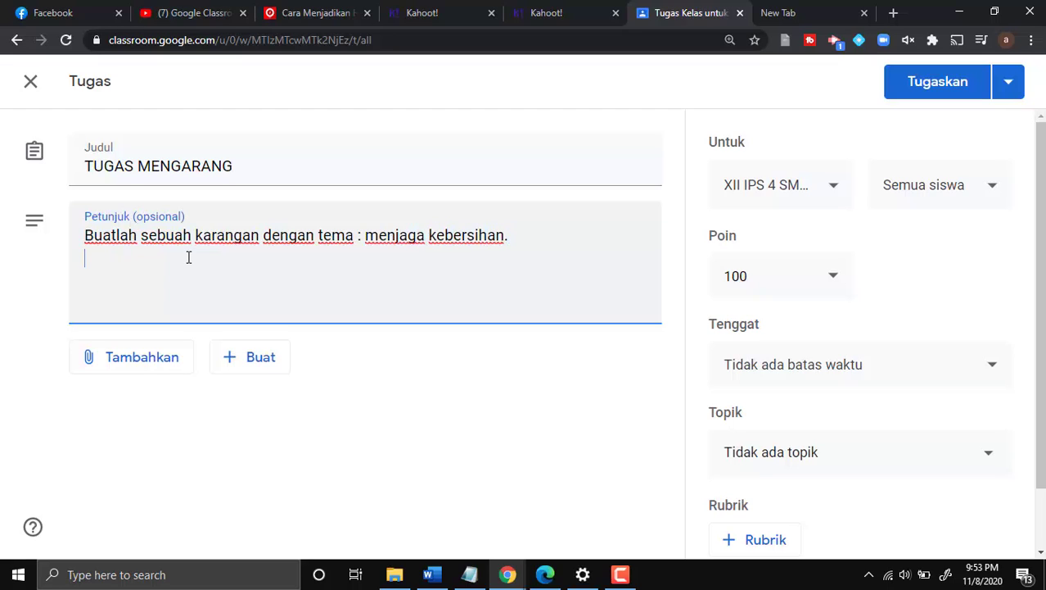
{"action": "type", "text": "Kritiria "}
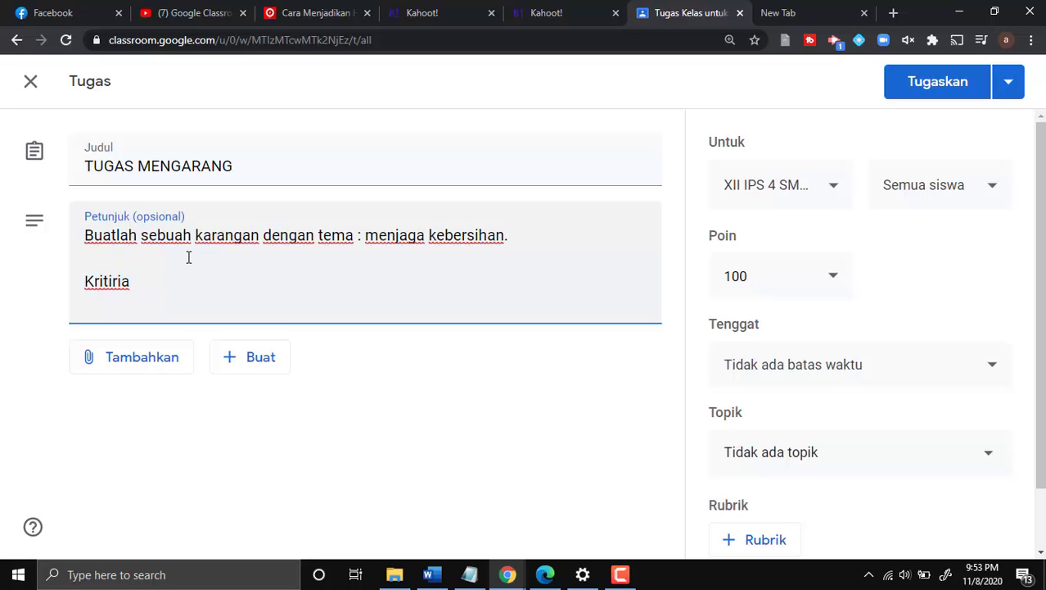
{"action": "type", "text": "dari karangann"}
{"action": "key", "text": "BackSpace"}
{"action": "type", "text": ":"}
{"action": "key", "text": "Return"}
- Add criterion 1: written in black ink on one A4 page, ending with a full stop
{"action": "type", "text": "1. D"}
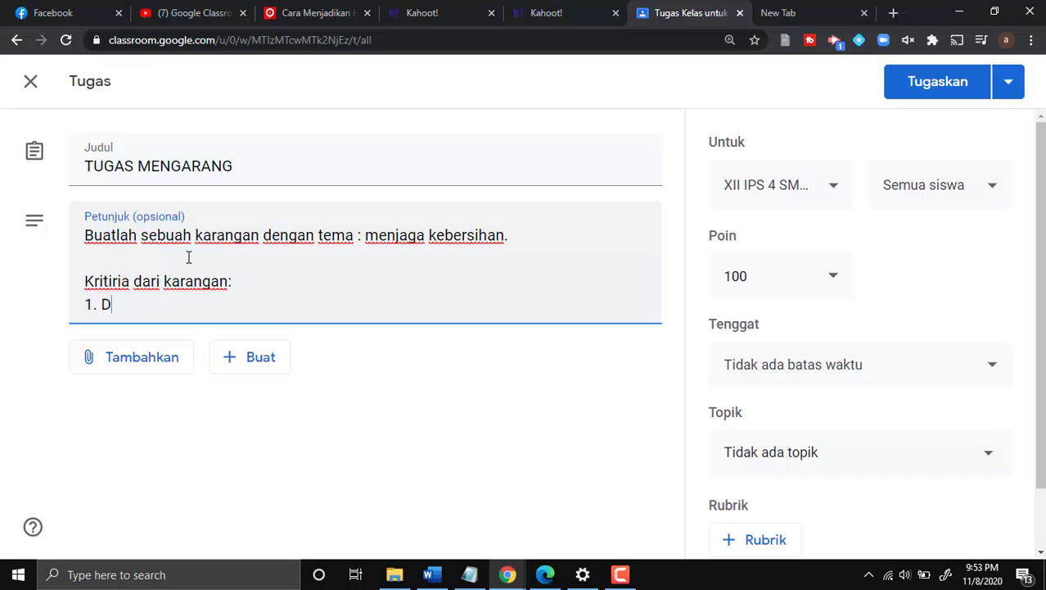
{"action": "type", "text": "itulis dengan"}
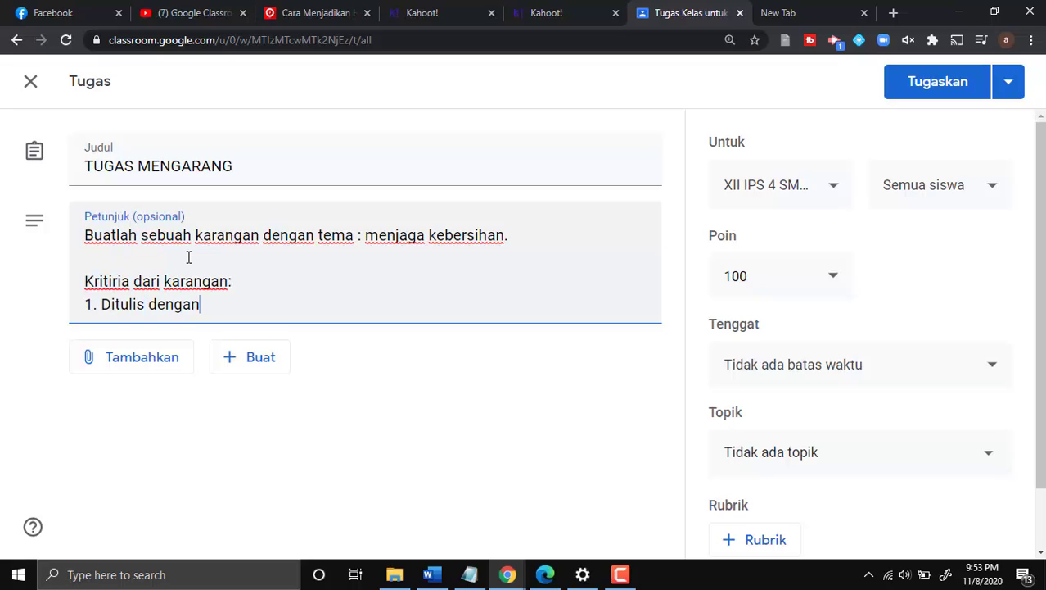
{"action": "type", "text": " tinta hitam pada kerta"}
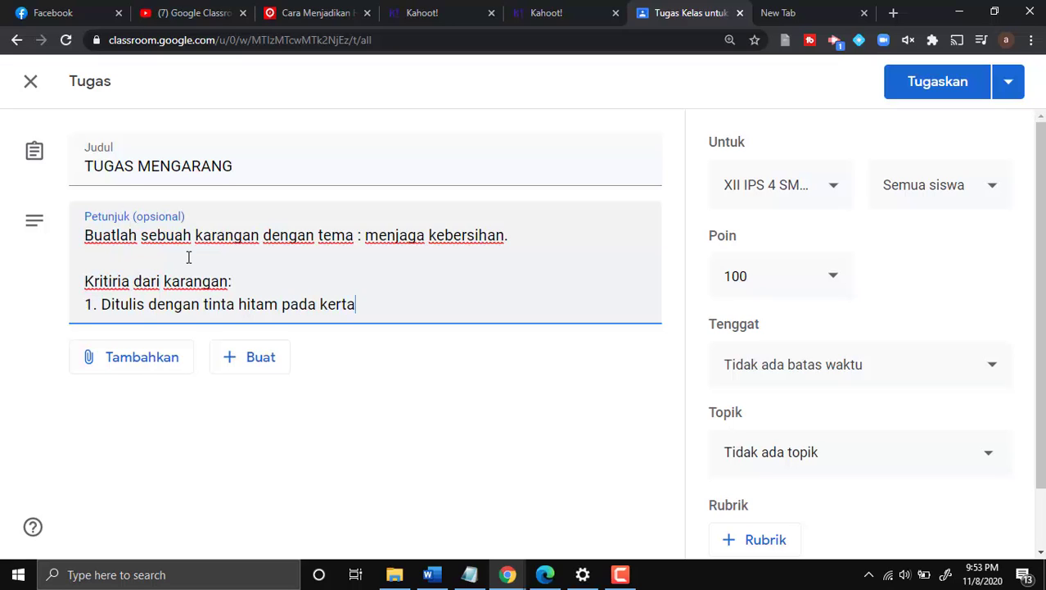
{"action": "type", "text": "s "}
{"action": "type", "text": "A"}
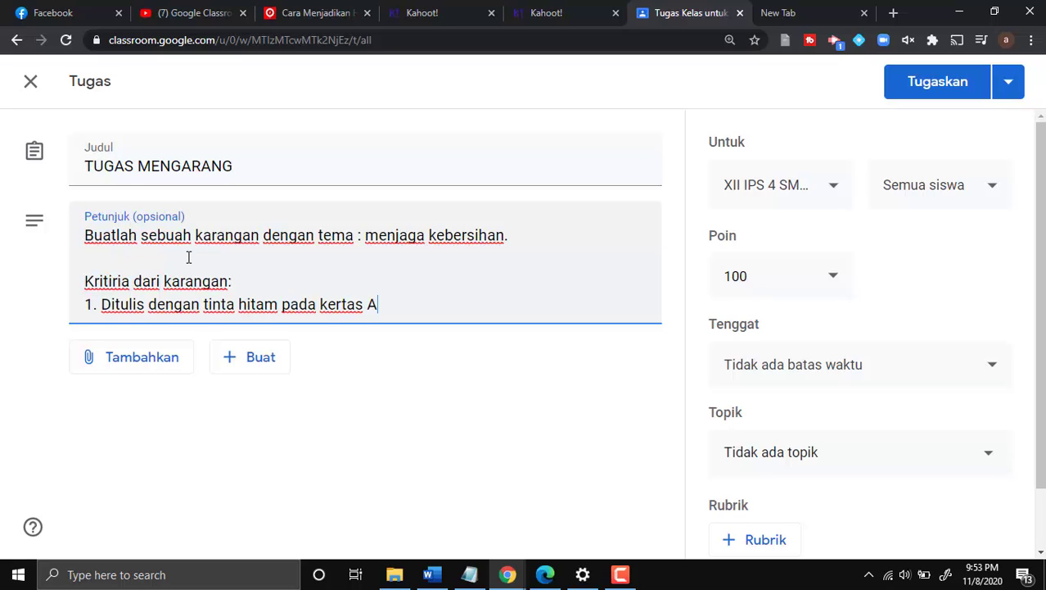
{"action": "type", "text": "4 satu hal"}
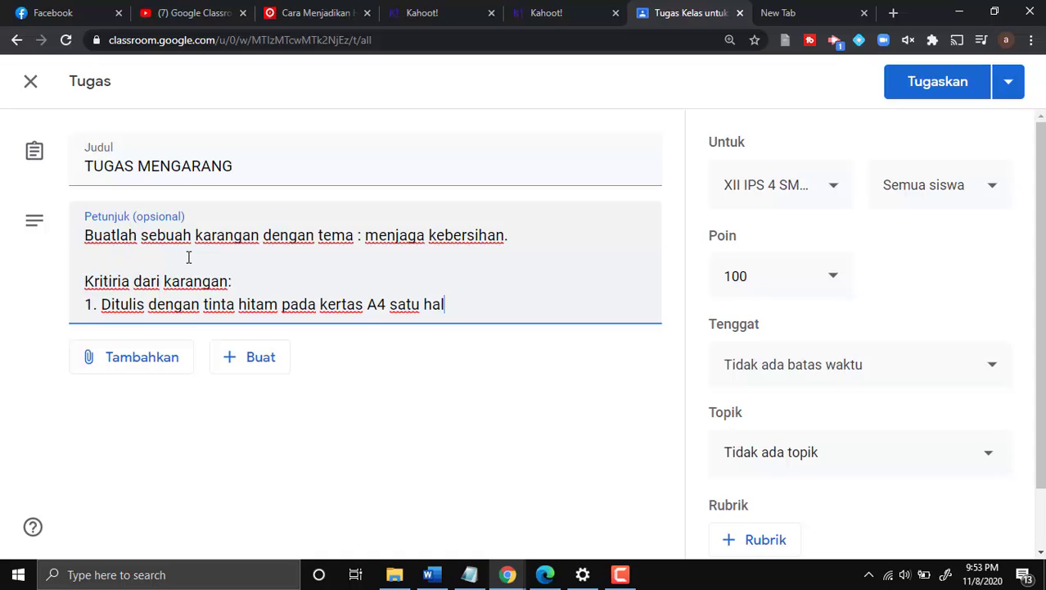
{"action": "type", "text": "aman"}
{"action": "type", "text": ","}
{"action": "key", "text": "Home"}
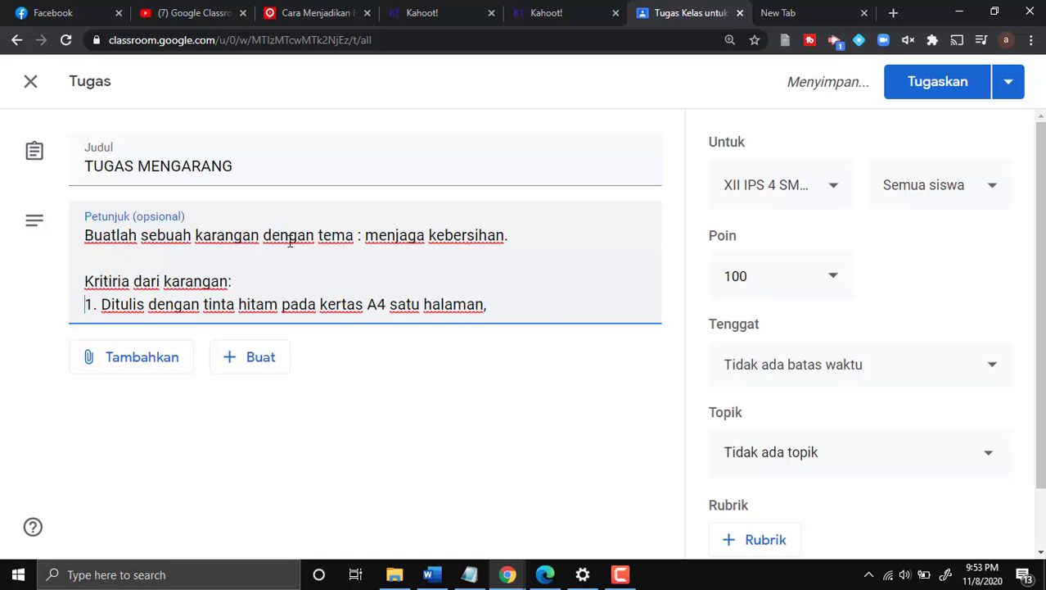
{"action": "left_click", "coordinate": [544, 316]}
{"action": "key", "text": "BackSpace"}
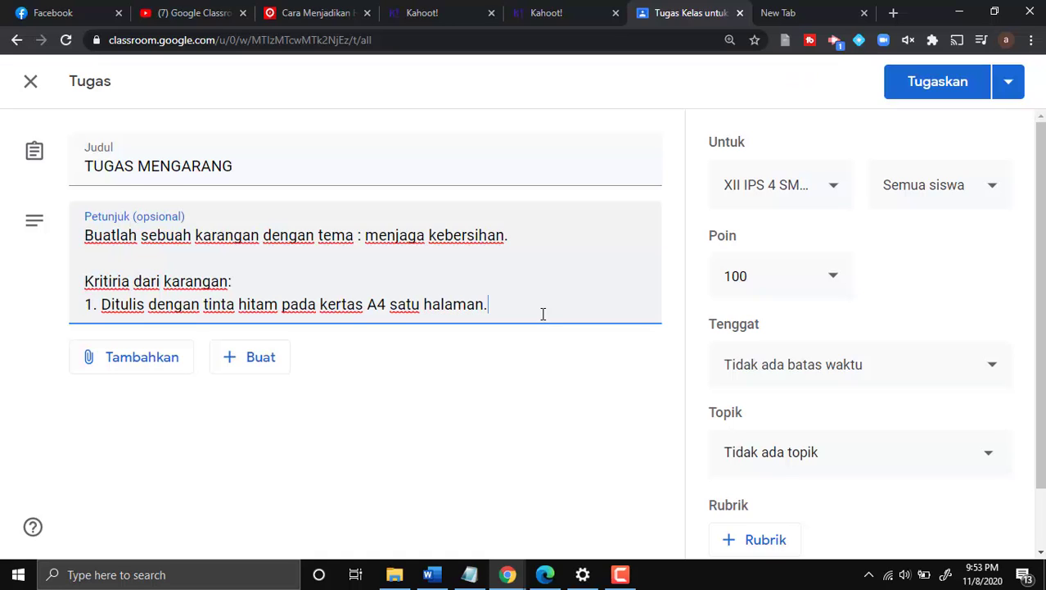
{"action": "type", "text": "."}
{"action": "key", "text": "Return"}
- Add criterion 2 on photographing and attaching the essay, then begin criterion 3 on assessment points
{"action": "type", "text": "2. "}
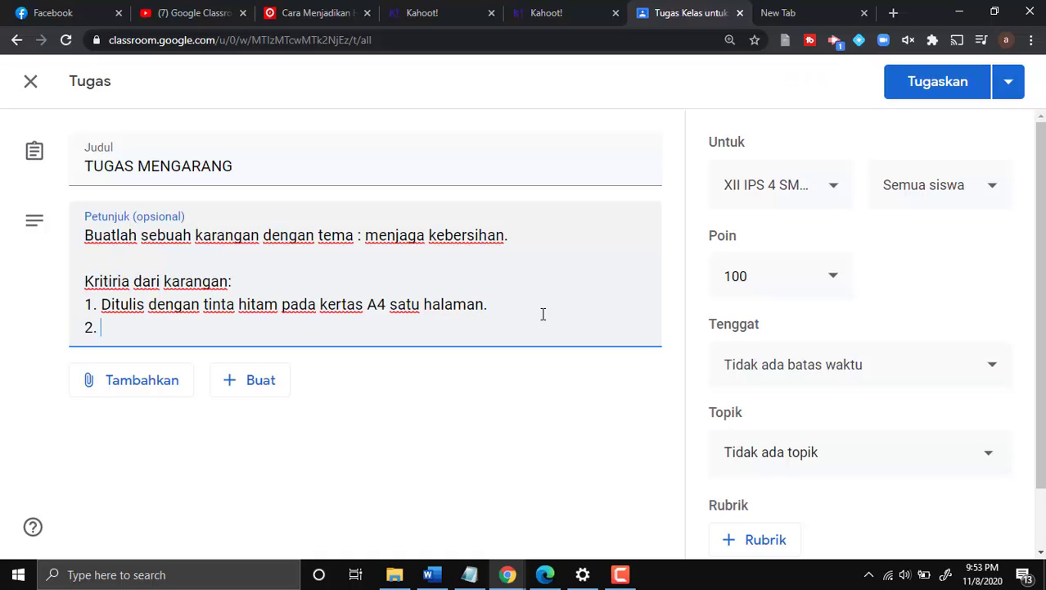
{"action": "type", "text": "Karangan"}
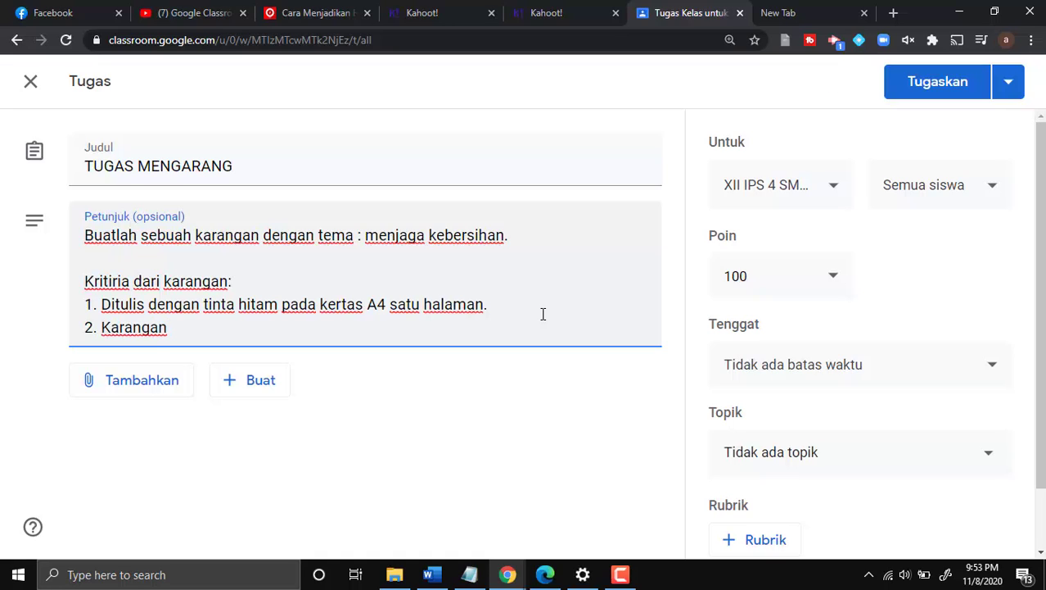
{"action": "type", "text": " dikirimkan"}
{"action": "key", "text": "BackSpace"}
{"action": "key", "text": "BackSpace"}
{"action": "key", "text": "BackSpace"}
{"action": "key", "text": "BackSpace"}
{"action": "key", "text": "BackSpace"}
{"action": "key", "text": "BackSpace"}
{"action": "key", "text": "BackSpace"}
{"action": "key", "text": "BackSpace"}
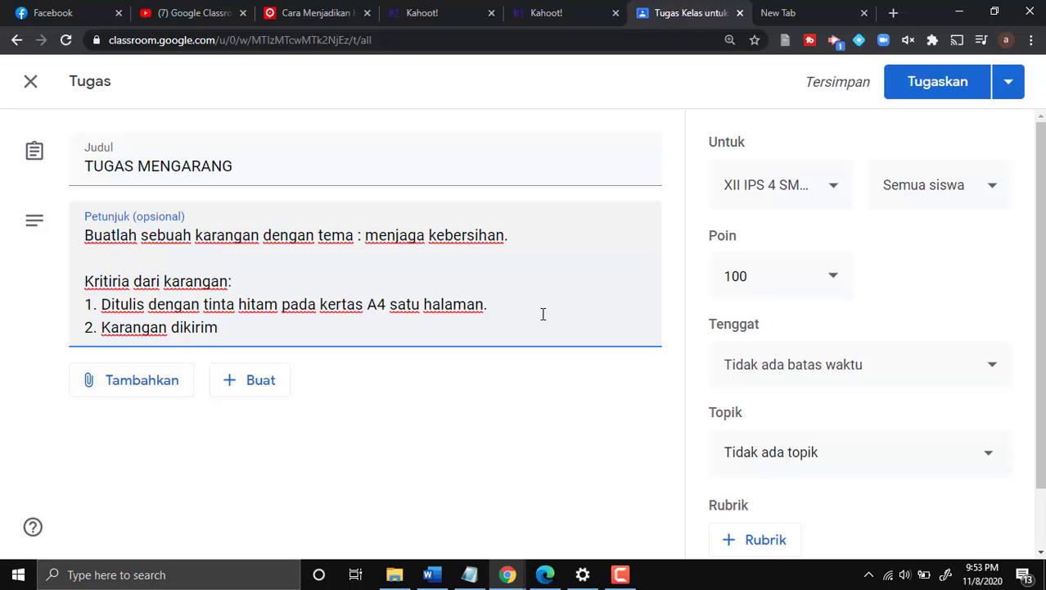
{"action": "type", "text": "fiti"}
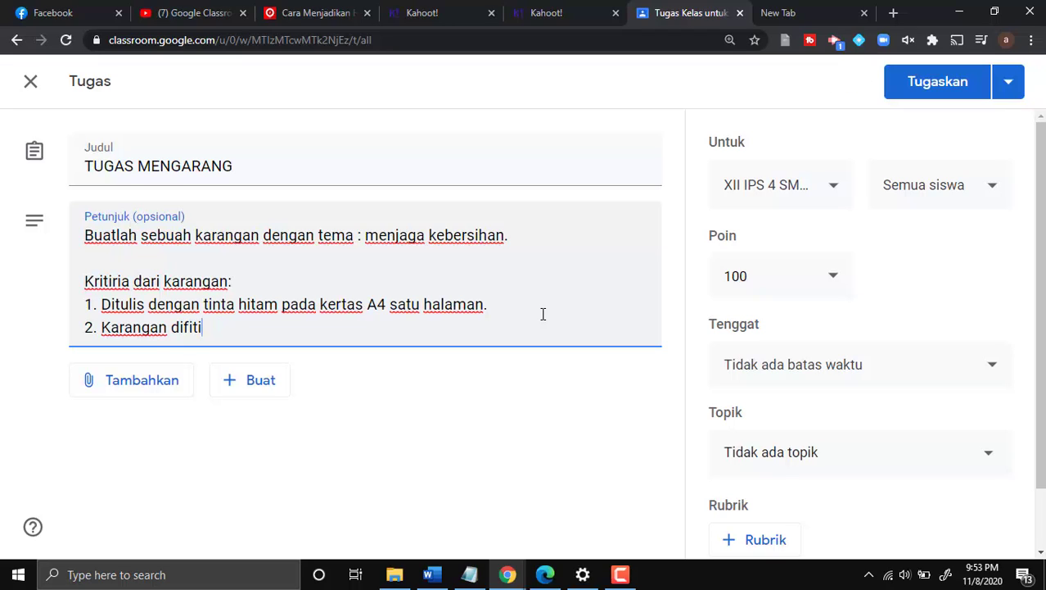
{"action": "key", "text": "BackSpace"}
{"action": "key", "text": "BackSpace"}
{"action": "key", "text": "BackSpace"}
{"action": "type", "text": "oto dan dilampirkan "}
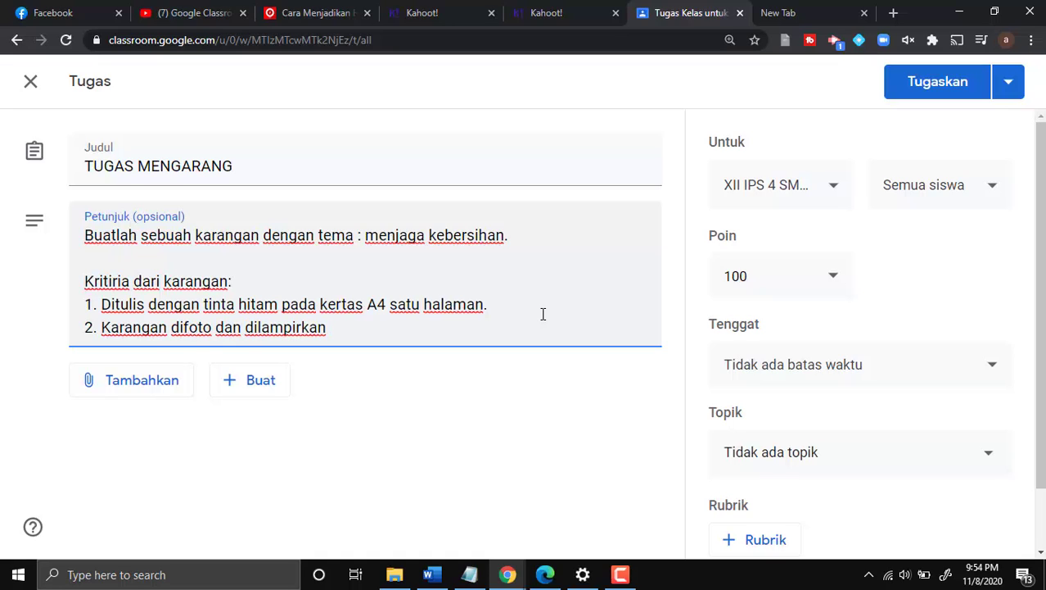
{"action": "type", "text": "pada saat "}
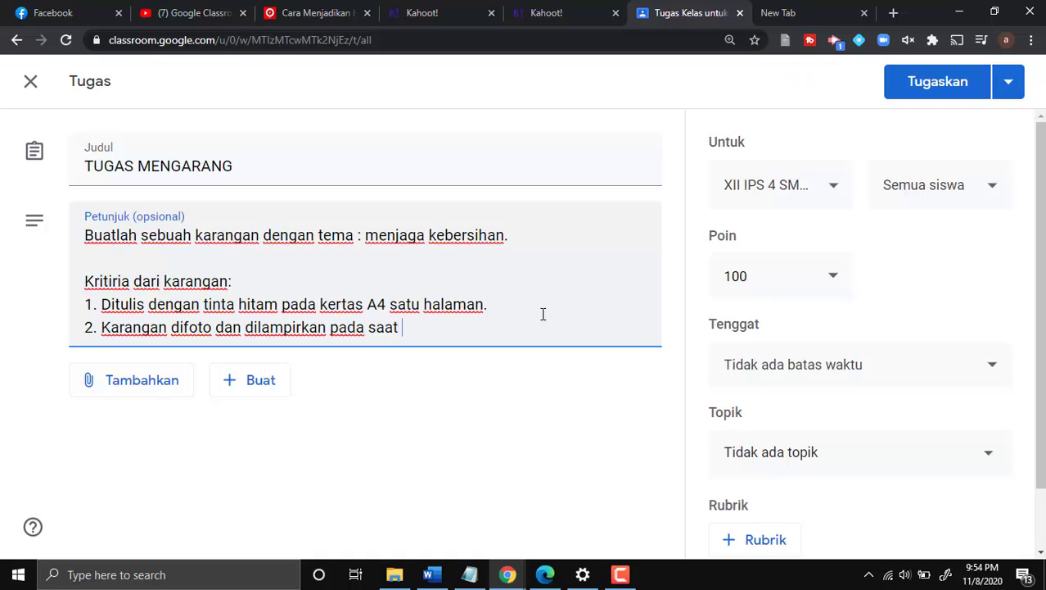
{"action": "type", "text": "mengumpulkan"}
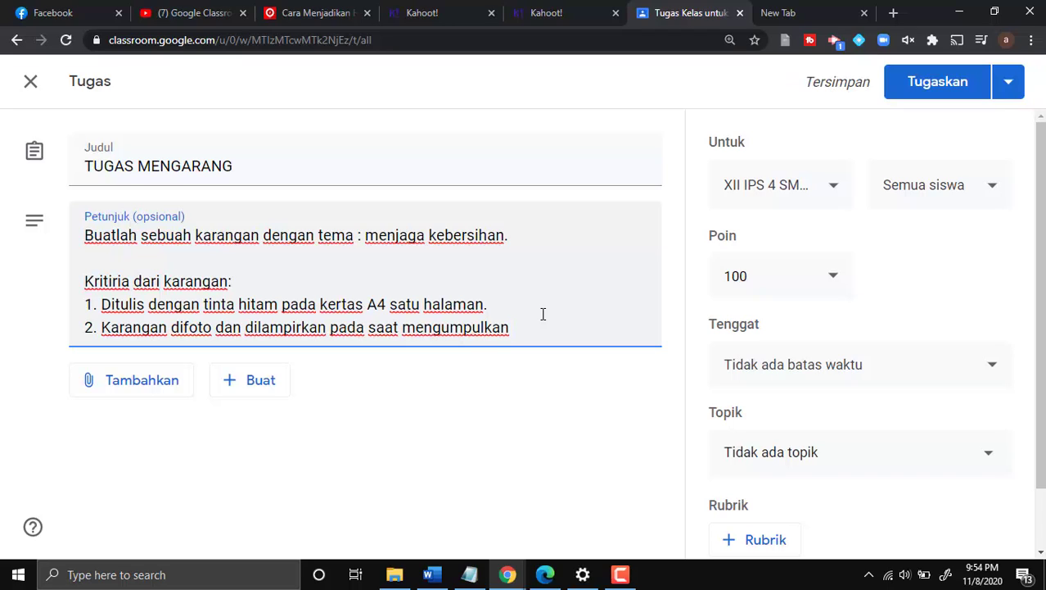
{"action": "type", "text": " tugas"}
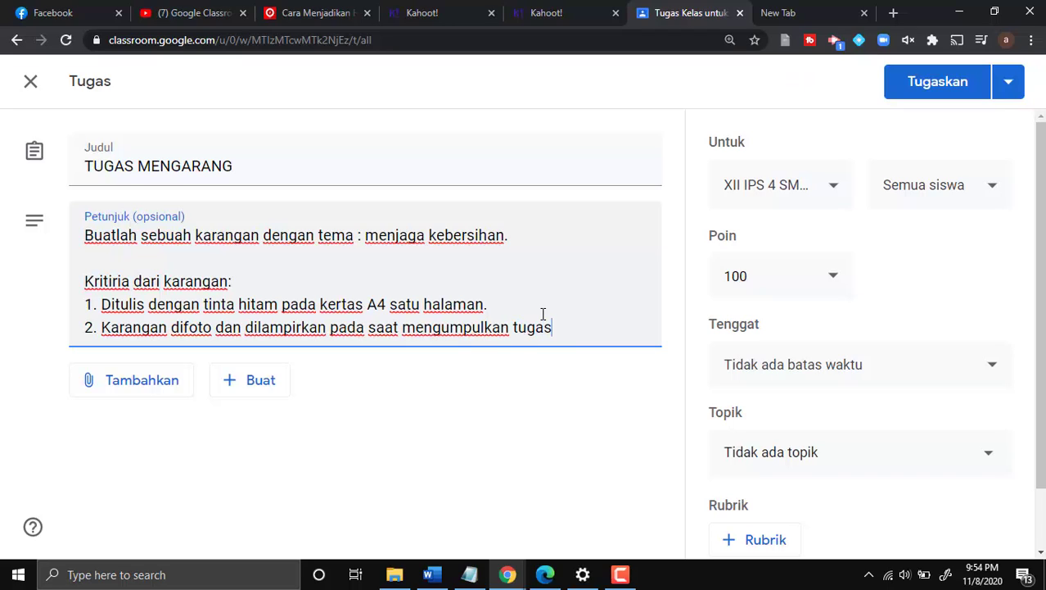
{"action": "type", "text": "."}
{"action": "key", "text": "Return"}
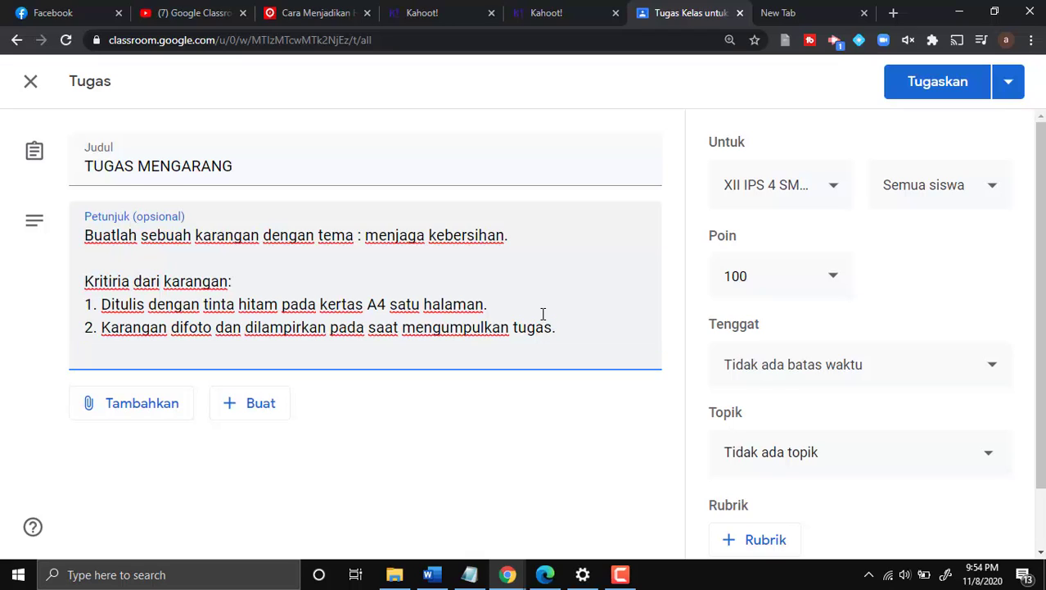
{"action": "type", "text": "3. "}
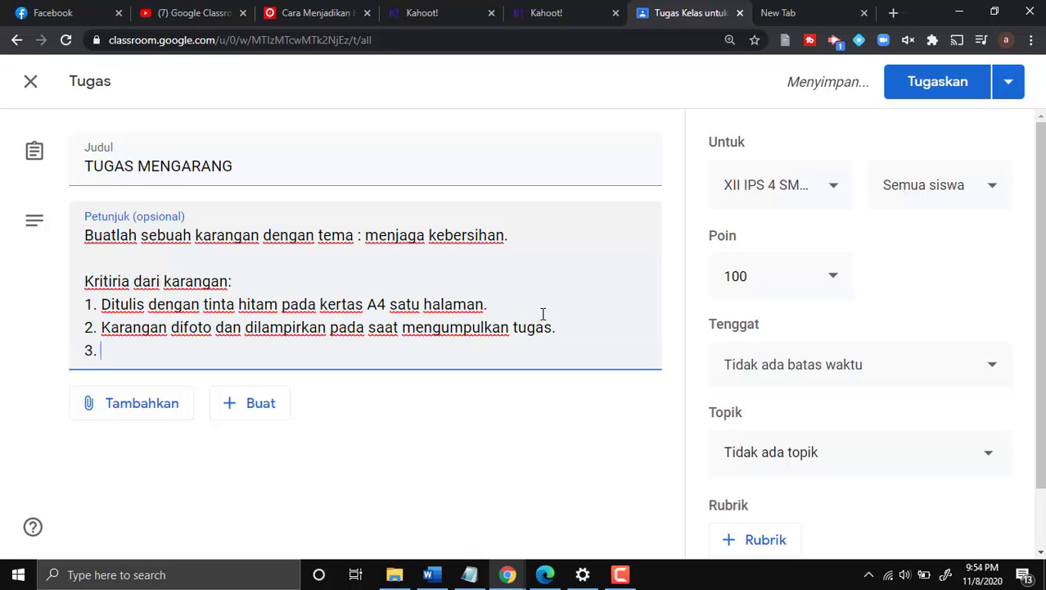
{"action": "type", "text": "Yang menjadi "}
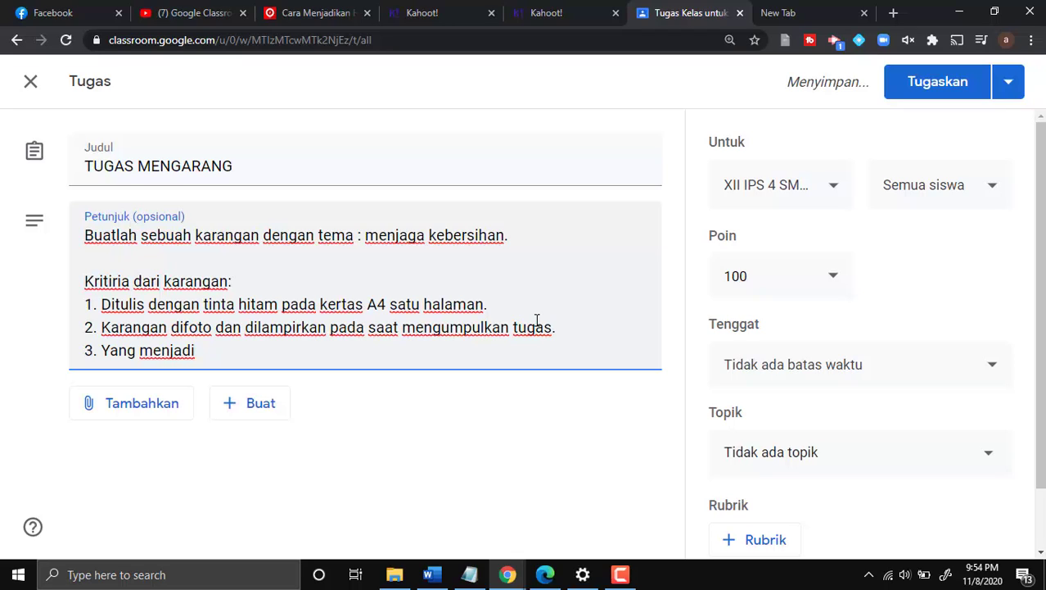
{"action": "type", "text": "bahan pe"}
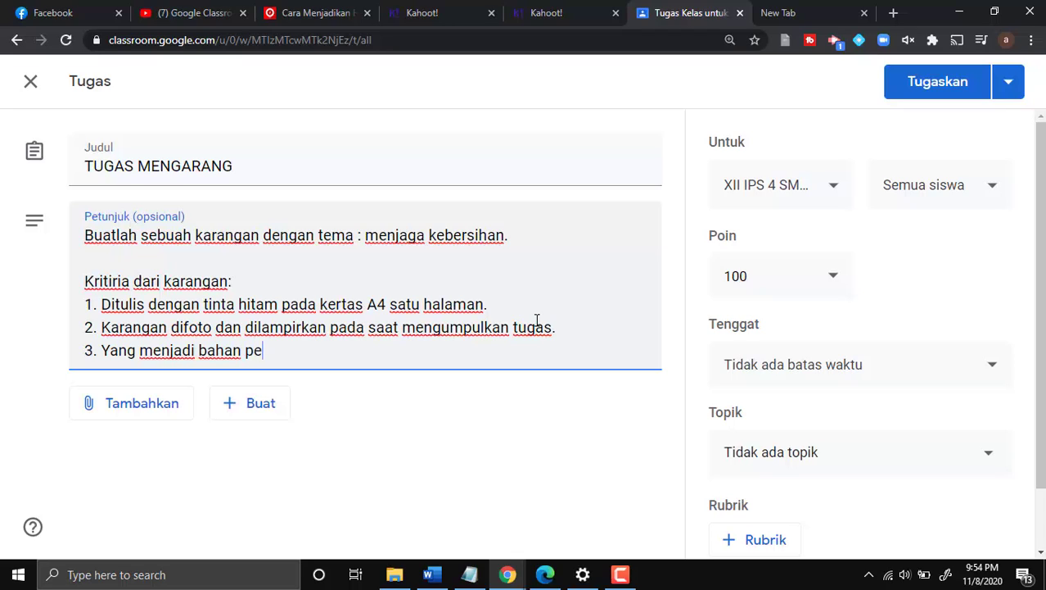
{"action": "type", "text": "nilaian adal"}
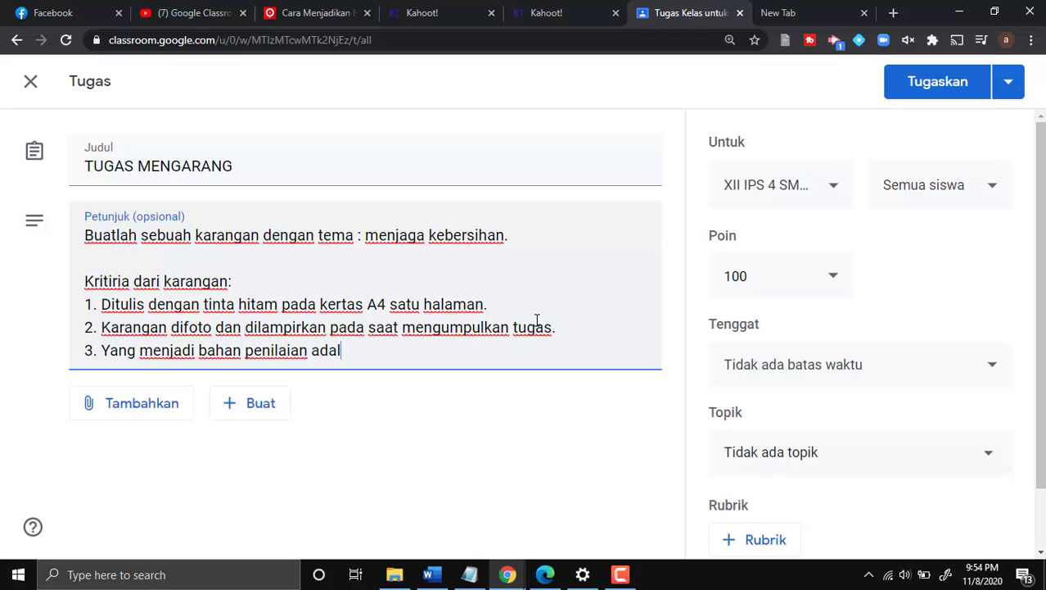
{"action": "type", "text": "ah kerapian,"}
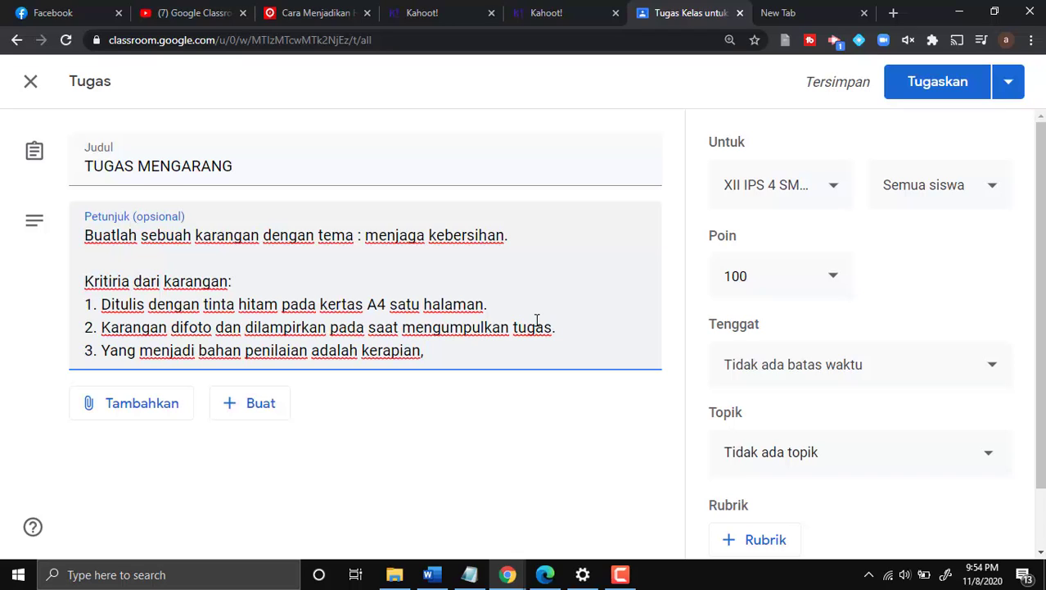
{"action": "type", "text": " tandabaca"}
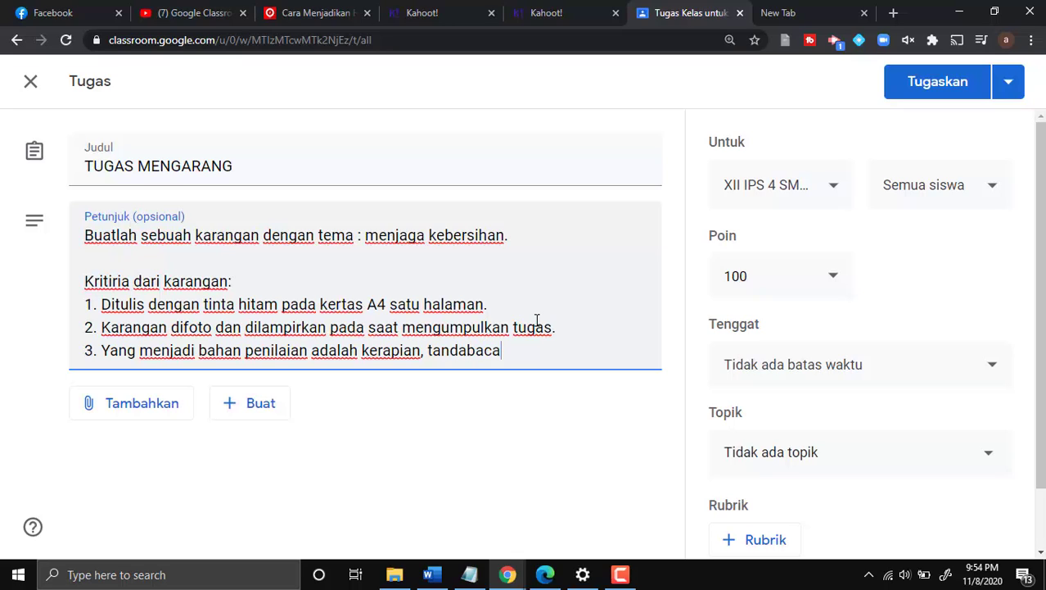
{"action": "type", "text": " & EYD"}
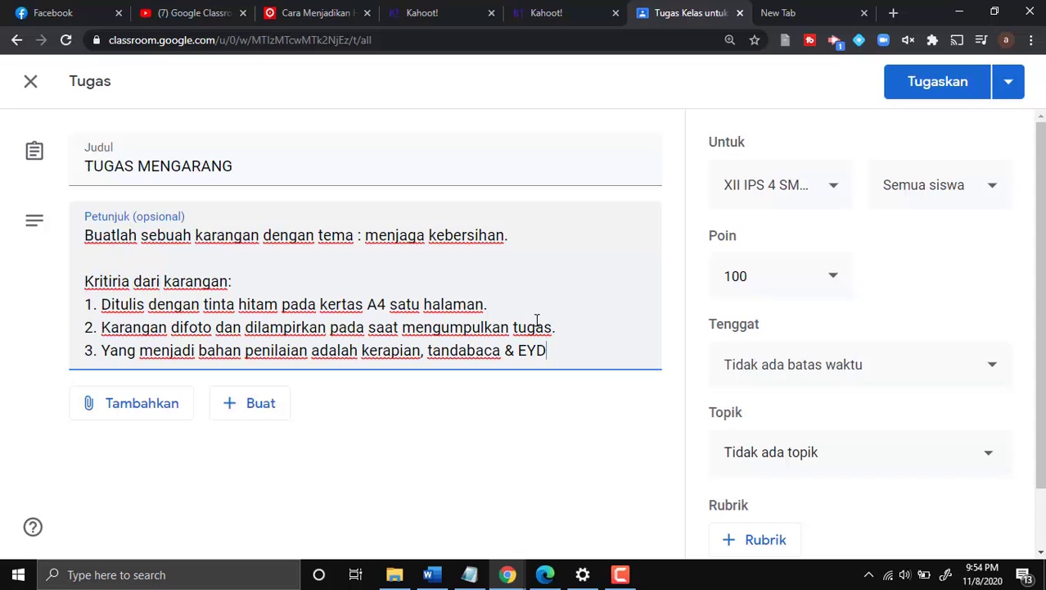
{"action": "type", "text": ","}
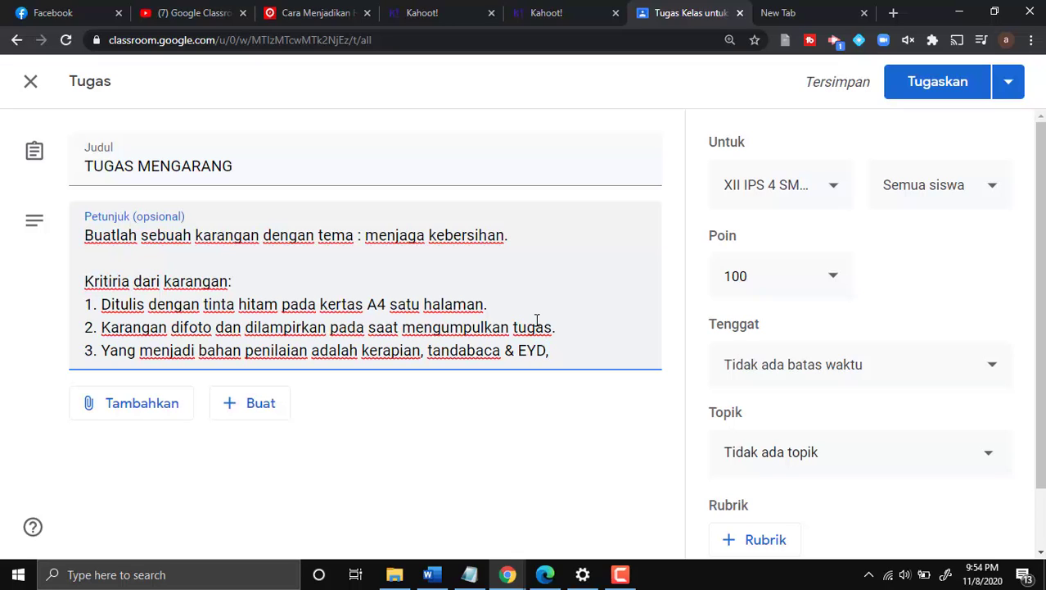
{"action": "type", "text": " kesuse"}
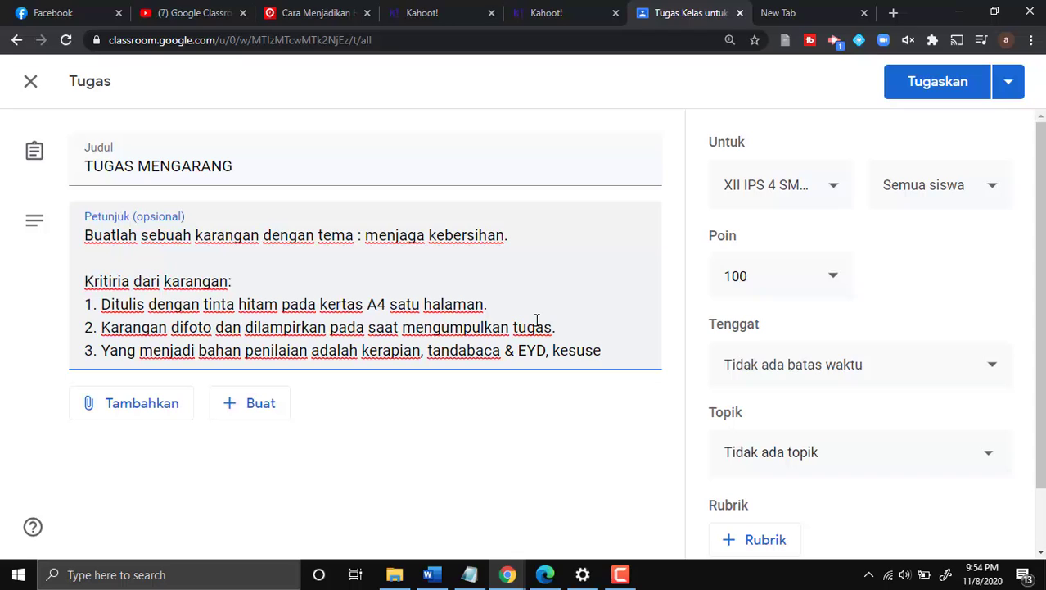
- Finish criterion 3 with 'kesesuaian dengan tema / kesatuan makna secara keseluruhan.'
{"action": "key", "text": "BackSpace"}
{"action": "type", "text": "uaian dengan tem"}
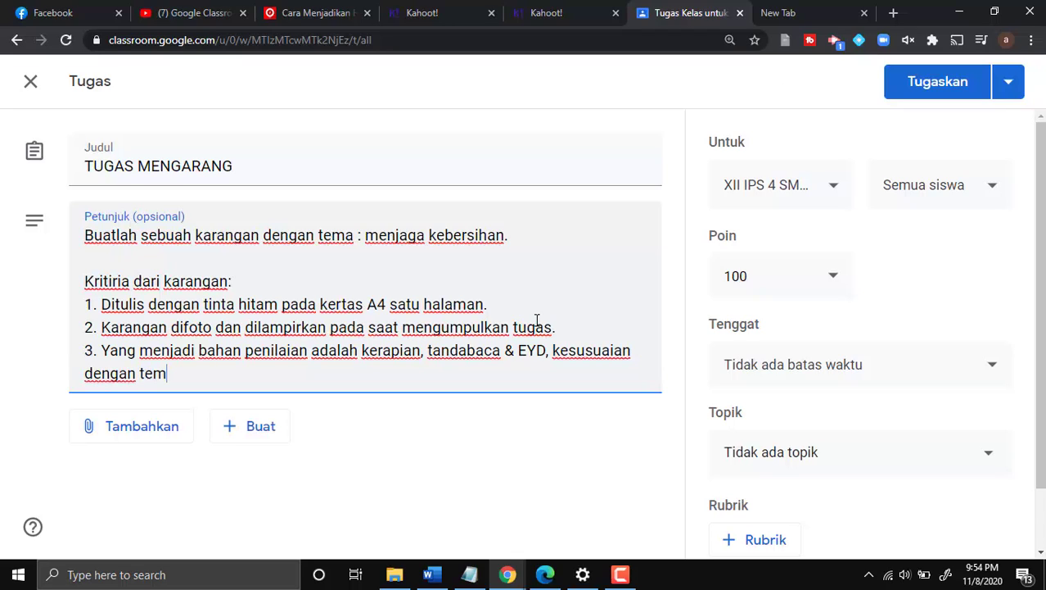
{"action": "type", "text": "a / kes"}
{"action": "key", "text": "BackSpace"}
{"action": "type", "text": "kesatuan"}
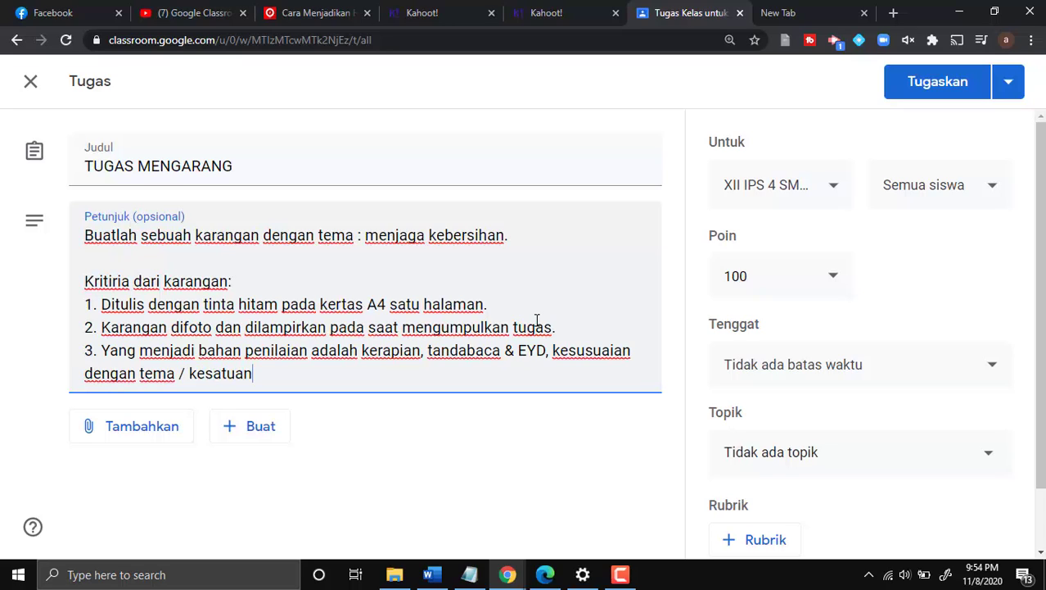
{"action": "type", "text": " mak"}
{"action": "type", "text": "na secara"}
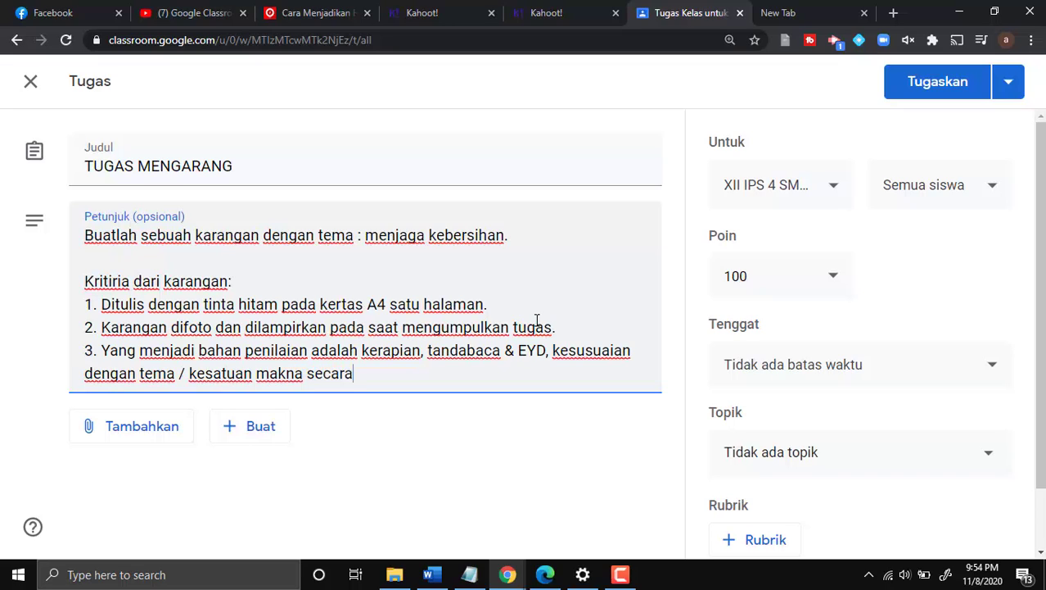
{"action": "type", "text": " keseluruh"}
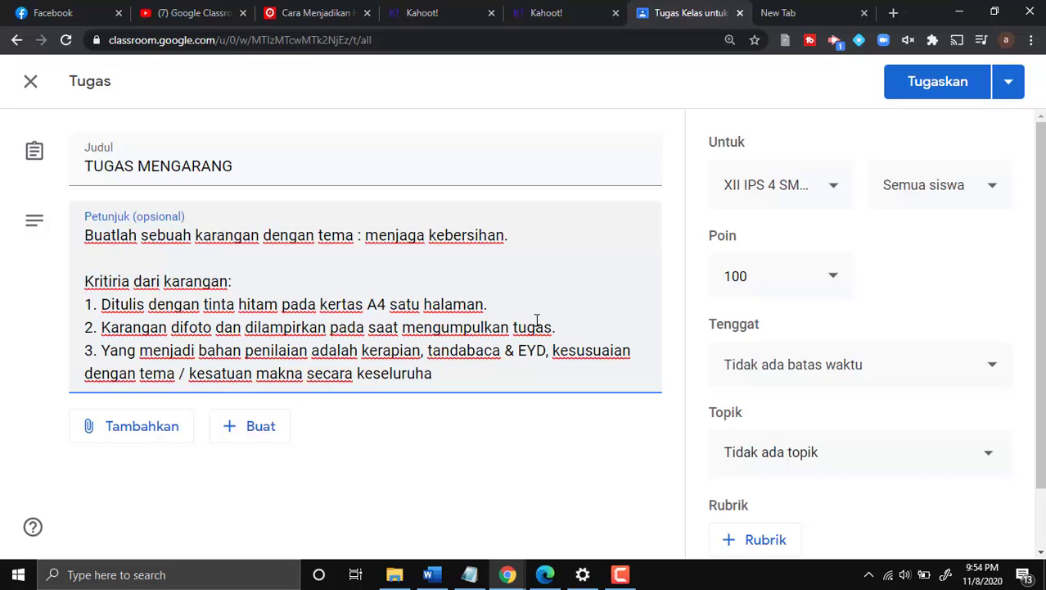
{"action": "type", "text": "an."}
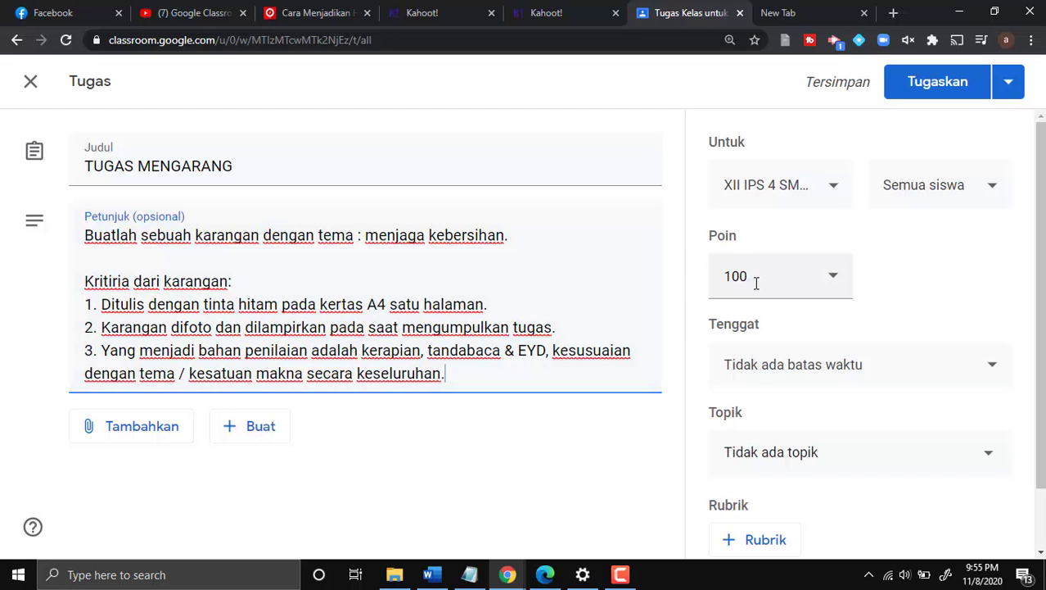
{"action": "scroll", "coordinate": [759, 284], "scroll_direction": "down", "scroll_amount": 1}
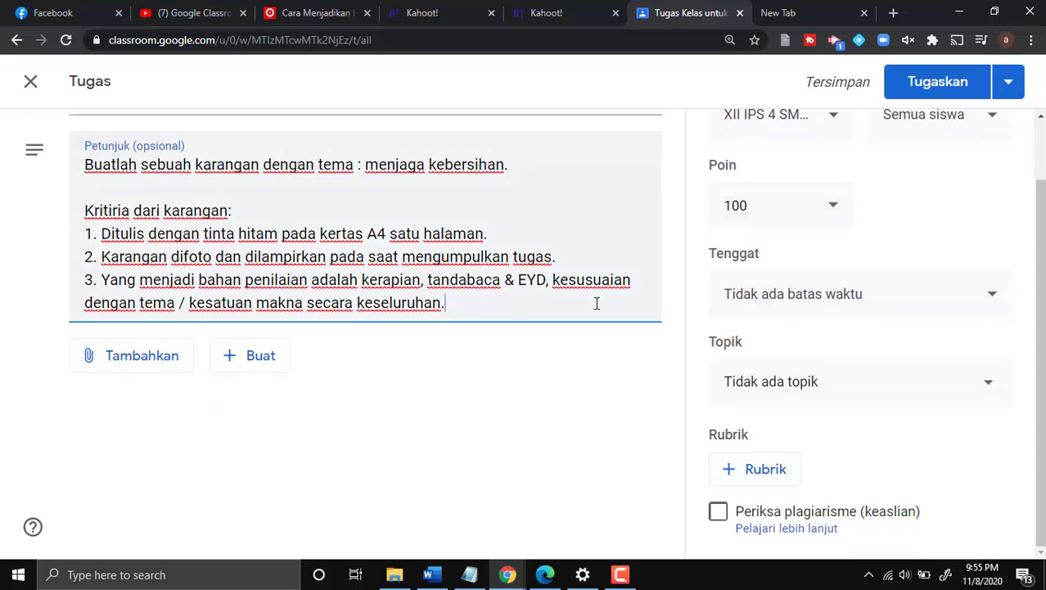
{"action": "scroll", "coordinate": [598, 303], "scroll_direction": "up", "scroll_amount": 1}
- Create a new rubric and title its first criterion 'Kerapian'
{"action": "scroll", "coordinate": [605, 315], "scroll_direction": "down", "scroll_amount": 1}
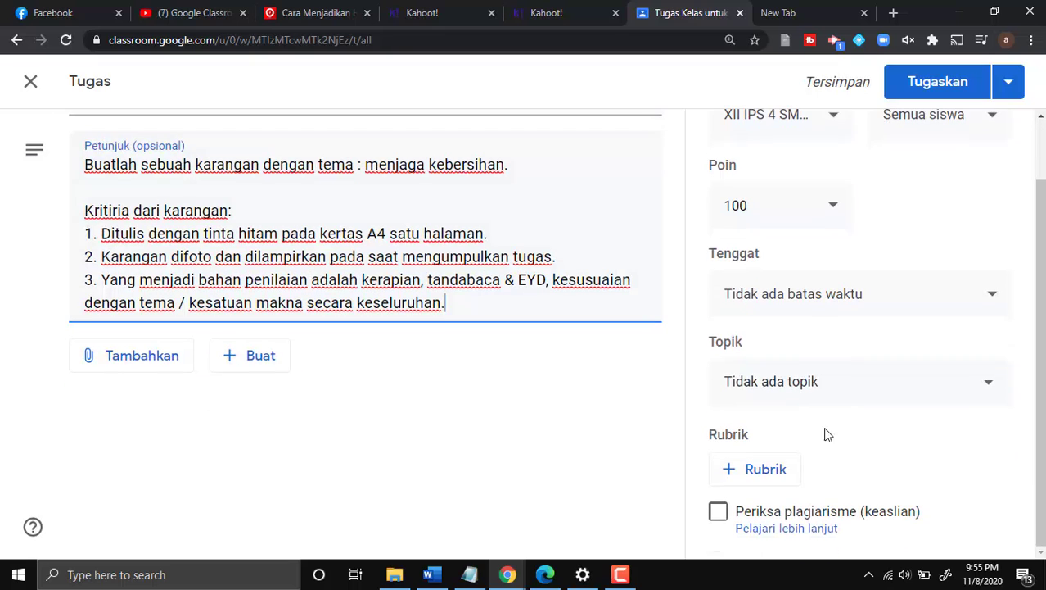
{"action": "left_click", "coordinate": [764, 474]}
{"action": "left_click", "coordinate": [790, 463]}
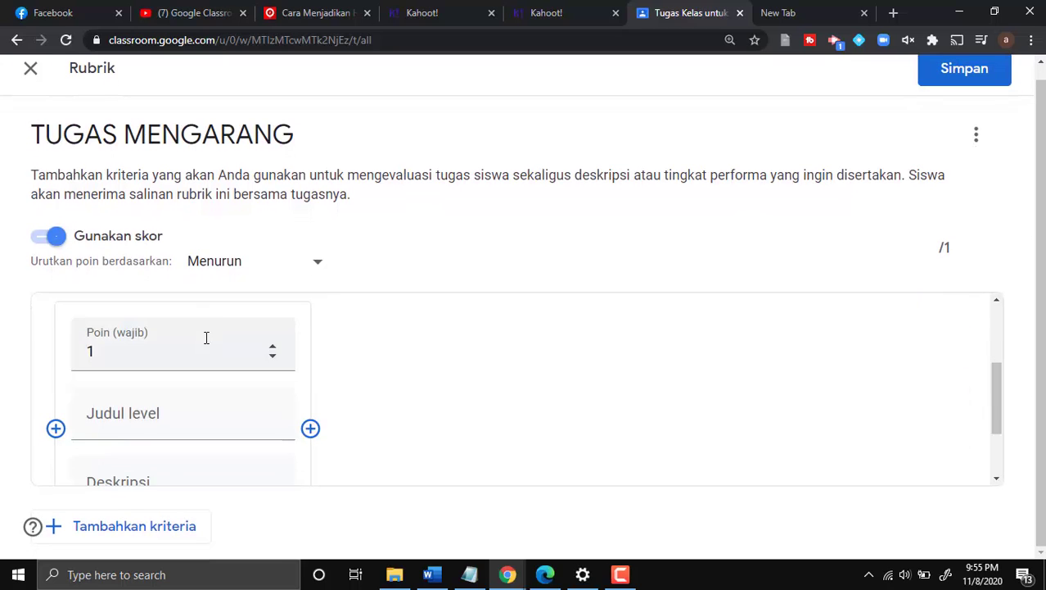
{"action": "left_click", "coordinate": [131, 357]}
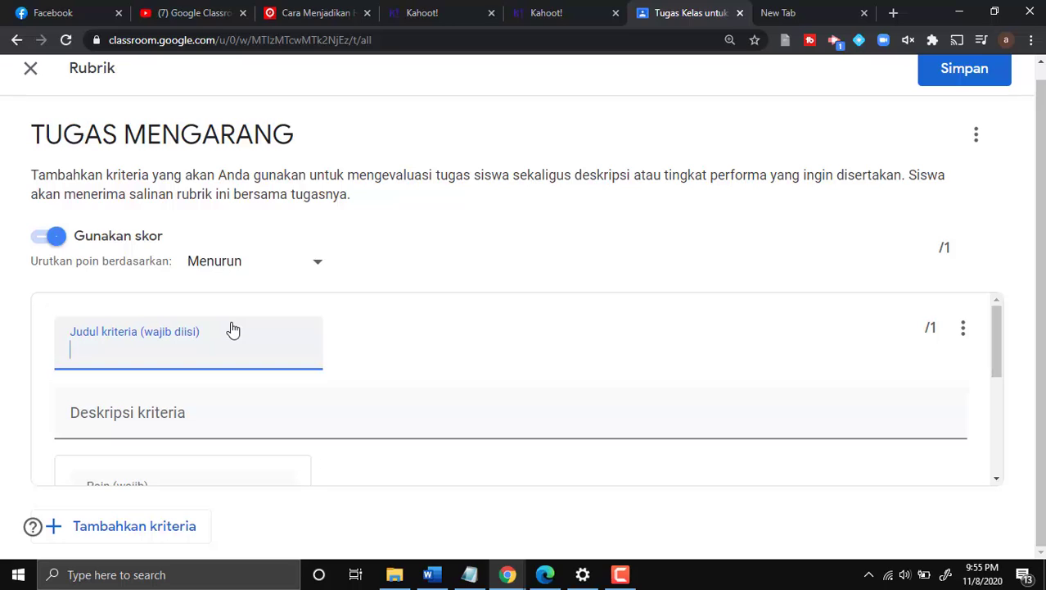
{"action": "type", "text": "Kerapihan"}
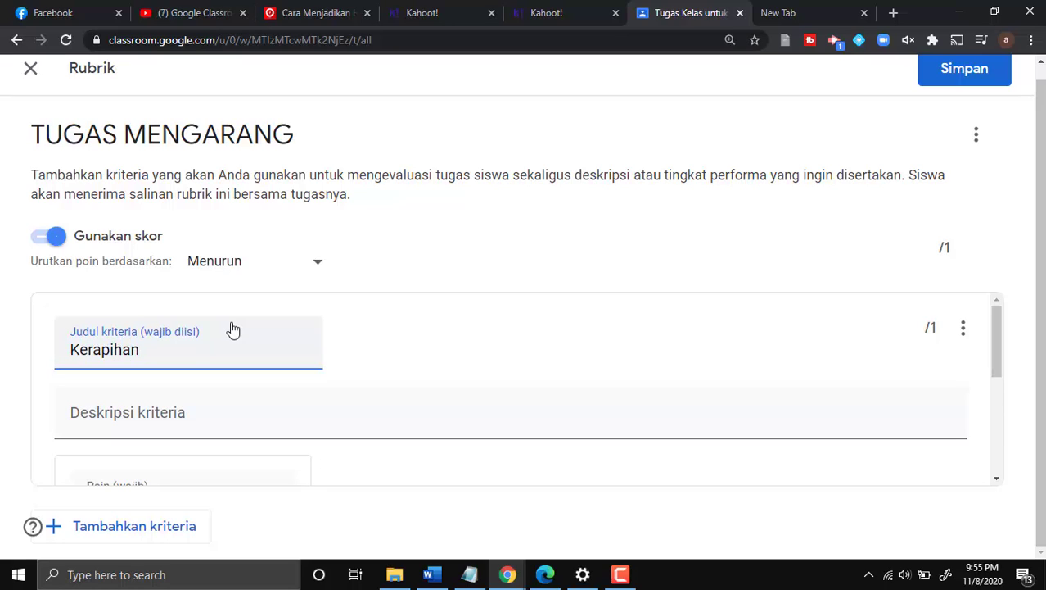
{"action": "key", "text": "BackSpace"}
{"action": "key", "text": "BackSpace"}
{"action": "key", "text": "BackSpace"}
{"action": "type", "text": "pian"}
- Describe Kerapian as 'Keterbacaan tulisan siswa dan kerapiannya dalam satu halaman full a 4'
{"action": "left_click", "coordinate": [222, 412]}
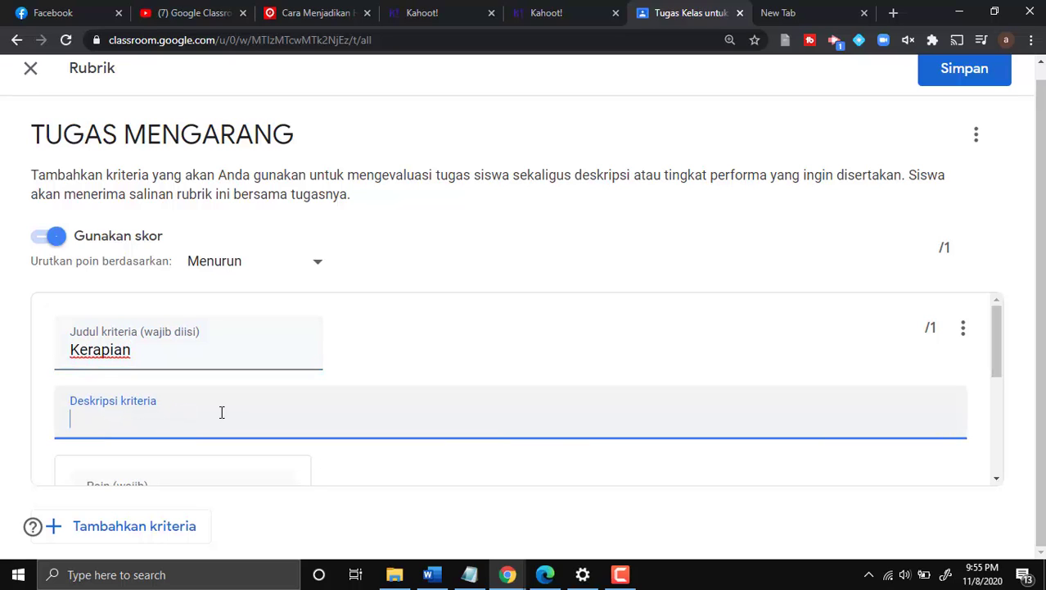
{"action": "scroll", "coordinate": [221, 412], "scroll_direction": "down", "scroll_amount": 1}
{"action": "type", "text": "Ke"}
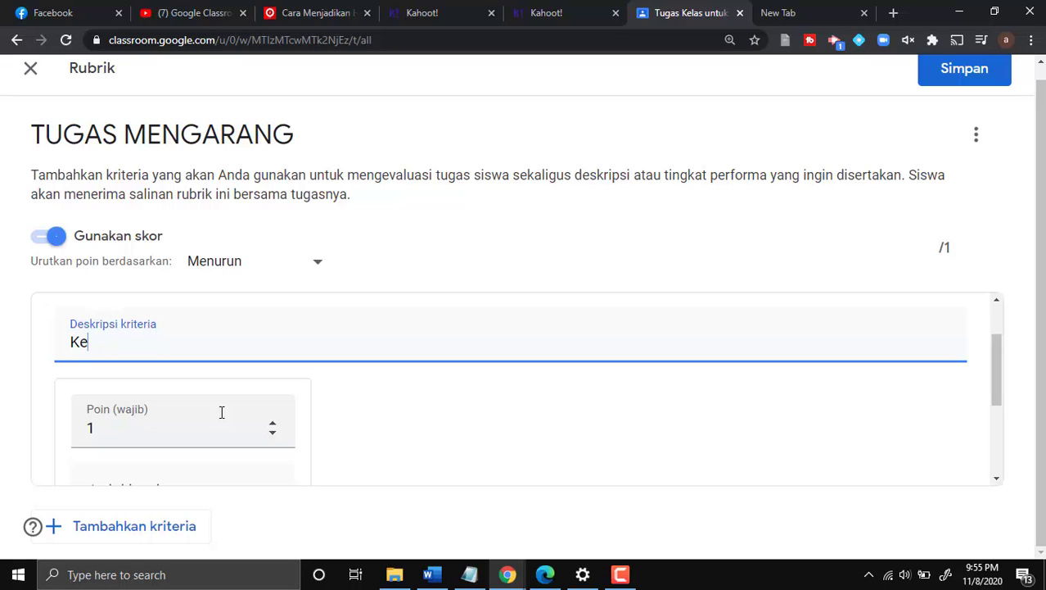
{"action": "type", "text": "terbacaan "}
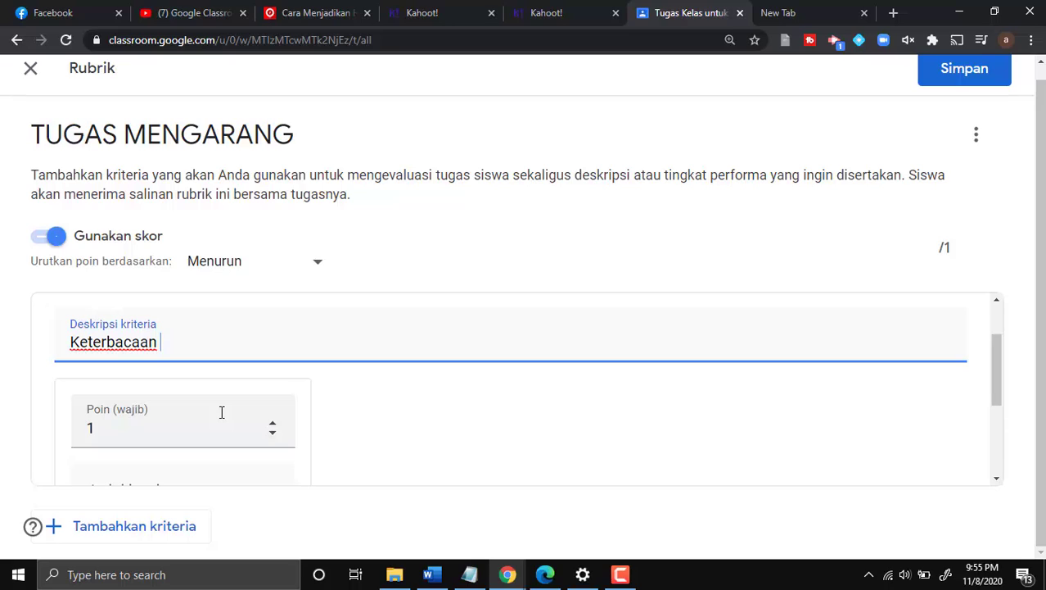
{"action": "type", "text": "tulisan siswa "}
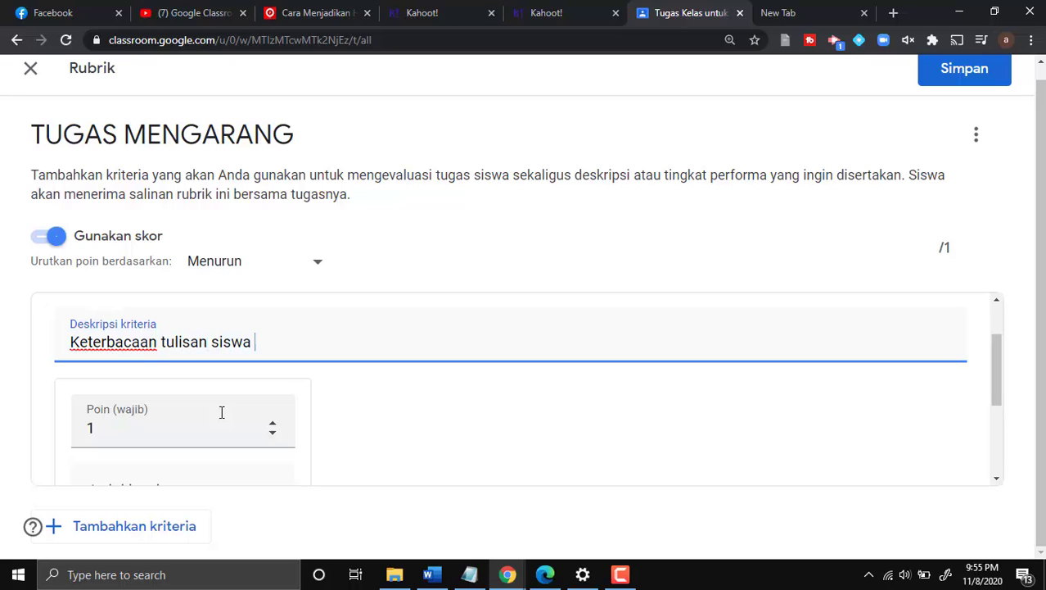
{"action": "type", "text": "dan ket"}
{"action": "key", "text": "BackSpace"}
{"action": "type", "text": "rapiannya"}
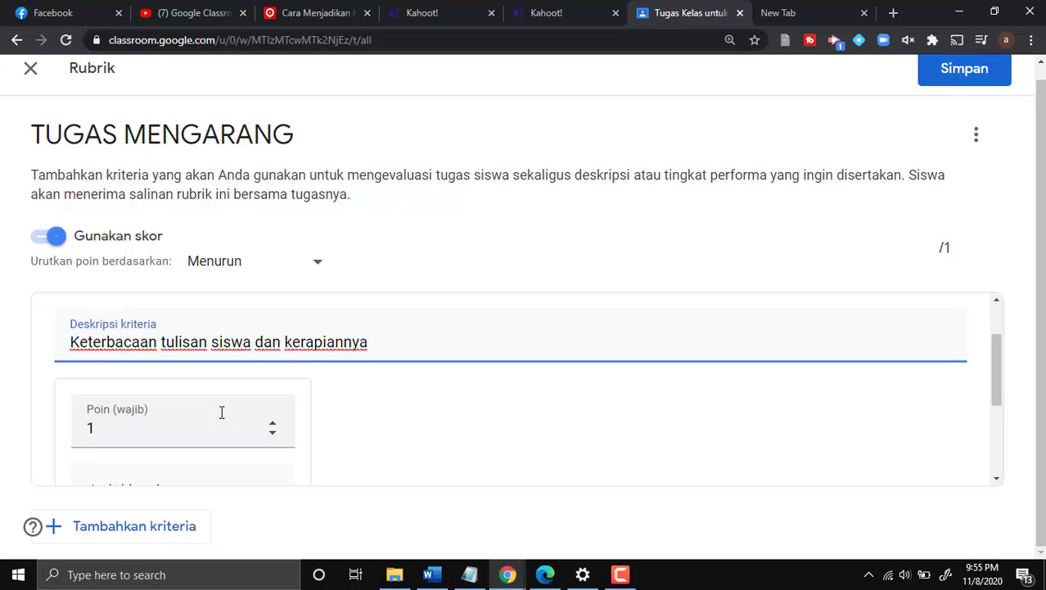
{"action": "type", "text": " dalam satu hala"}
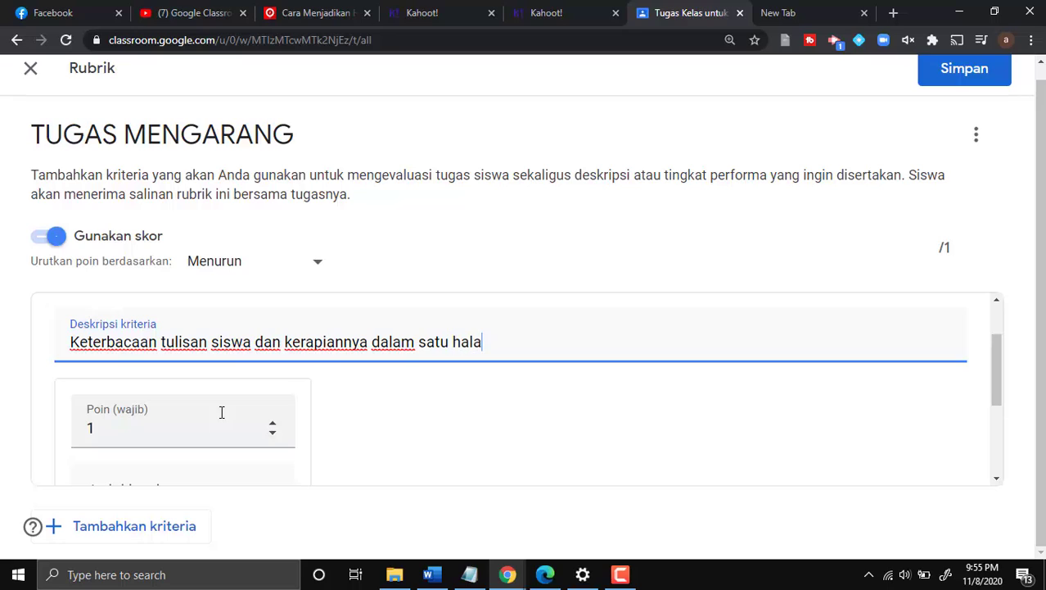
{"action": "type", "text": "man full a 4."}
- Set the first Kerapian level to 40 points
{"action": "scroll", "coordinate": [222, 406], "scroll_direction": "down", "scroll_amount": 1}
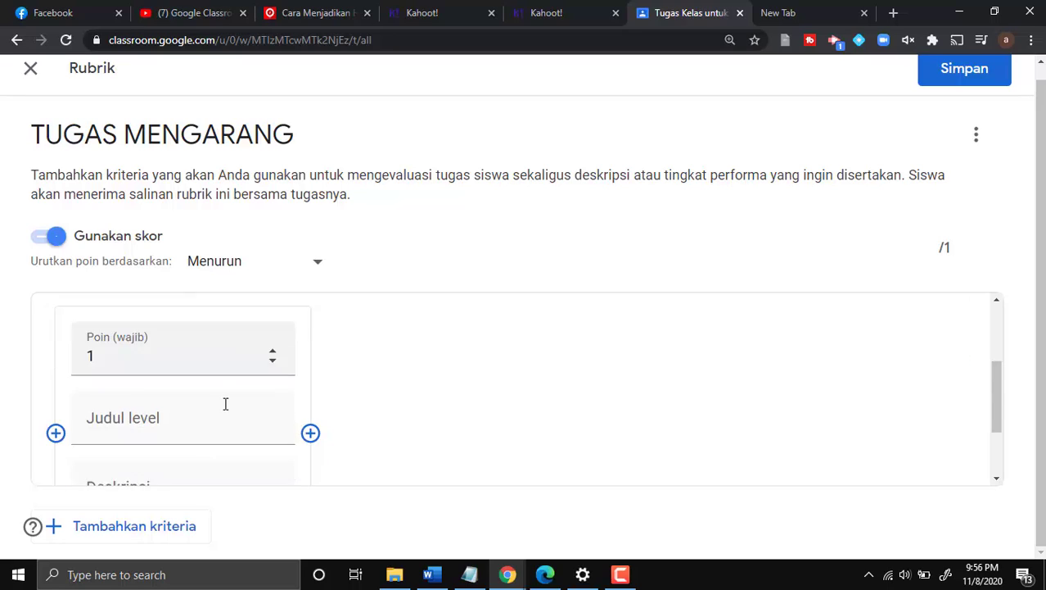
{"action": "scroll", "coordinate": [225, 409], "scroll_direction": "up", "scroll_amount": 1}
{"action": "scroll", "coordinate": [228, 401], "scroll_direction": "down", "scroll_amount": 1}
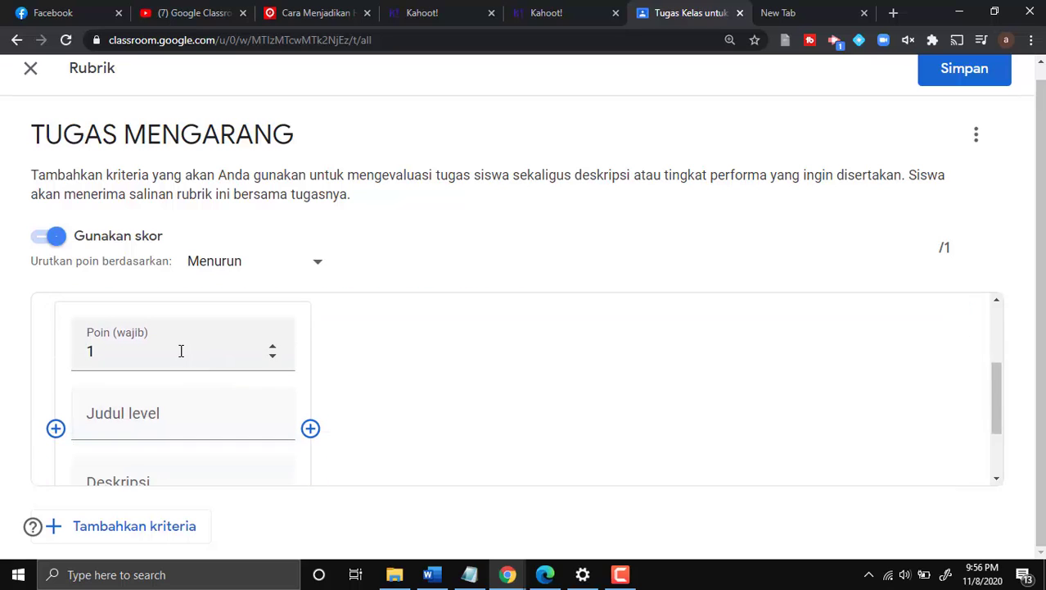
{"action": "left_click_drag", "start_coordinate": [181, 350], "coordinate": [75, 345]}
{"action": "type", "text": "40"}
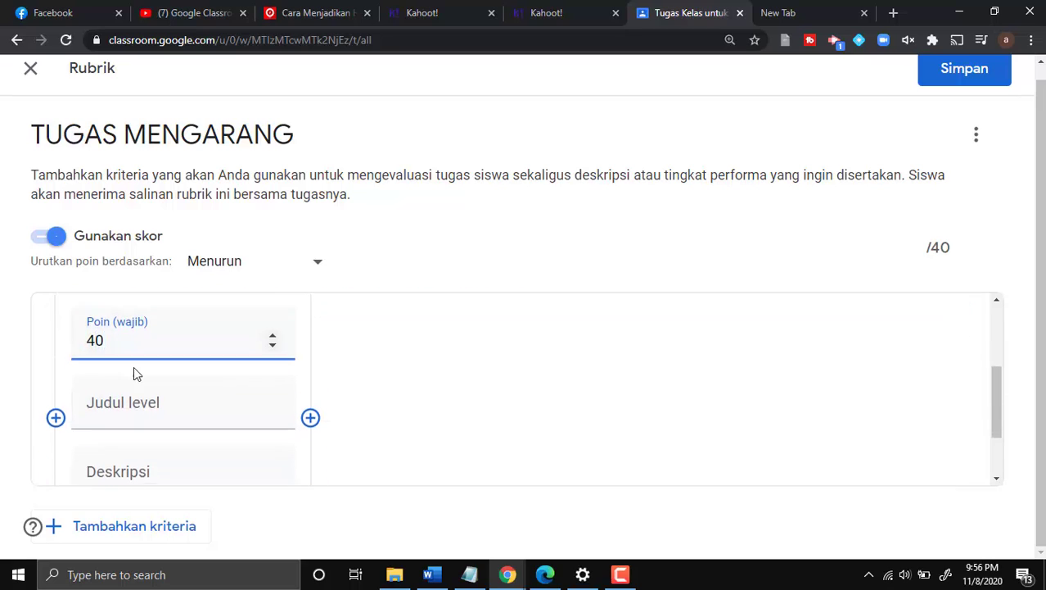
{"action": "scroll", "coordinate": [127, 356], "scroll_direction": "down", "scroll_amount": 1}
{"action": "scroll", "coordinate": [125, 346], "scroll_direction": "up", "scroll_amount": 1}
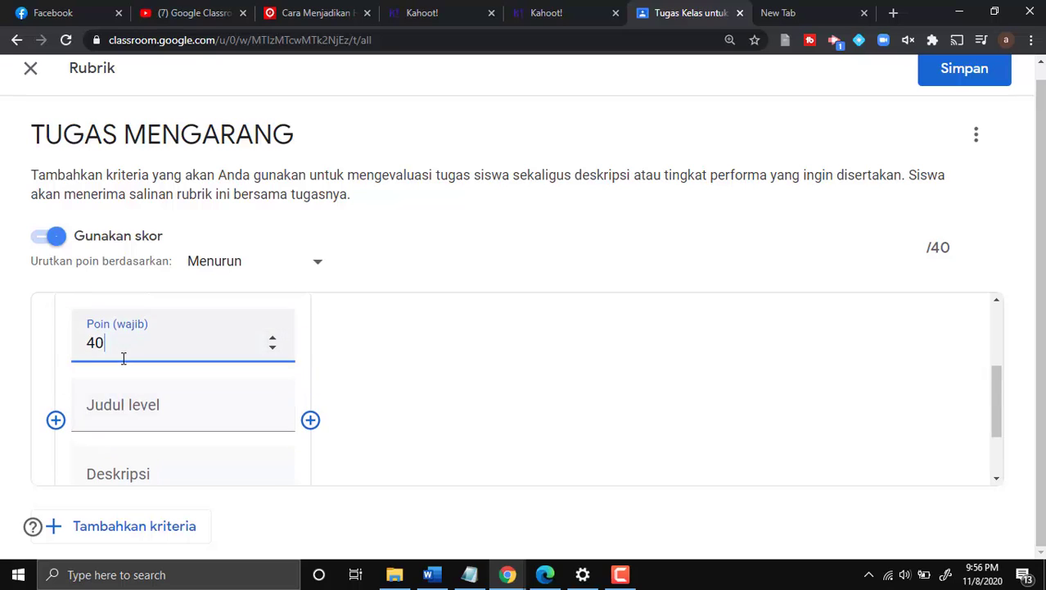
{"action": "scroll", "coordinate": [124, 357], "scroll_direction": "down", "scroll_amount": 1}
{"action": "left_click_drag", "start_coordinate": [113, 347], "coordinate": [89, 348]}
{"action": "type", "text": "40"}
- Title the 40-point level 'Amat Baik' and describe it as '80 - 100 %'
{"action": "left_click", "coordinate": [111, 412]}
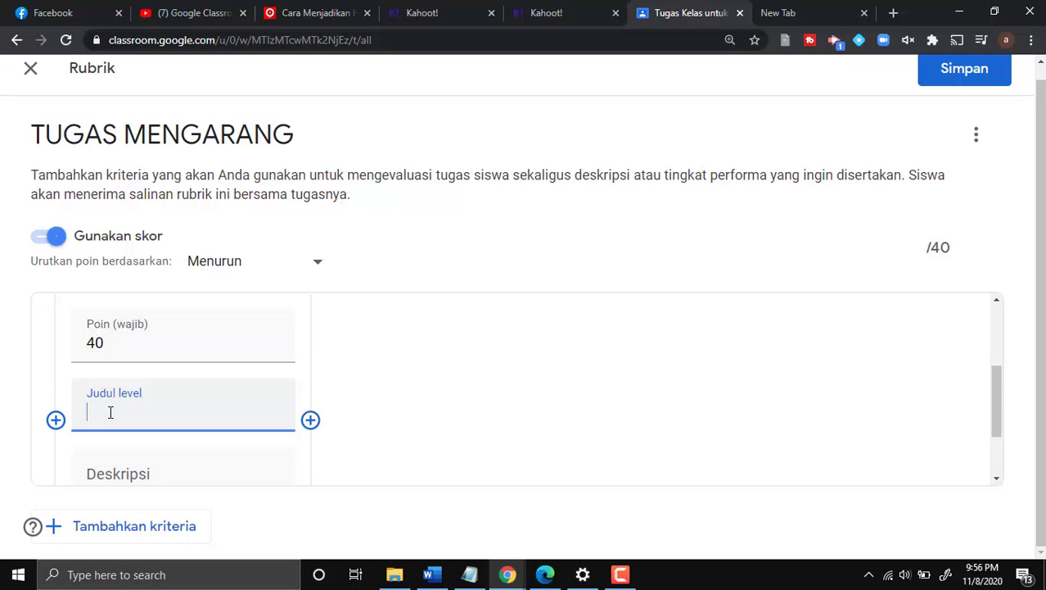
{"action": "type", "text": "Bagus S"}
{"action": "key", "text": "BackSpace"}
{"action": "key", "text": "ctrl+a"}
{"action": "key", "text": "BackSpace"}
{"action": "type", "text": "Amat baik"}
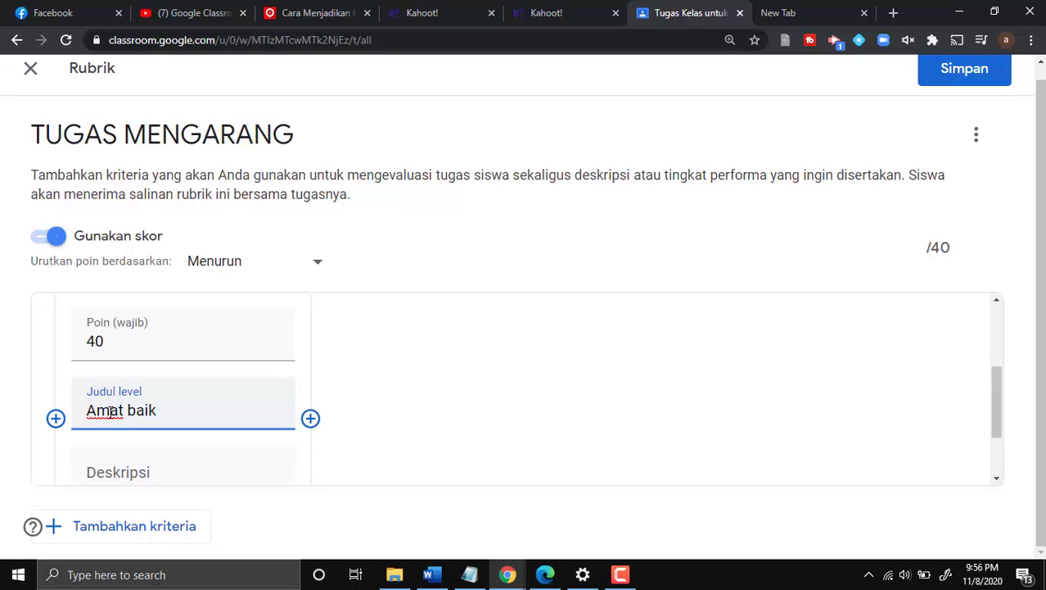
{"action": "scroll", "coordinate": [110, 409], "scroll_direction": "down", "scroll_amount": 1}
{"action": "left_click", "coordinate": [136, 335]}
{"action": "key", "text": "BackSpace"}
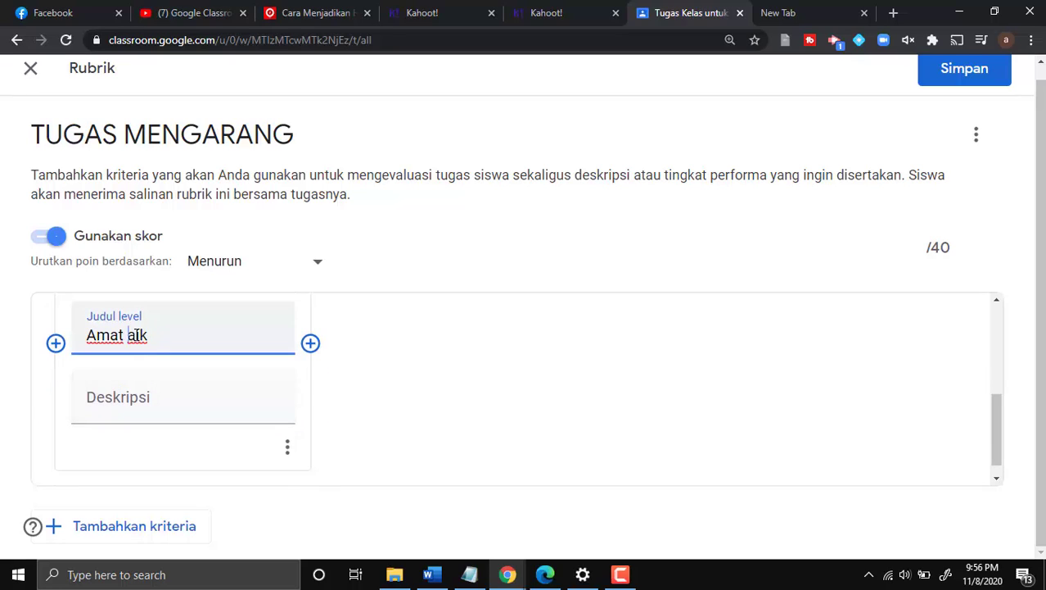
{"action": "type", "text": "B"}
{"action": "left_click", "coordinate": [129, 397]}
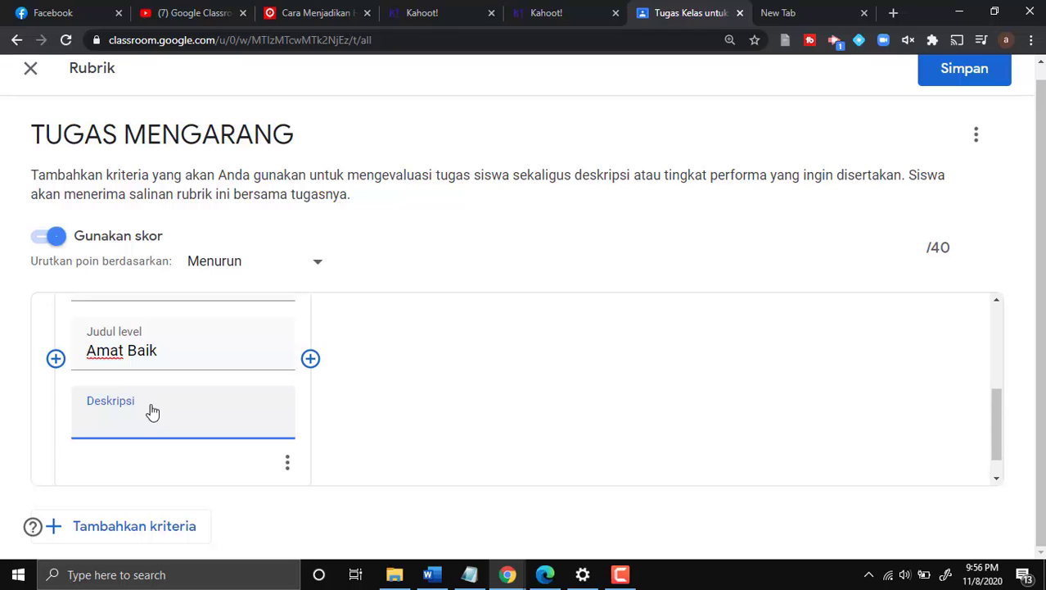
{"action": "type", "text": "80 - 100 %"}
{"action": "scroll", "coordinate": [374, 444], "scroll_direction": "up", "scroll_amount": 1}
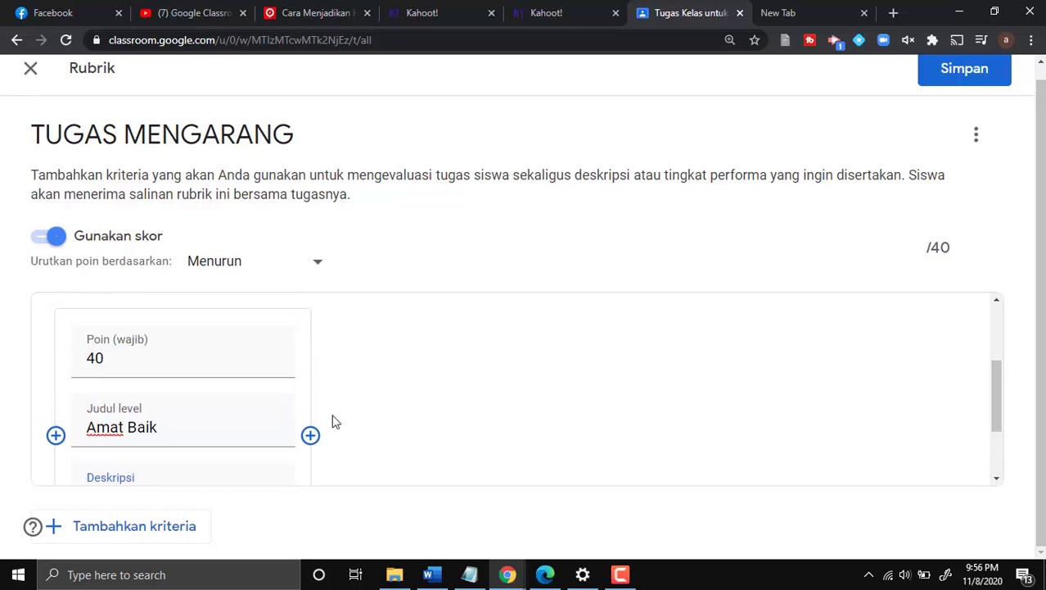
- Add a 30-point level 'Baik' described as '60 - 80'
{"action": "left_click", "coordinate": [310, 434]}
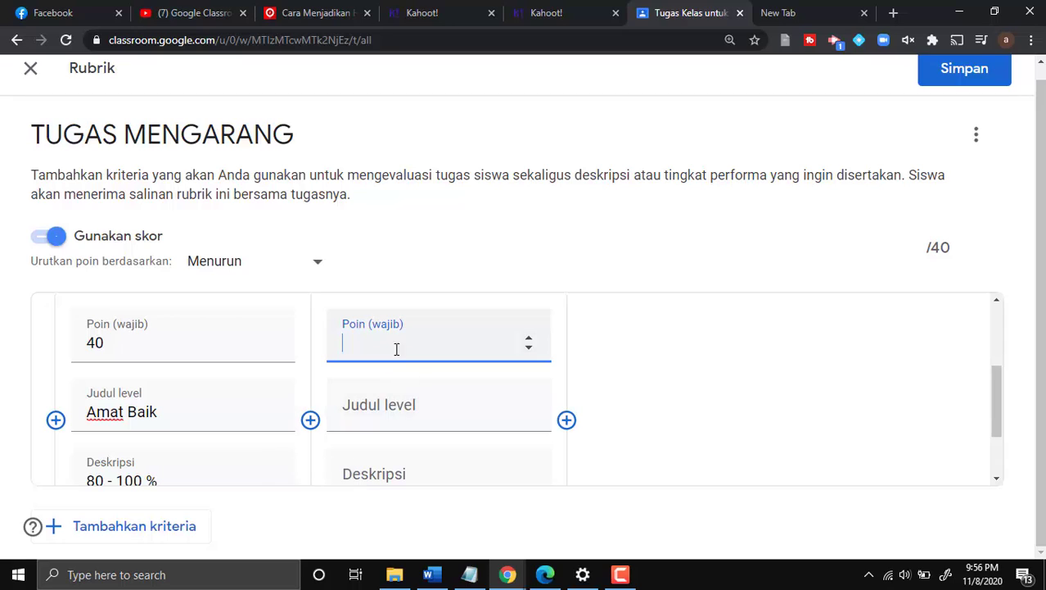
{"action": "type", "text": "30"}
{"action": "left_click", "coordinate": [395, 419]}
{"action": "type", "text": "B"}
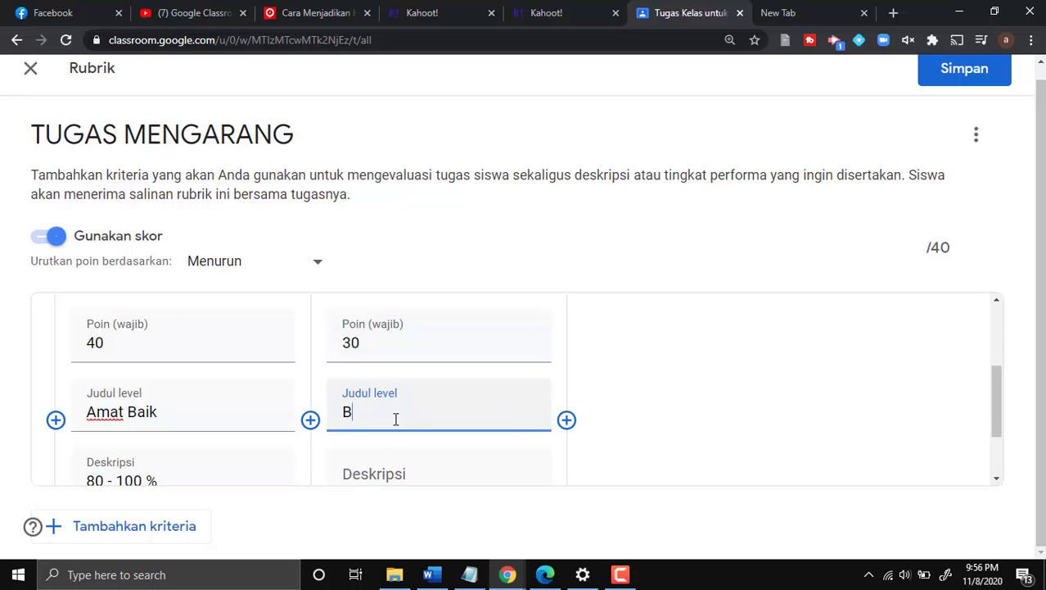
{"action": "type", "text": "aik"}
{"action": "scroll", "coordinate": [368, 373], "scroll_direction": "down", "scroll_amount": 1}
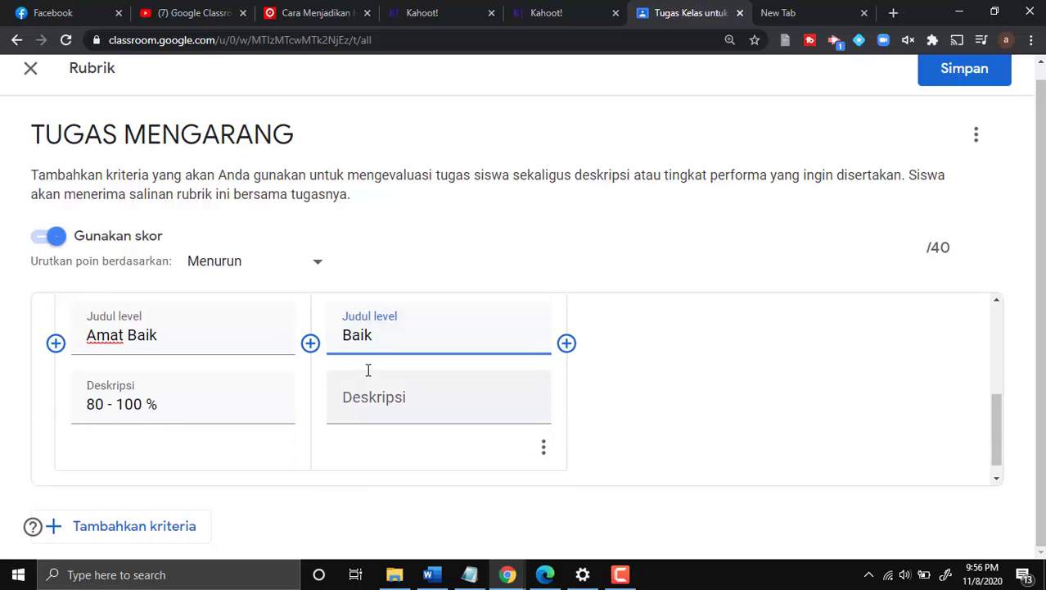
{"action": "left_click", "coordinate": [455, 410]}
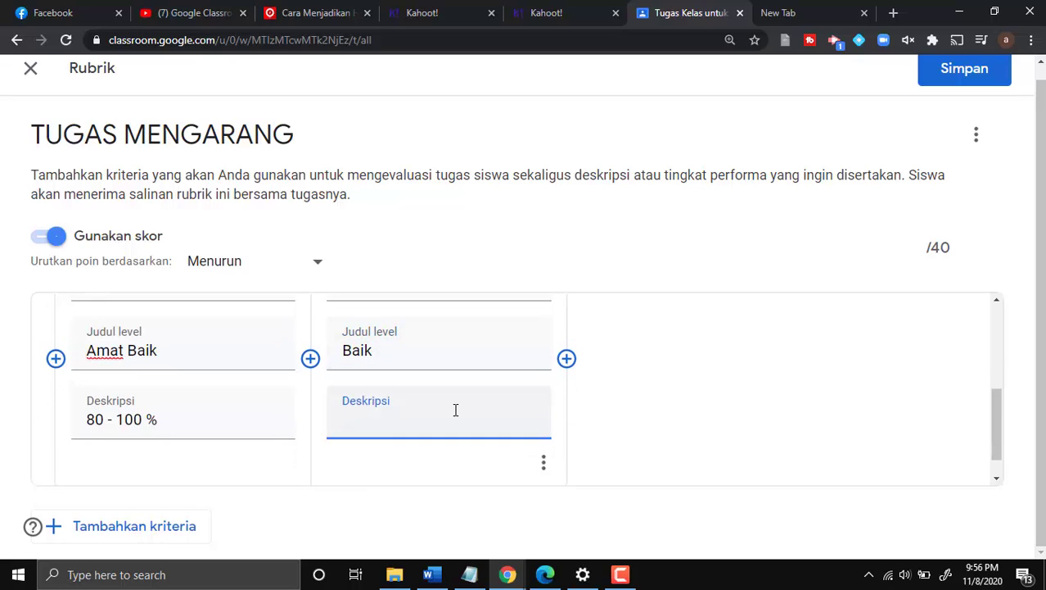
{"action": "type", "text": "60 - 80"}
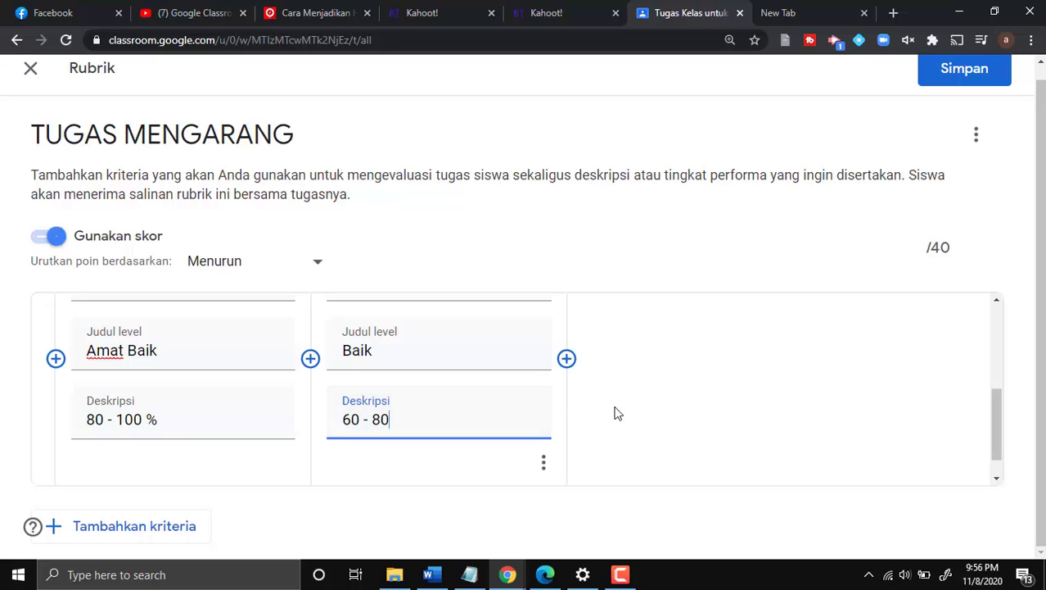
{"action": "scroll", "coordinate": [606, 416], "scroll_direction": "up", "scroll_amount": 1}
- Add a 20-point level 'Kurang' described as '40 - 60'
{"action": "left_click", "coordinate": [567, 434]}
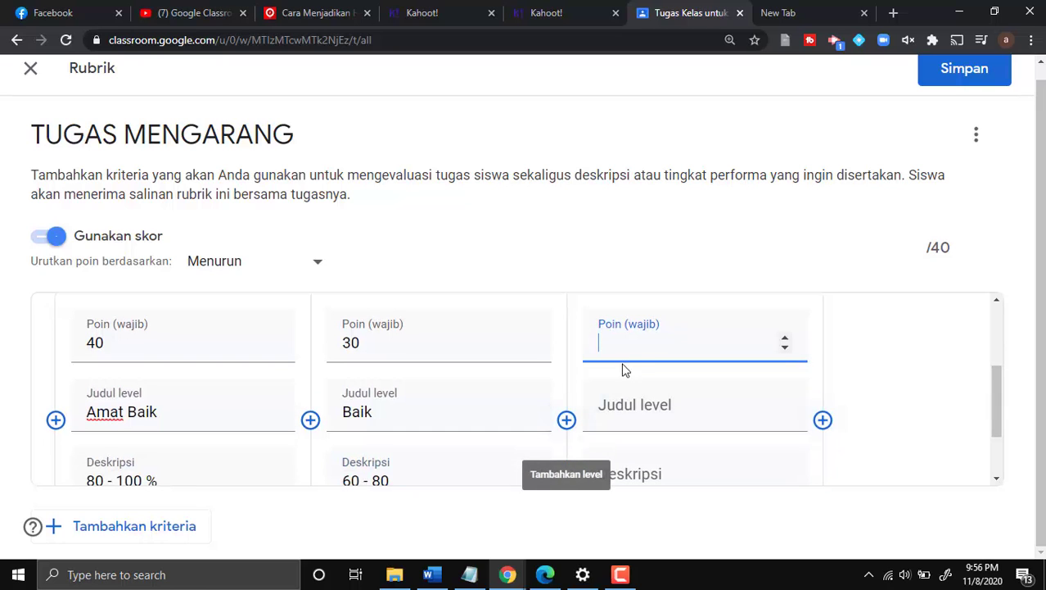
{"action": "type", "text": "20"}
{"action": "scroll", "coordinate": [654, 378], "scroll_direction": "down", "scroll_amount": 1}
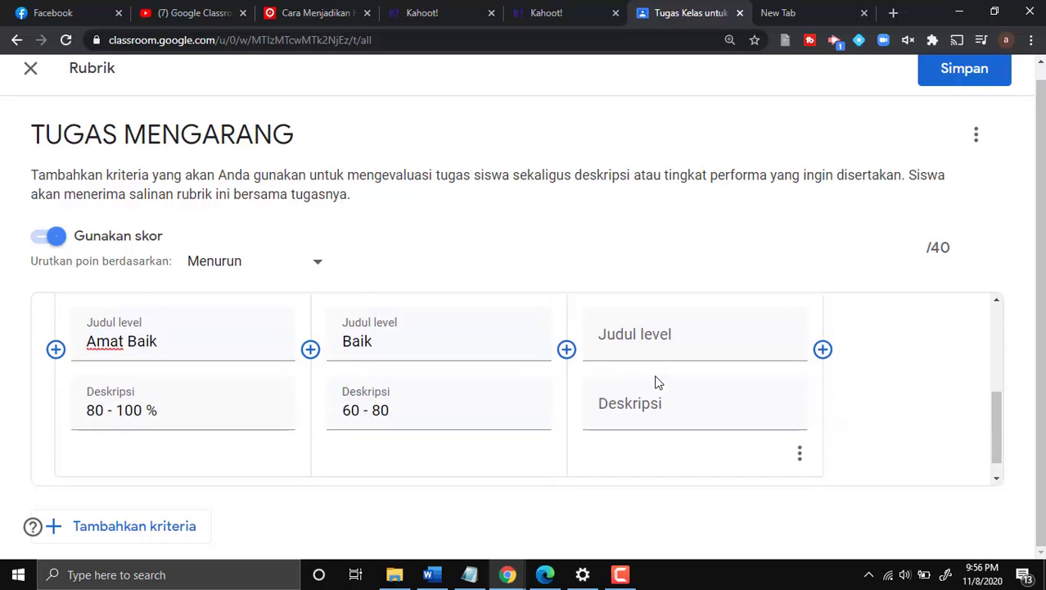
{"action": "scroll", "coordinate": [655, 376], "scroll_direction": "up", "scroll_amount": 1}
{"action": "left_click", "coordinate": [682, 422]}
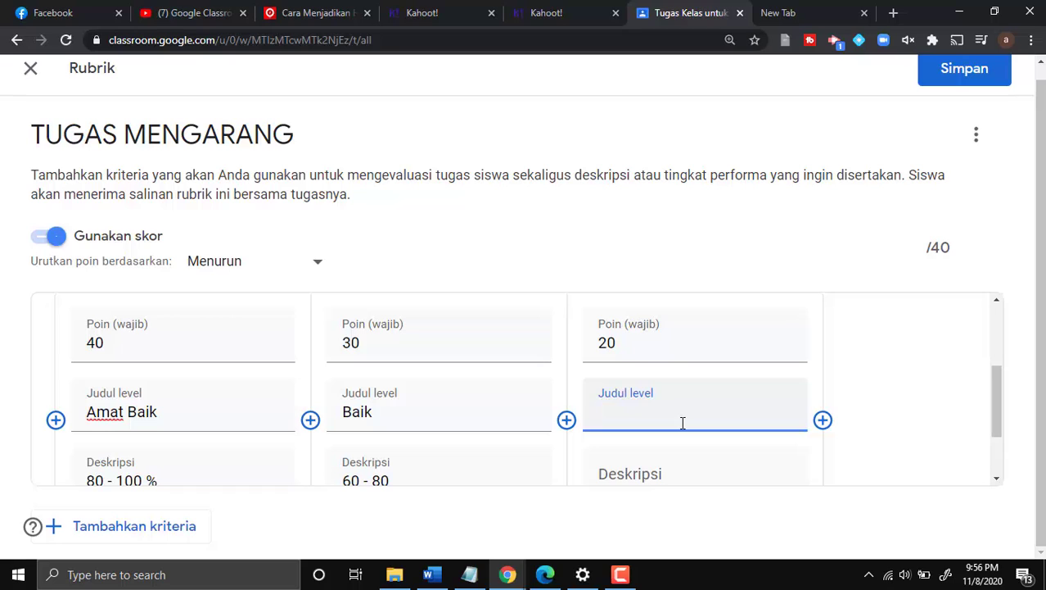
{"action": "type", "text": "Kurang"}
{"action": "scroll", "coordinate": [684, 442], "scroll_direction": "down", "scroll_amount": 1}
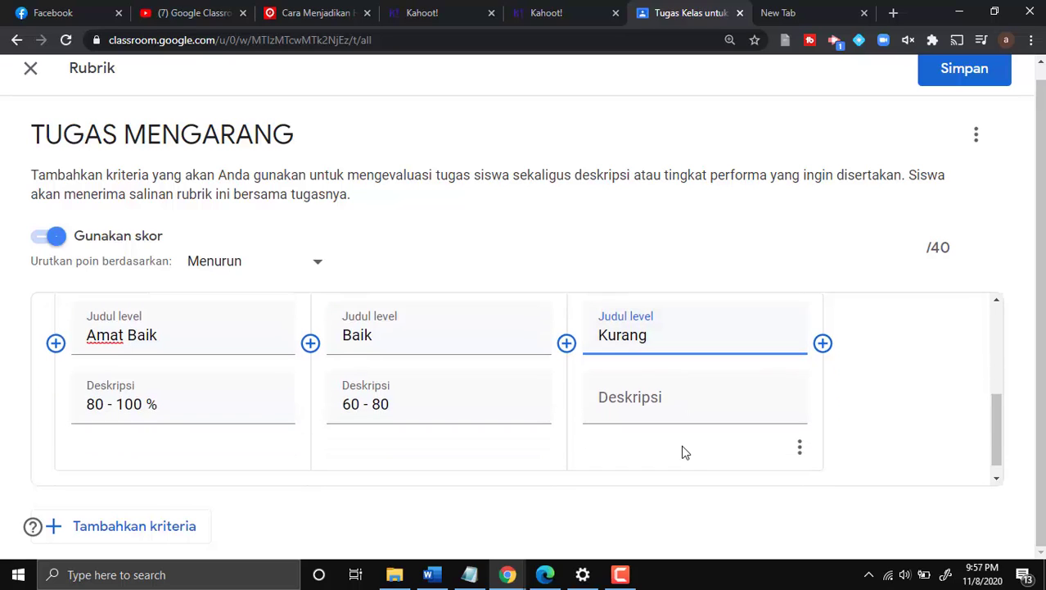
{"action": "left_click", "coordinate": [666, 397]}
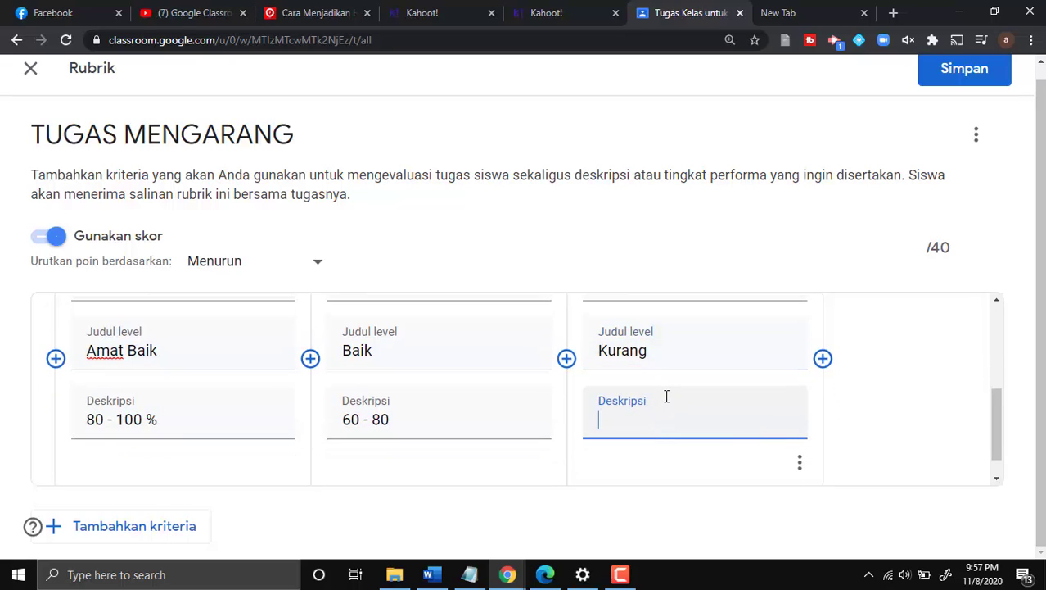
{"action": "type", "text": "40 - 60"}
{"action": "scroll", "coordinate": [687, 400], "scroll_direction": "up", "scroll_amount": 1}
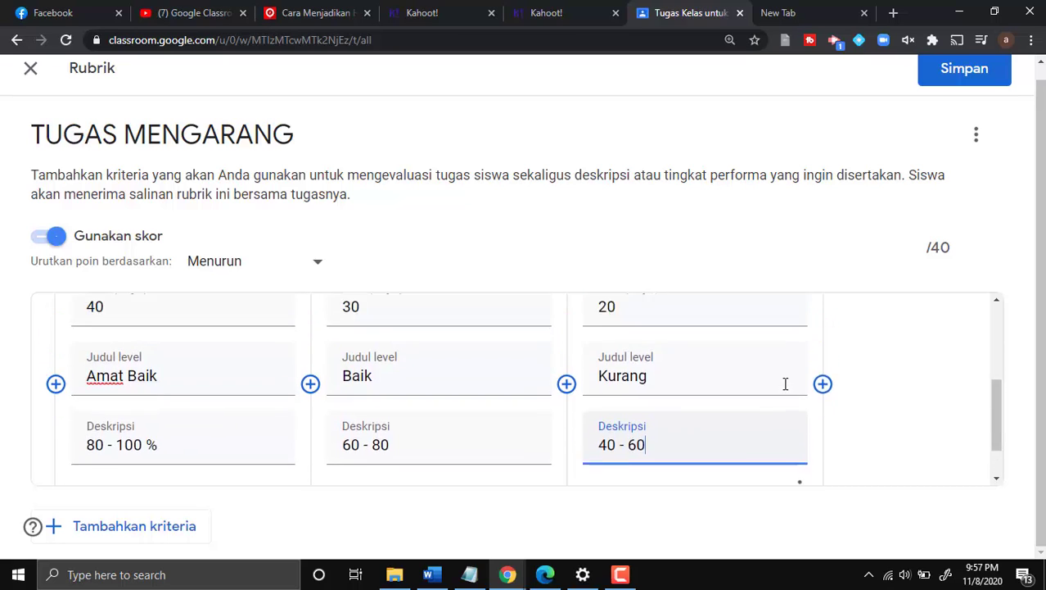
- Add a level 'Kurang Sekali' worth 9 points (changed from 10), described '0 - 40'
{"action": "left_click", "coordinate": [823, 403]}
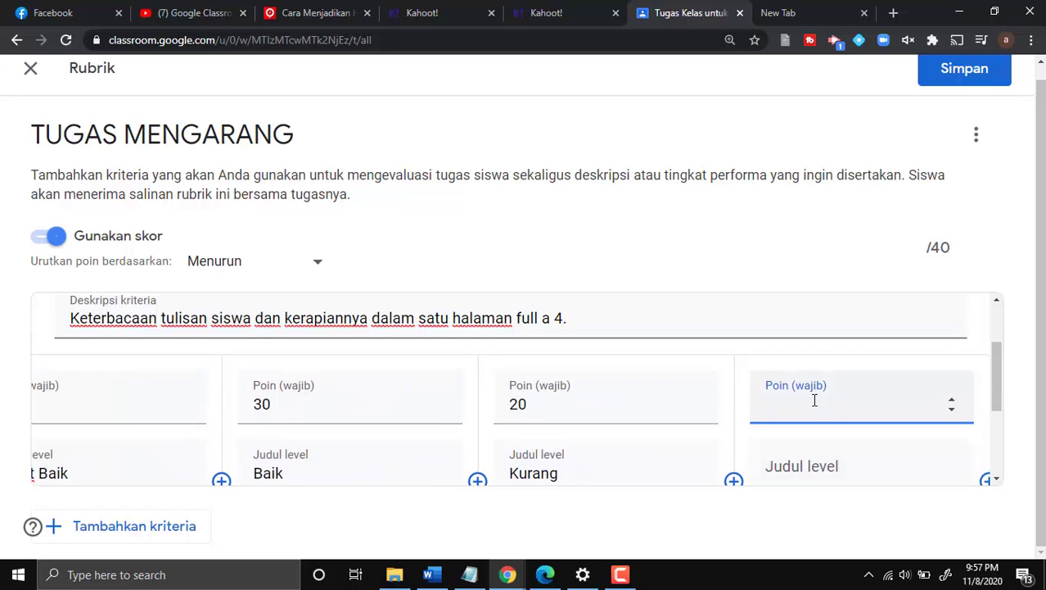
{"action": "type", "text": "10"}
{"action": "key", "text": "BackSpace"}
{"action": "key", "text": "BackSpace"}
{"action": "type", "text": "9"}
{"action": "left_click", "coordinate": [795, 467]}
{"action": "type", "text": "Kurang Sekali"}
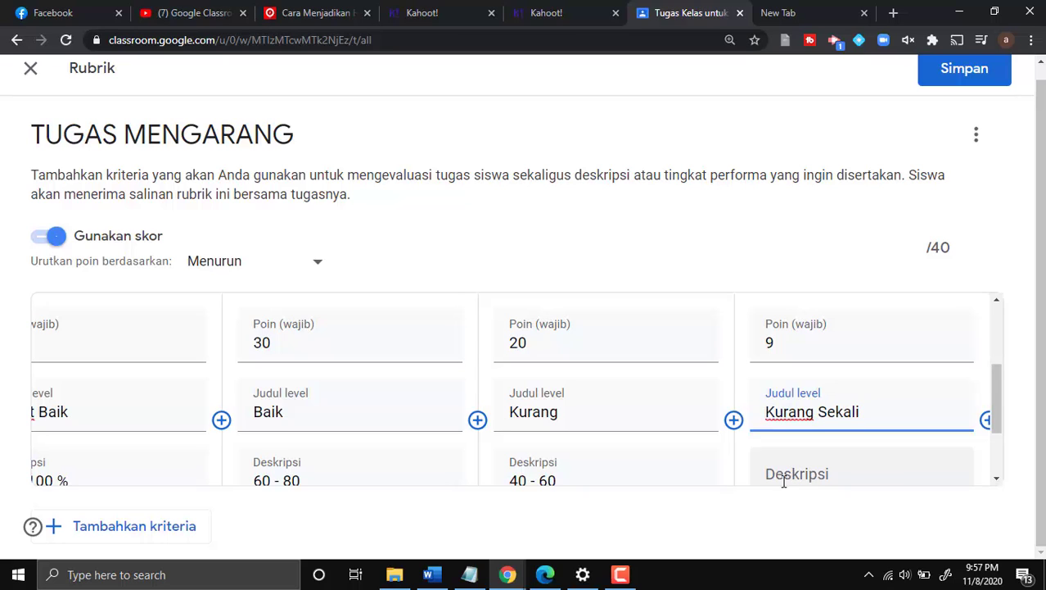
{"action": "scroll", "coordinate": [798, 458], "scroll_direction": "down", "scroll_amount": 1}
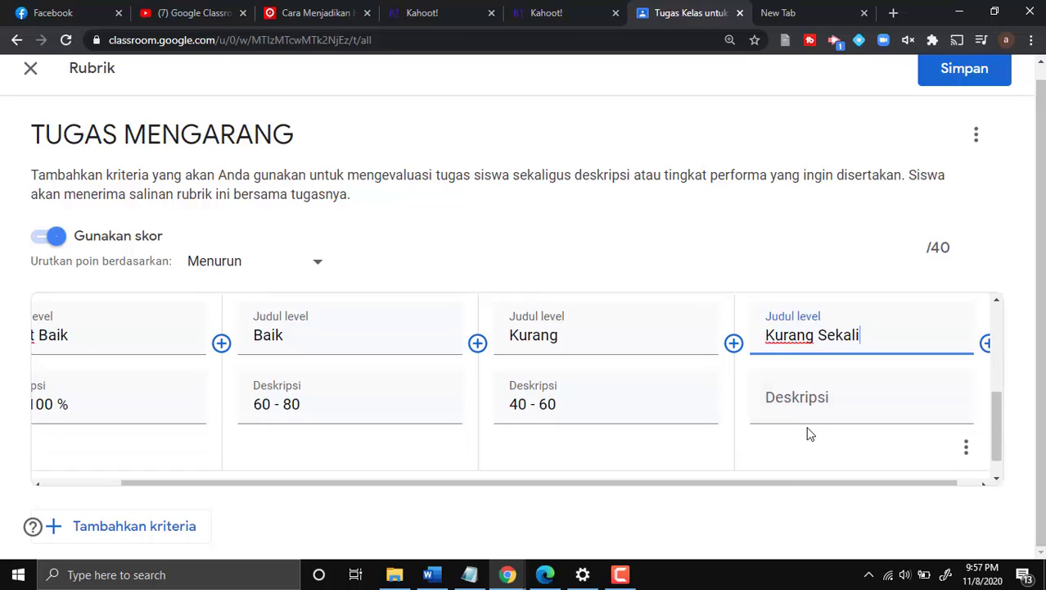
{"action": "left_click", "coordinate": [811, 401]}
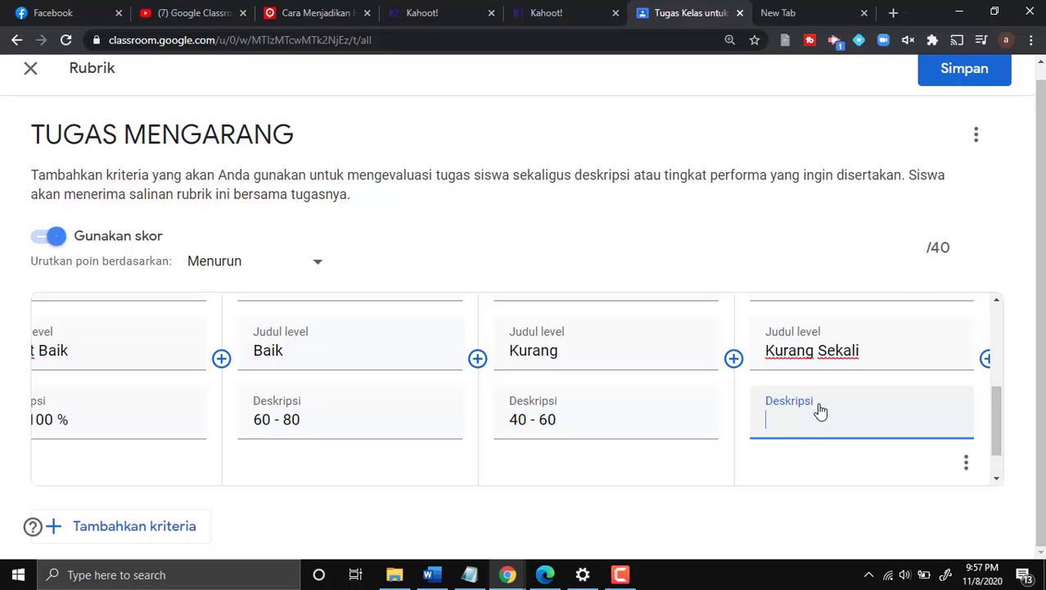
{"action": "type", "text": "0 - 40"}
{"action": "scroll", "coordinate": [847, 420], "scroll_direction": "down", "scroll_amount": 1}
{"action": "scroll", "coordinate": [852, 421], "scroll_direction": "up", "scroll_amount": 2}
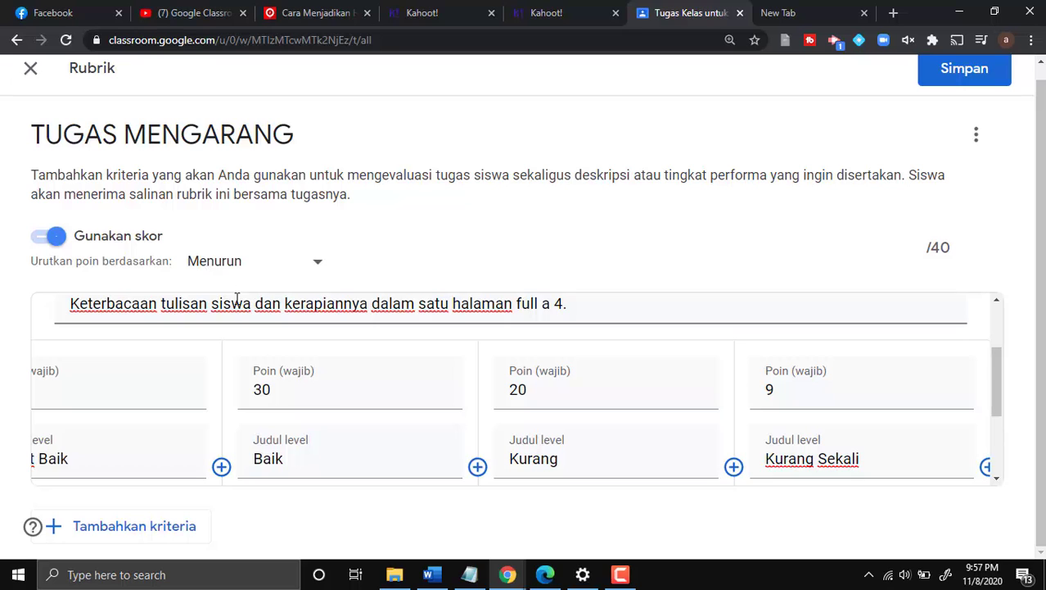
{"action": "scroll", "coordinate": [239, 301], "scroll_direction": "down", "scroll_amount": 2}
{"action": "scroll", "coordinate": [240, 300], "scroll_direction": "down", "scroll_amount": 1}
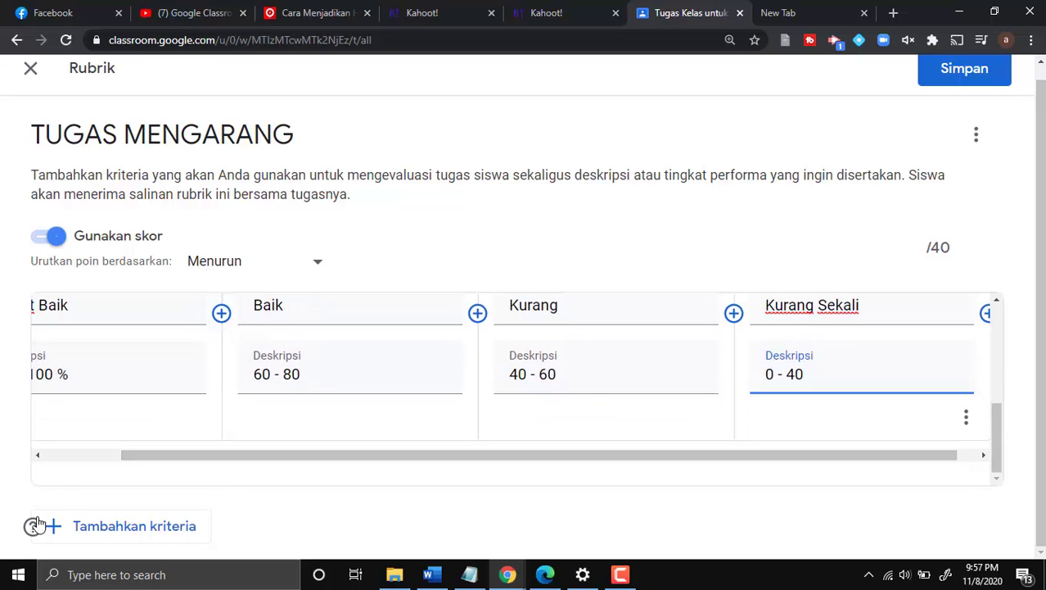
- Add a second rubric criterion titled 'Tanda Baca dan EYD'
{"action": "left_click", "coordinate": [129, 525]}
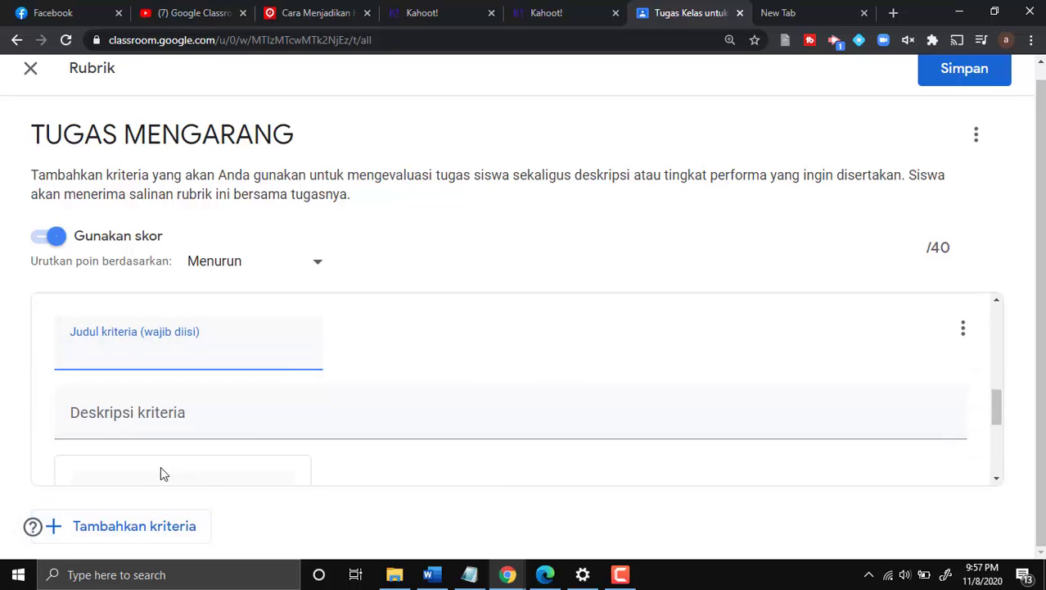
{"action": "scroll", "coordinate": [155, 467], "scroll_direction": "up", "scroll_amount": 2}
{"action": "scroll", "coordinate": [153, 472], "scroll_direction": "down", "scroll_amount": 1}
{"action": "scroll", "coordinate": [149, 436], "scroll_direction": "down", "scroll_amount": 1}
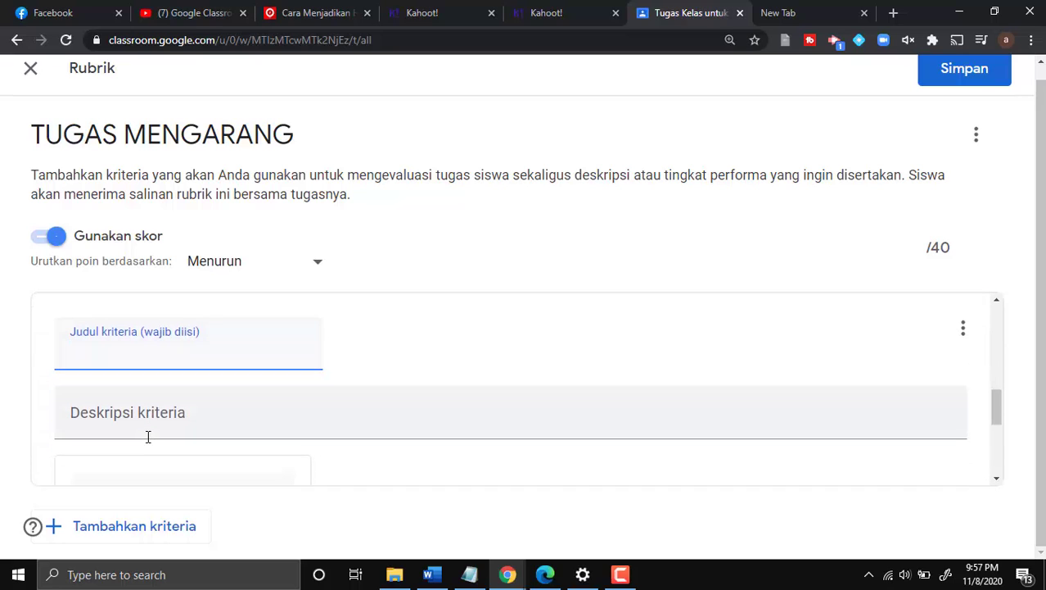
{"action": "type", "text": "Tanda Ba"}
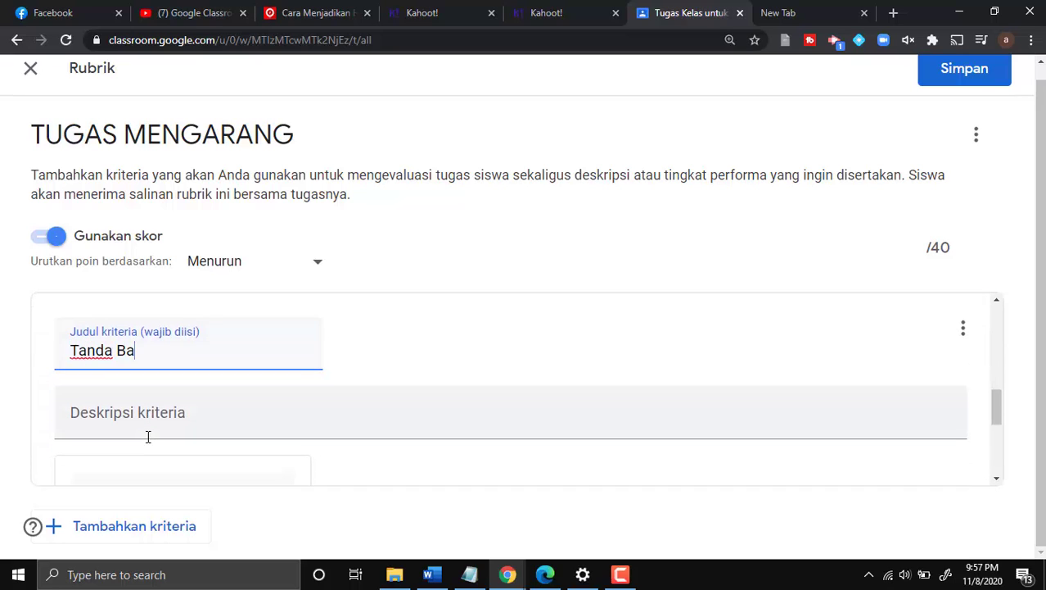
{"action": "type", "text": "ca dan EYD"}
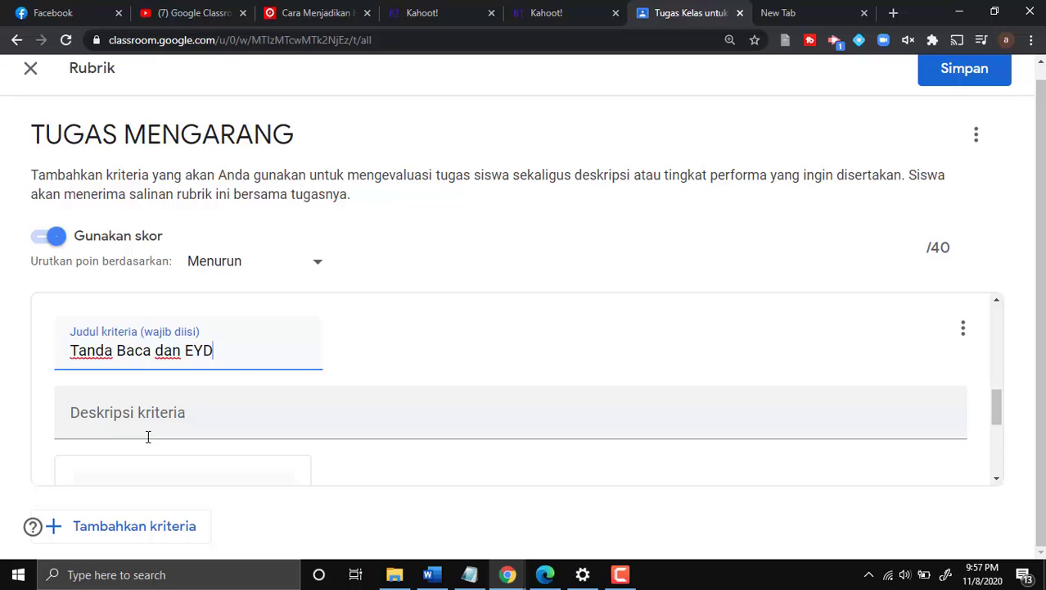
- Describe it as requiring correct punctuation and EYD per the Kamus Besar Bahasa Indonesia
{"action": "left_click", "coordinate": [144, 420]}
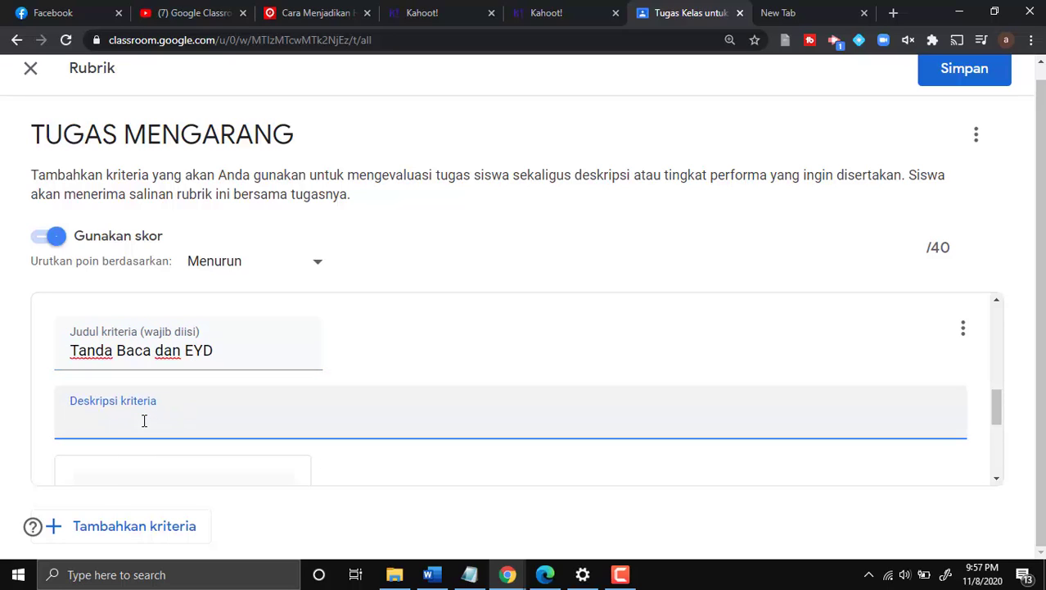
{"action": "type", "text": "Tulisah "}
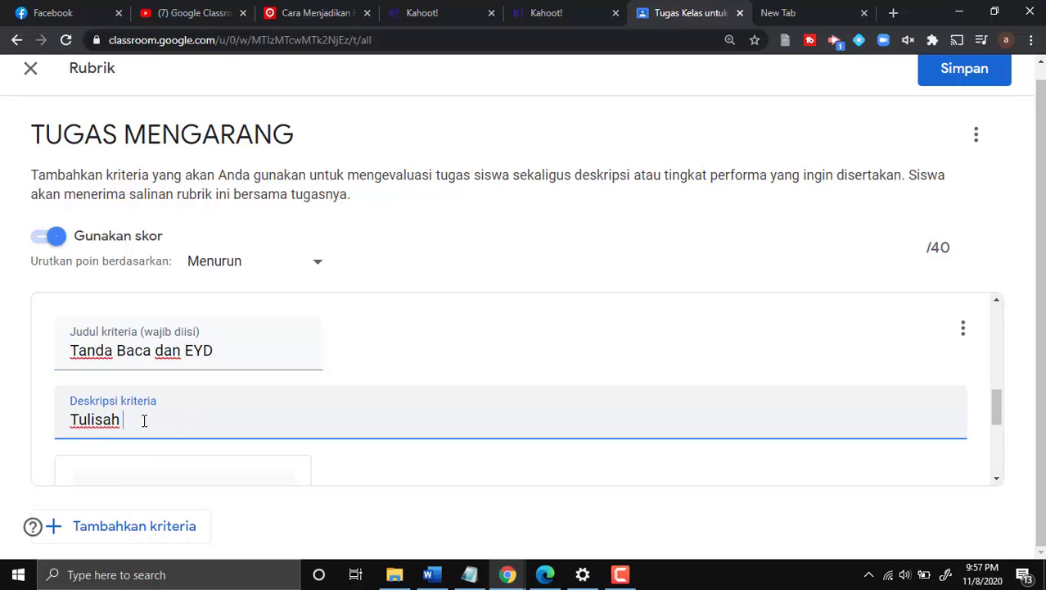
{"action": "type", "text": "harus s"}
{"action": "key", "text": "BackSpace"}
{"action": "key", "text": "BackSpace"}
{"action": "type", "text": "s sesu"}
{"action": "key", "text": "BackSpace"}
{"action": "key", "text": "BackSpace"}
{"action": "key", "text": "BackSpace"}
{"action": "key", "text": "BackSpace"}
{"action": "type", "text": "benar"}
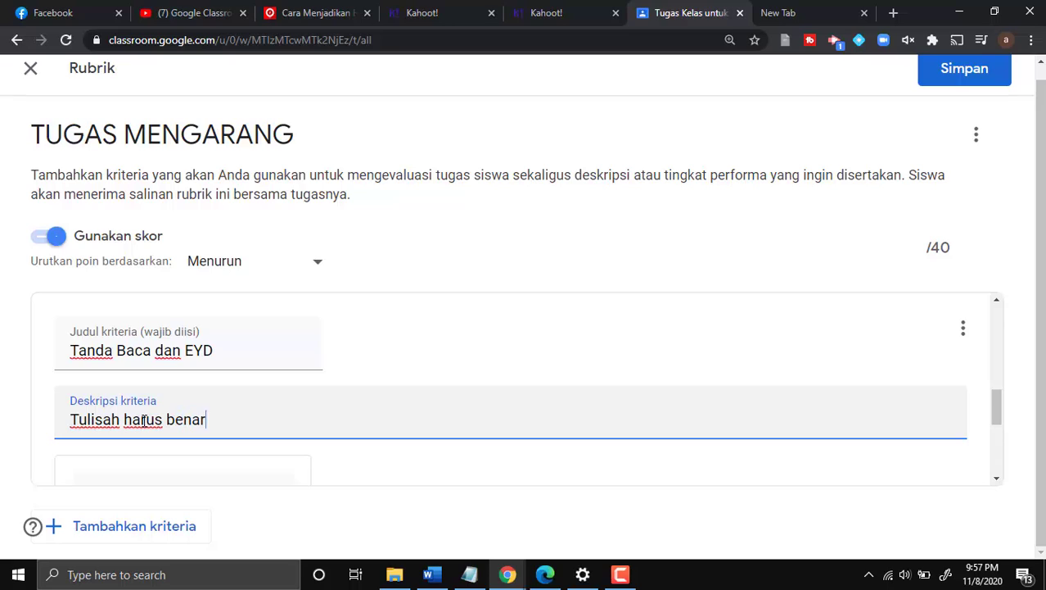
{"action": "type", "text": " kaidah peng"}
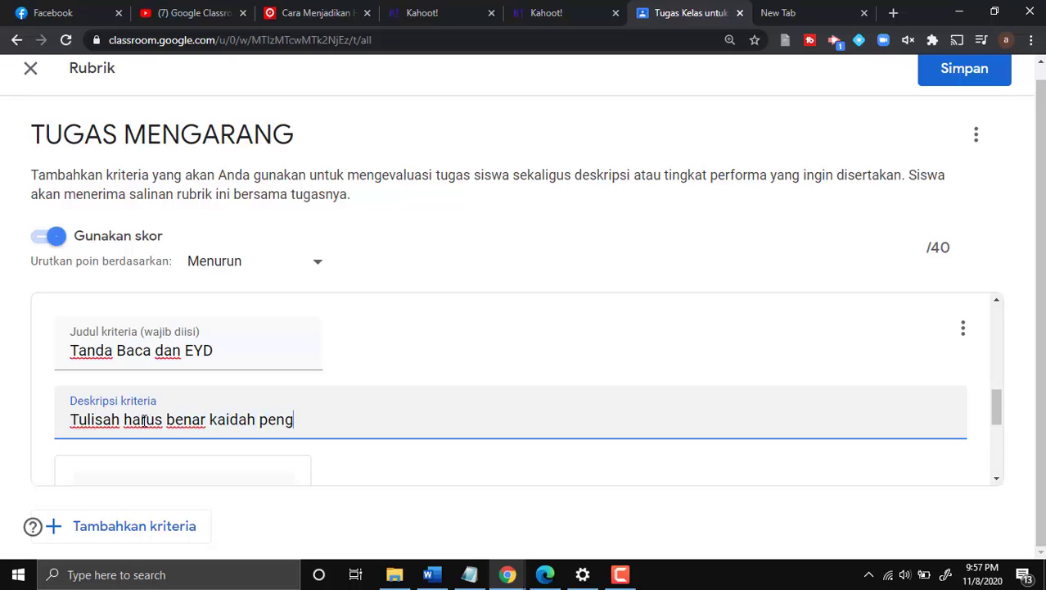
{"action": "type", "text": "gunaan tanda "}
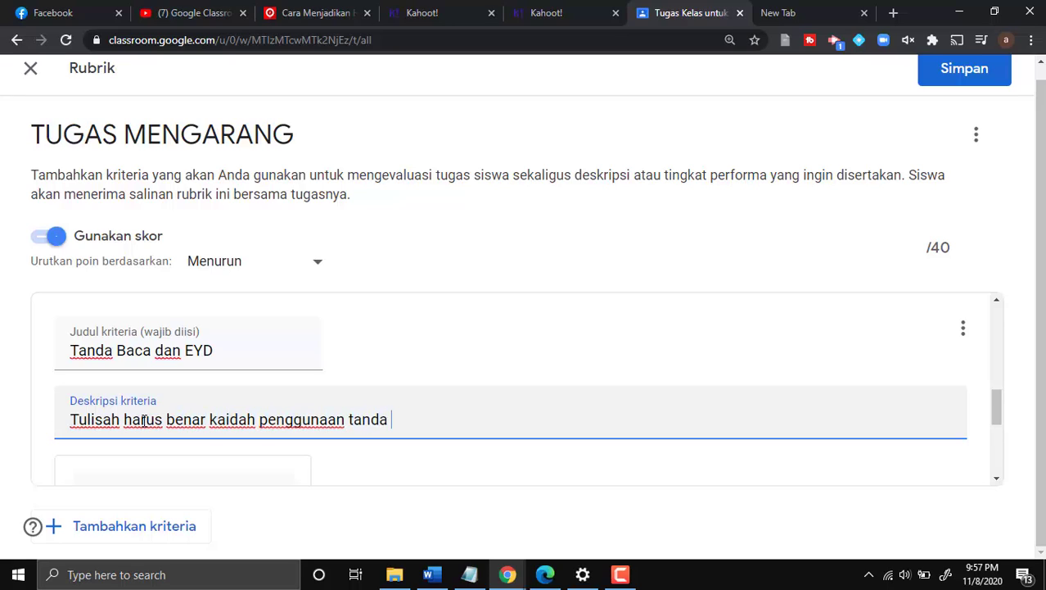
{"action": "type", "text": "baca dan "}
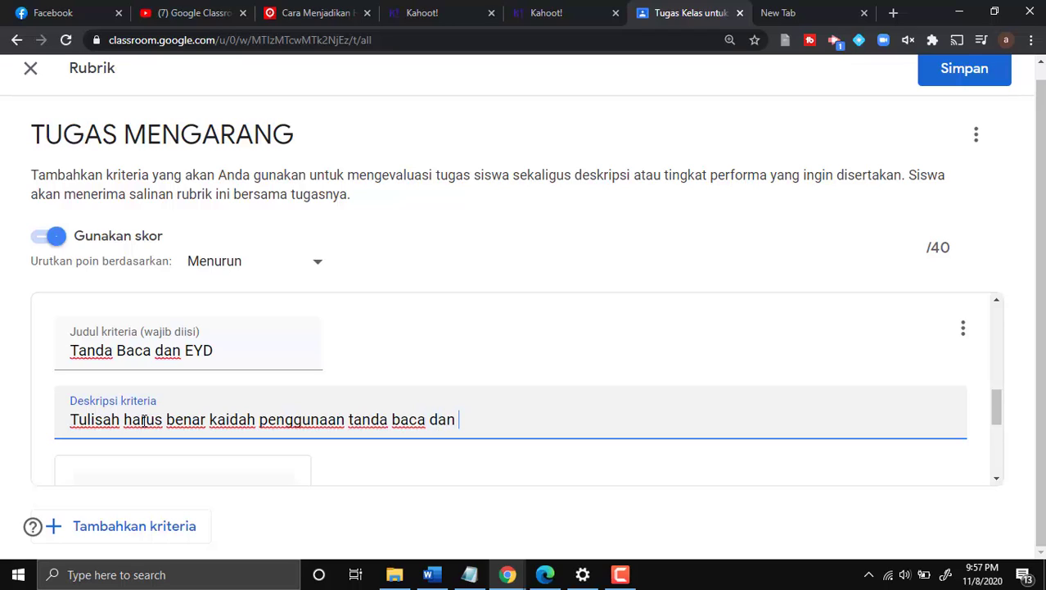
{"action": "type", "text": "EYD nya sesuai dengan"}
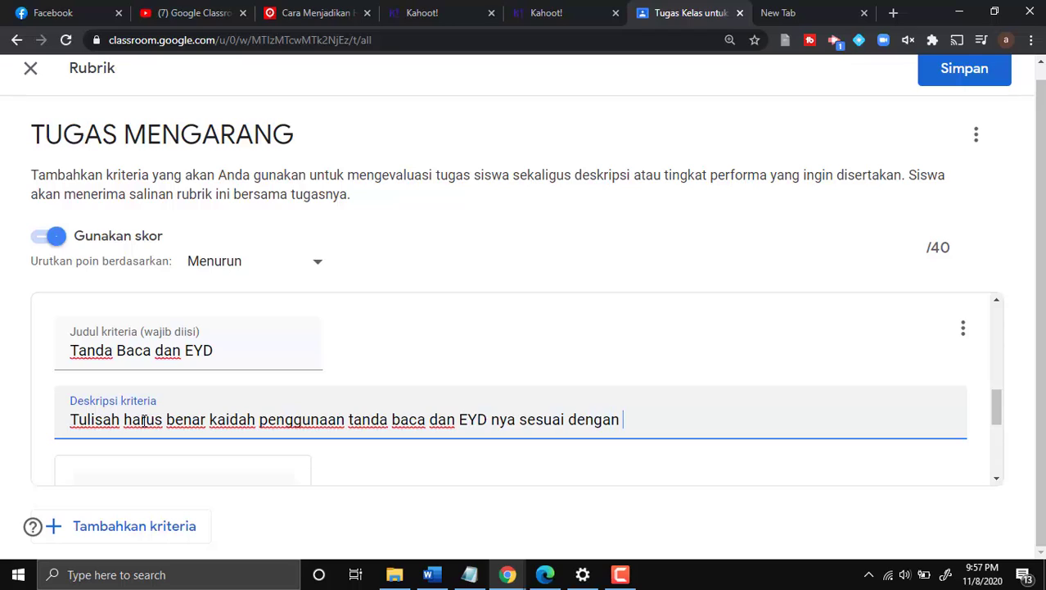
{"action": "type", "text": " kamus "}
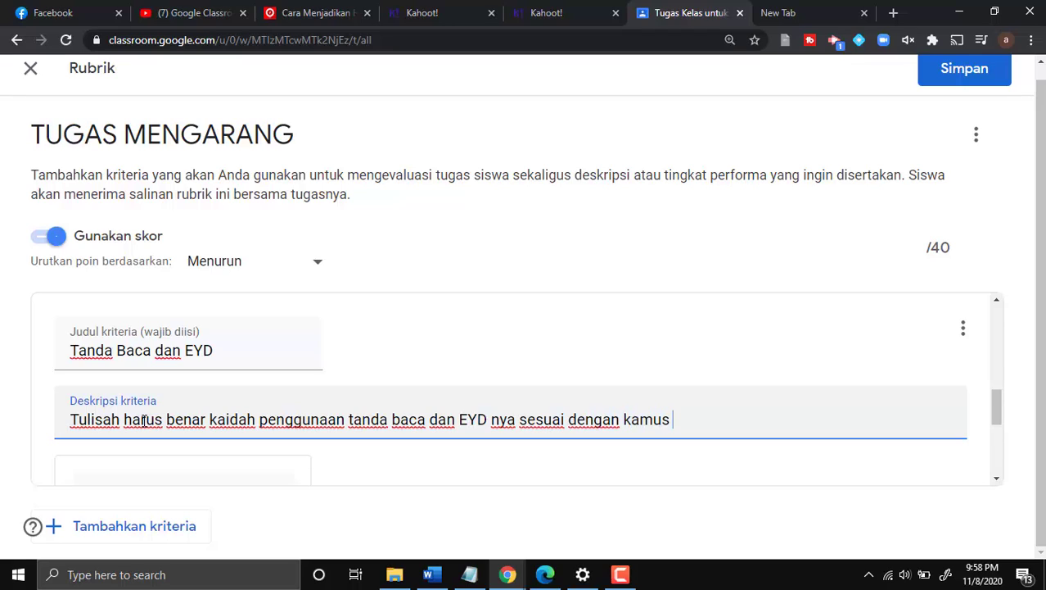
{"action": "type", "text": "besar ba"}
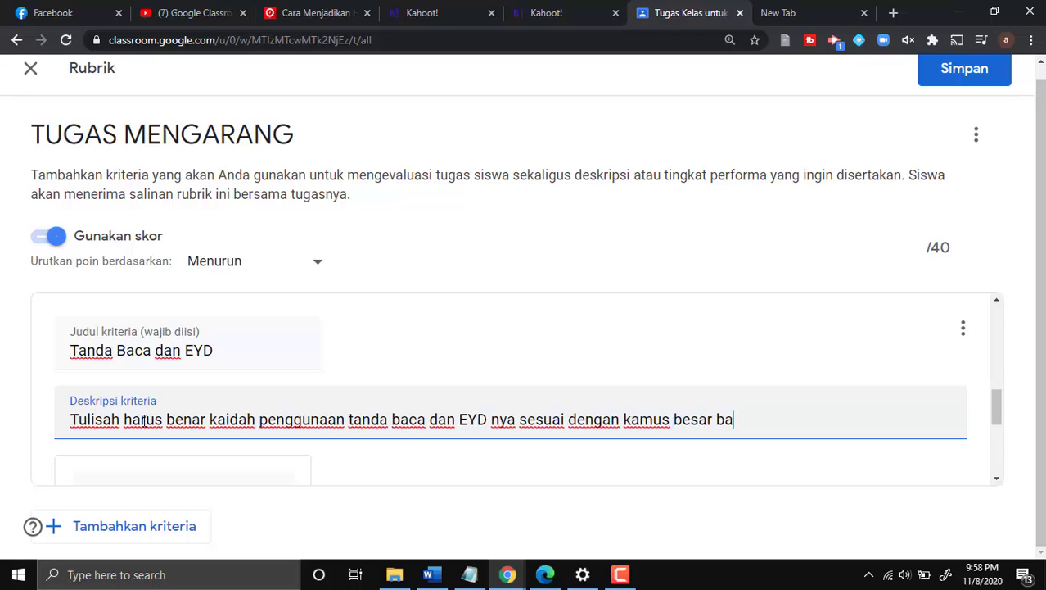
{"action": "type", "text": "hasa indone"}
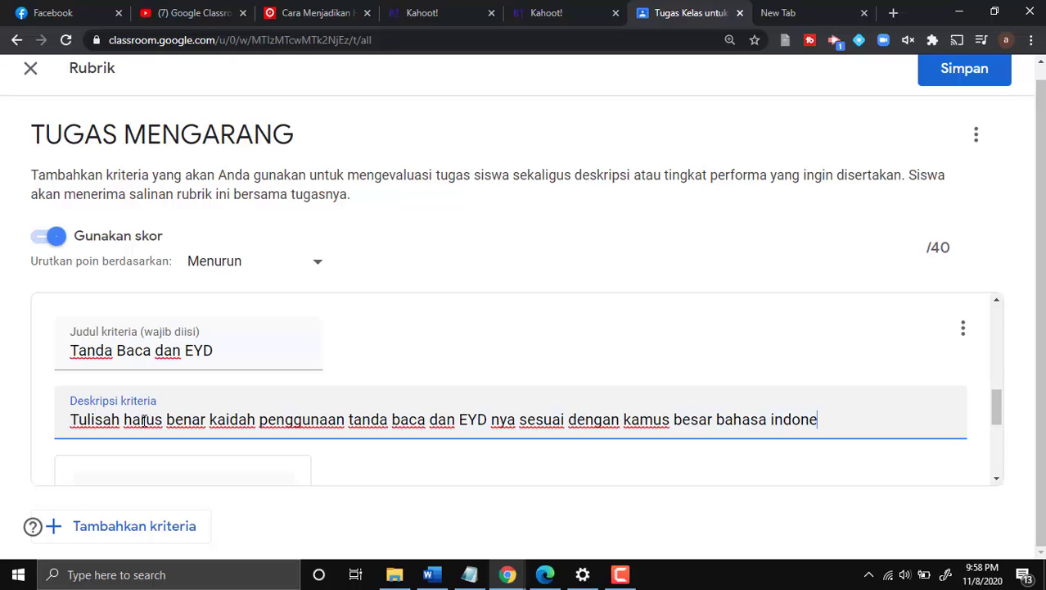
{"action": "type", "text": "sia."}
- Give the punctuation criterion's first level 30 points, title Amat Baik and description 70 - 100
{"action": "scroll", "coordinate": [124, 394], "scroll_direction": "down", "scroll_amount": 3}
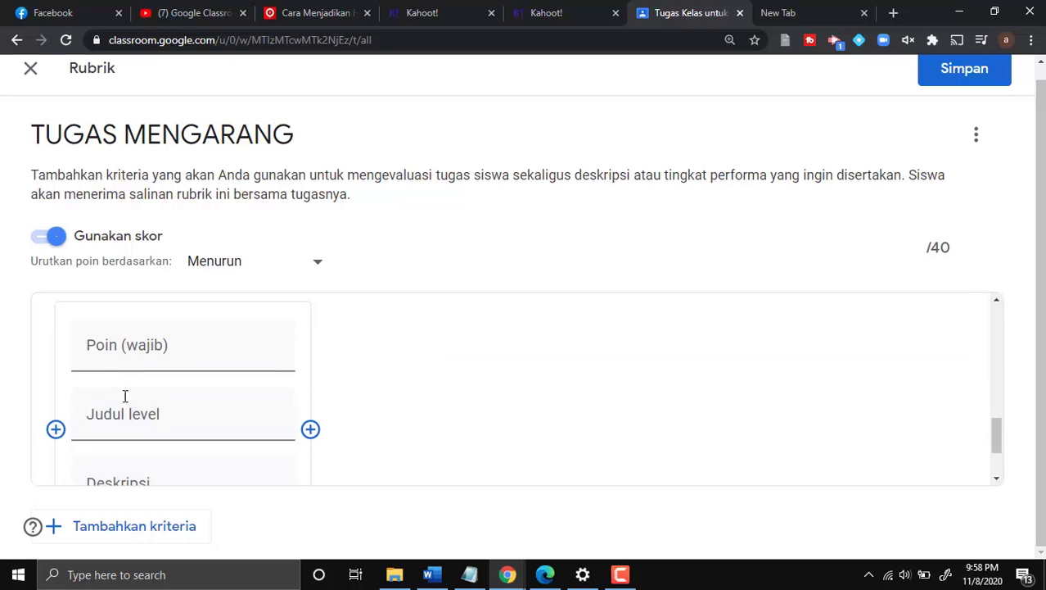
{"action": "scroll", "coordinate": [161, 320], "scroll_direction": "down", "scroll_amount": 1}
{"action": "scroll", "coordinate": [161, 320], "scroll_direction": "up", "scroll_amount": 1}
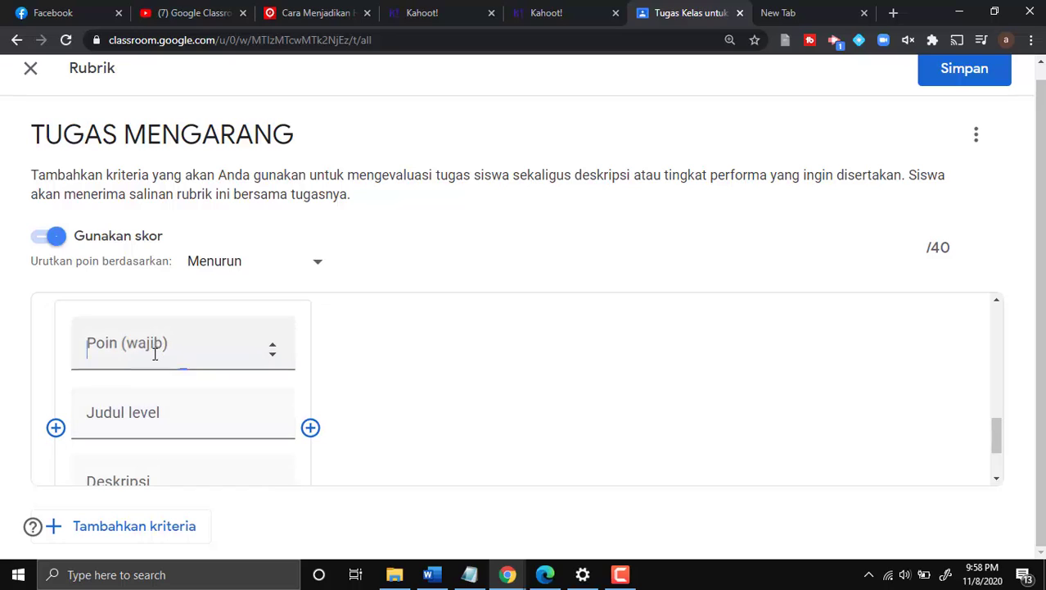
{"action": "left_click", "coordinate": [154, 352]}
{"action": "type", "text": "1"}
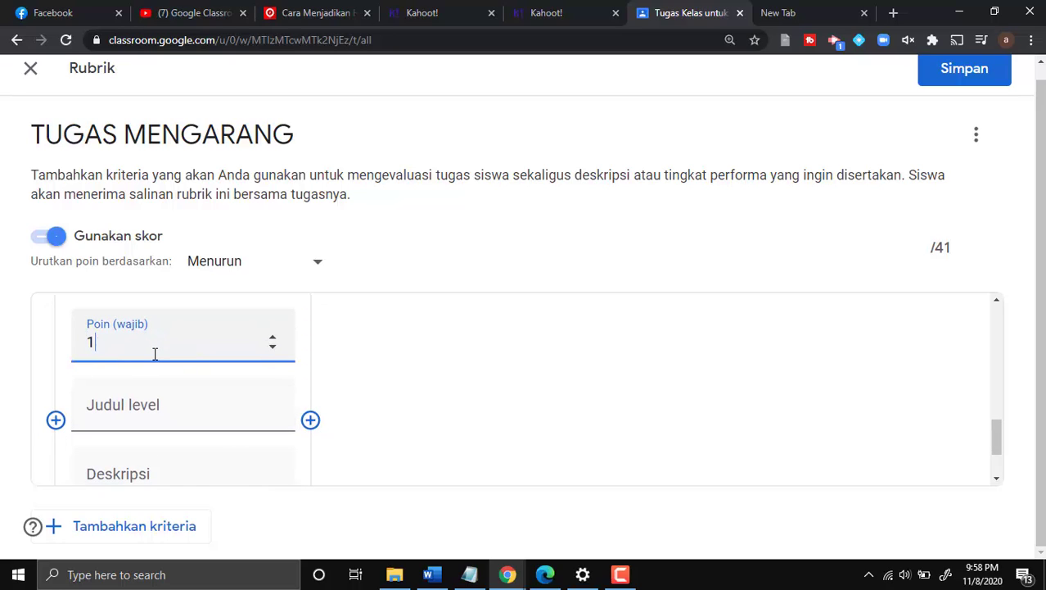
{"action": "key", "text": "BackSpace"}
{"action": "type", "text": "30"}
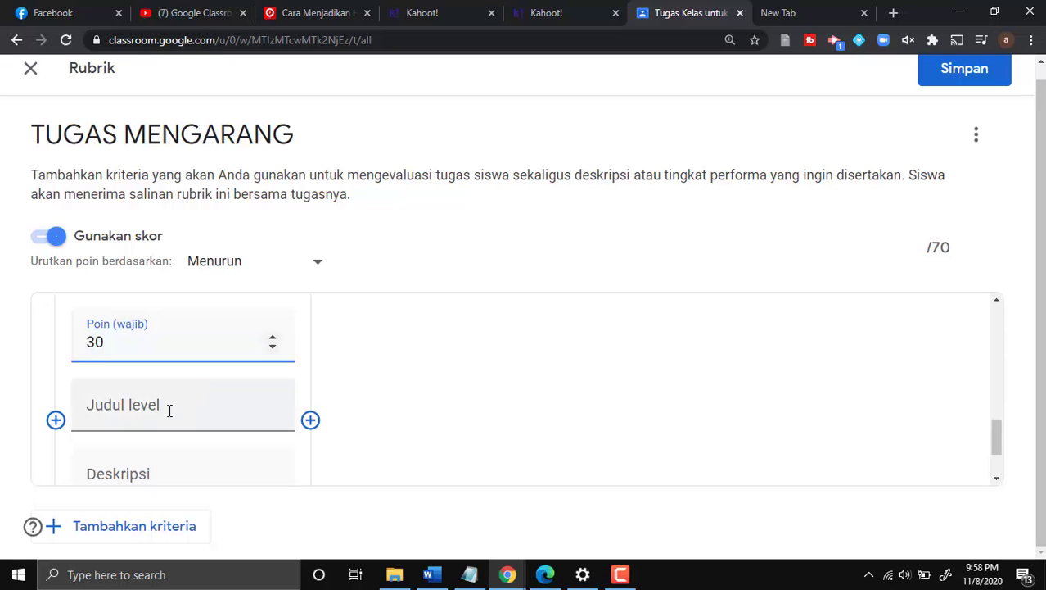
{"action": "left_click", "coordinate": [170, 410]}
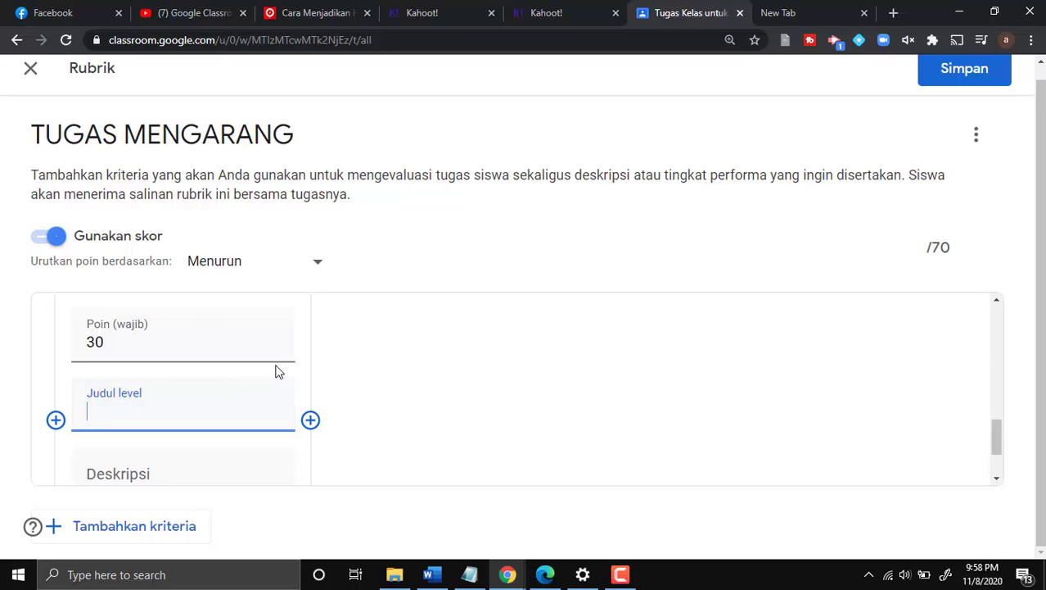
{"action": "scroll", "coordinate": [280, 371], "scroll_direction": "down", "scroll_amount": 1}
{"action": "scroll", "coordinate": [279, 372], "scroll_direction": "up", "scroll_amount": 1}
{"action": "scroll", "coordinate": [279, 371], "scroll_direction": "down", "scroll_amount": 1}
{"action": "scroll", "coordinate": [280, 371], "scroll_direction": "up", "scroll_amount": 1}
{"action": "type", "text": "Amat Baik"}
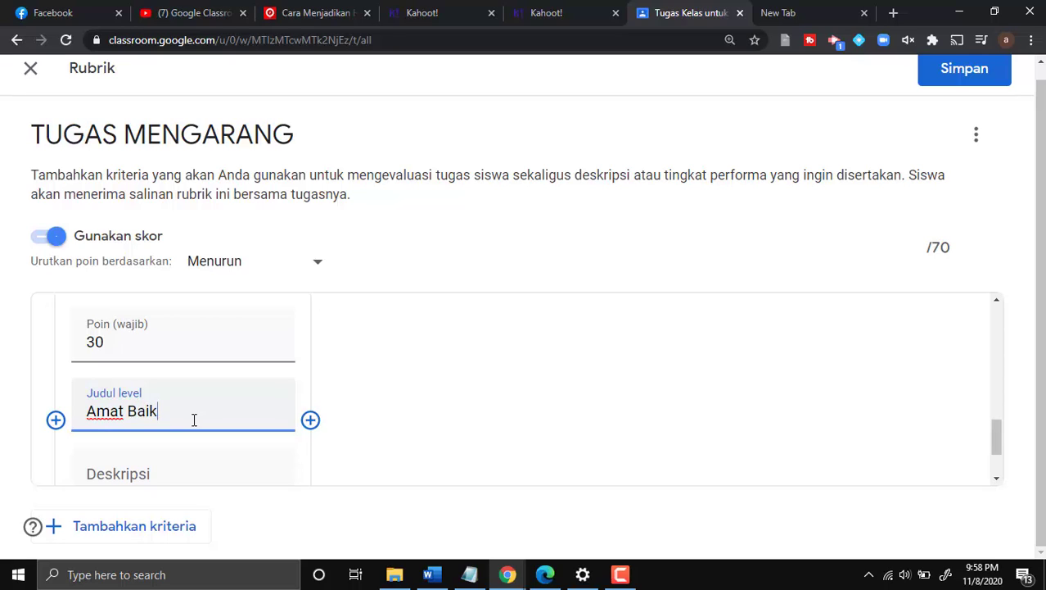
{"action": "scroll", "coordinate": [194, 420], "scroll_direction": "down", "scroll_amount": 1}
{"action": "left_click", "coordinate": [183, 410]}
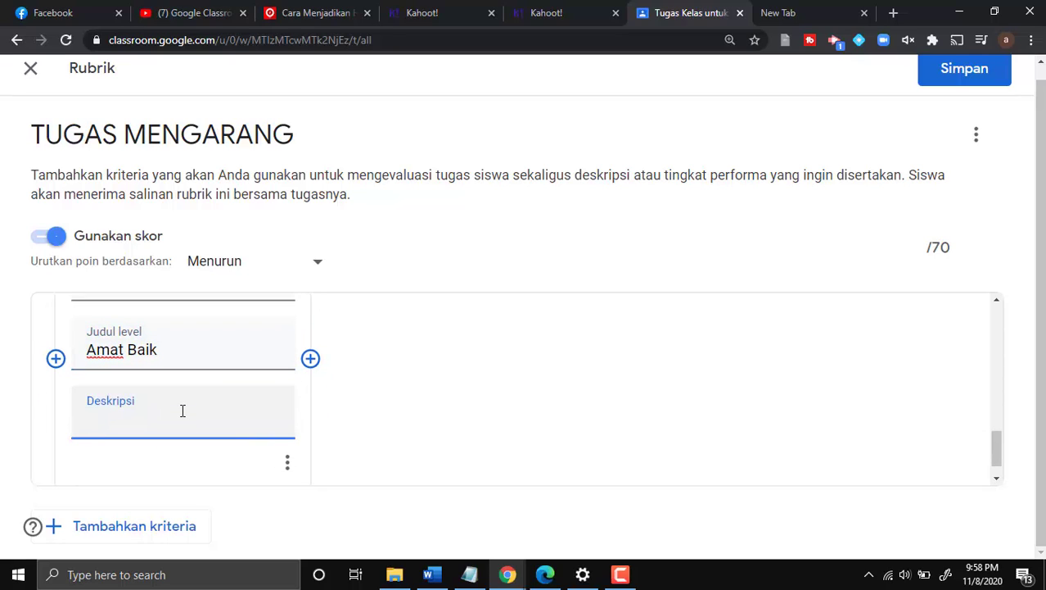
{"action": "type", "text": "70 - 100"}
- Add a second level Baik worth 20 points, described as 50 - 70
{"action": "left_click", "coordinate": [310, 358]}
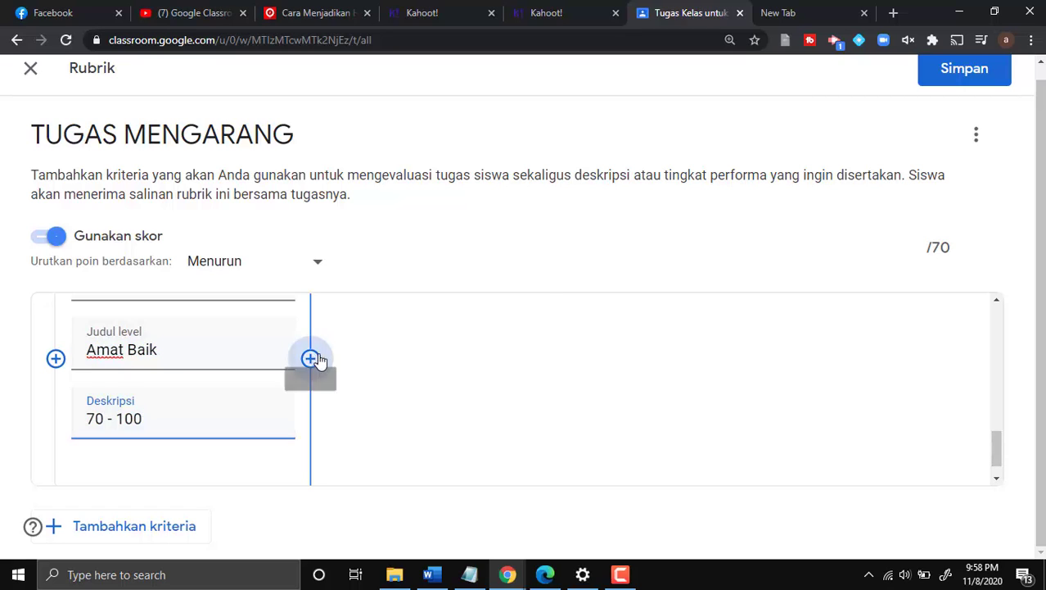
{"action": "type", "text": "20"}
{"action": "scroll", "coordinate": [358, 376], "scroll_direction": "down", "scroll_amount": 2}
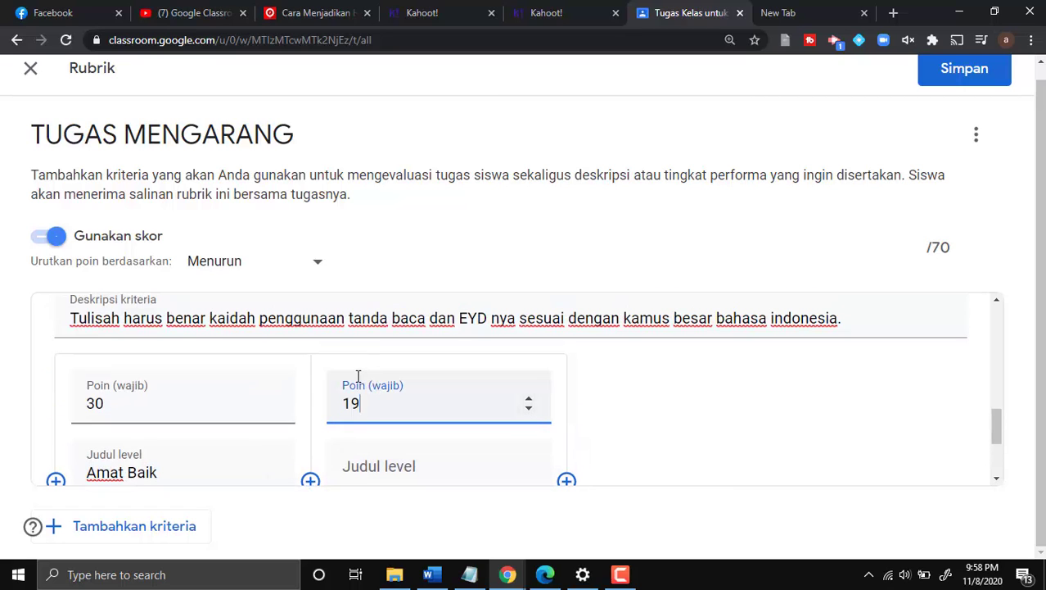
{"action": "left_click", "coordinate": [362, 465]}
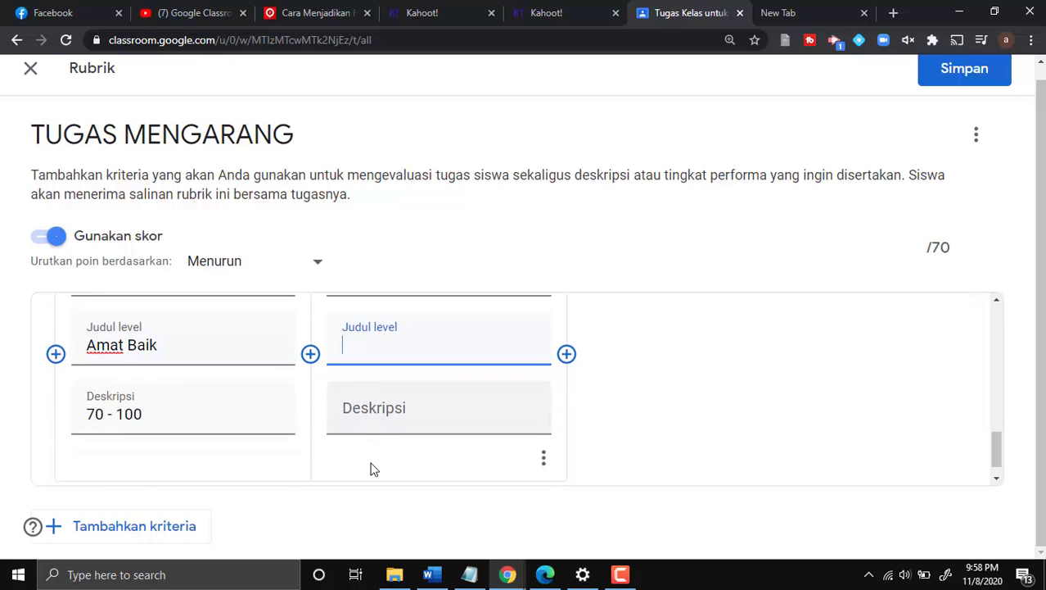
{"action": "type", "text": "Baik"}
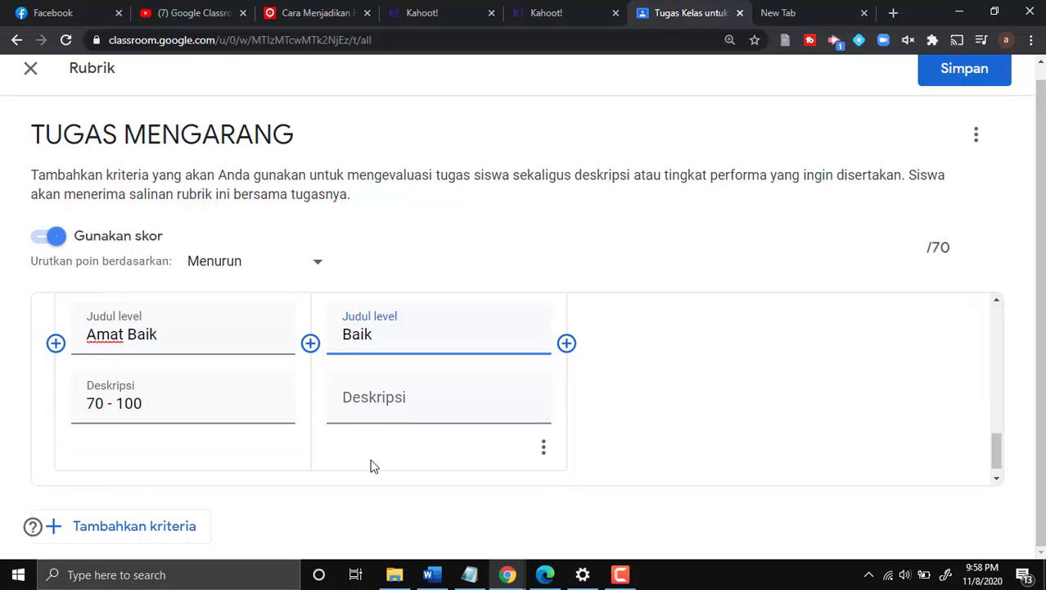
{"action": "left_click", "coordinate": [367, 398]}
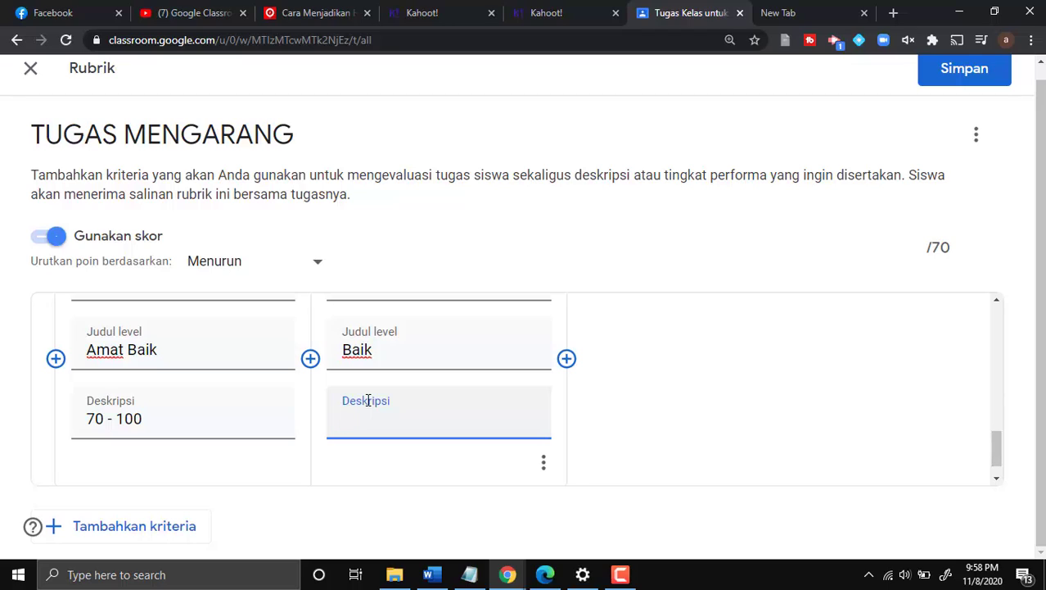
{"action": "type", "text": "50 - 70"}
{"action": "scroll", "coordinate": [362, 404], "scroll_direction": "down", "scroll_amount": 1}
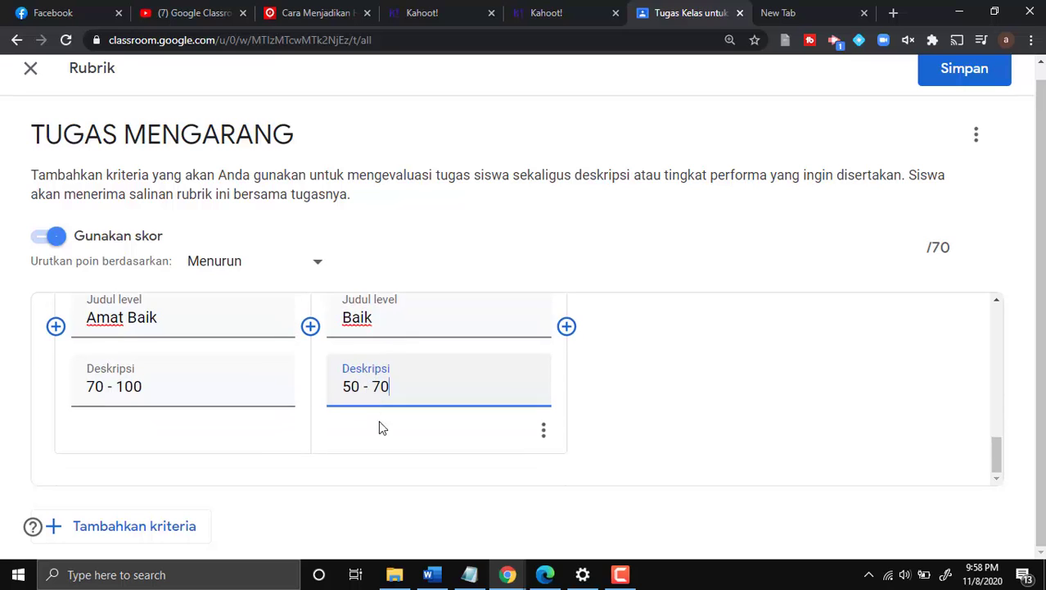
- Add a third level Kurang worth 10 points, described as 0 - 50
{"action": "left_click", "coordinate": [567, 325]}
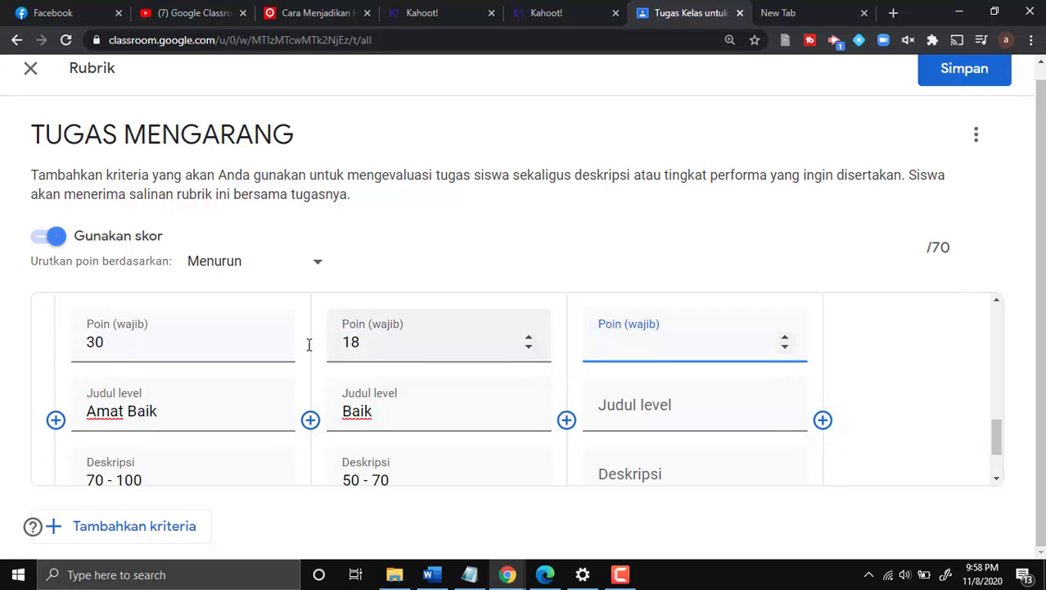
{"action": "double_click", "coordinate": [366, 340]}
{"action": "type", "text": "20"}
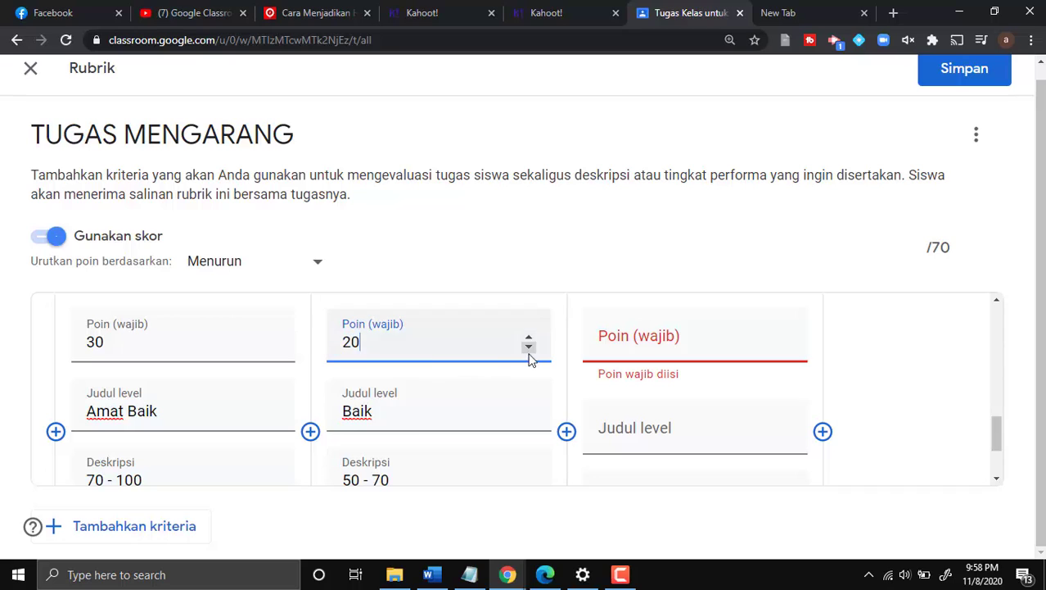
{"action": "left_click", "coordinate": [673, 348]}
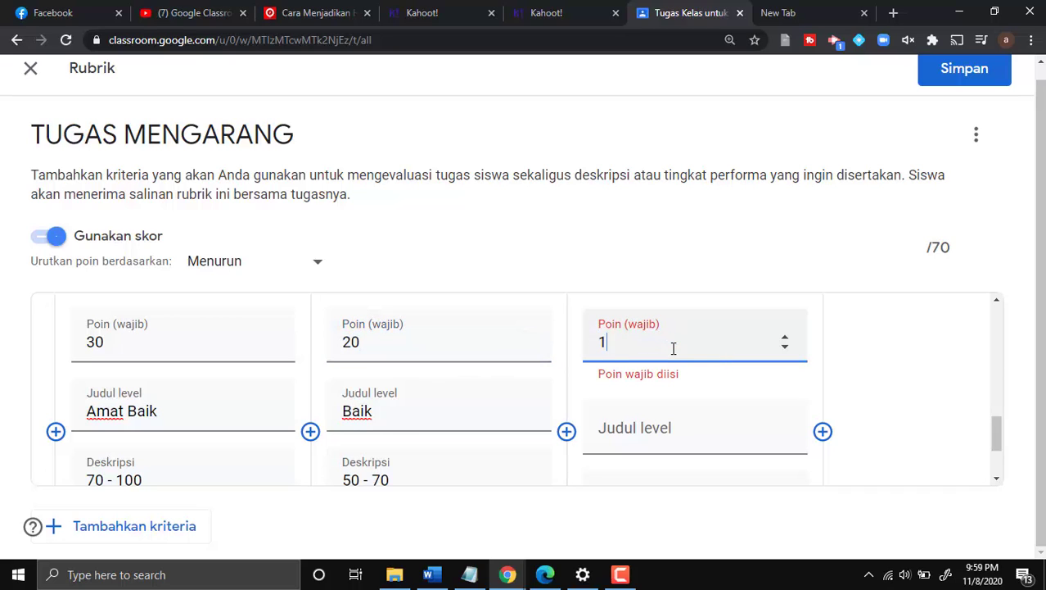
{"action": "left_click", "coordinate": [656, 428]}
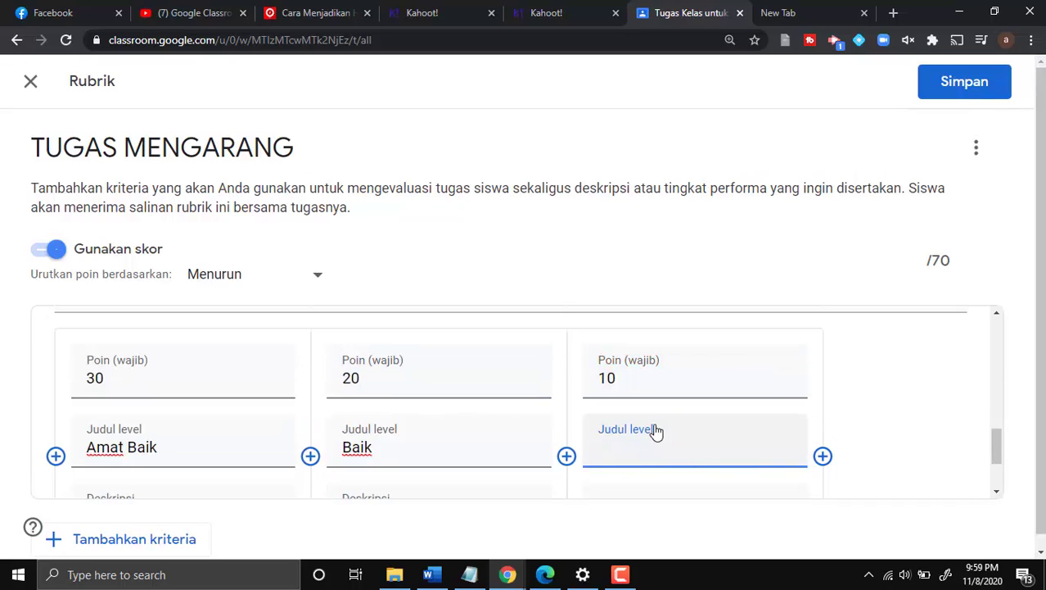
{"action": "type", "text": "Kurang"}
{"action": "scroll", "coordinate": [646, 434], "scroll_direction": "down", "scroll_amount": 1}
{"action": "left_click", "coordinate": [608, 442]}
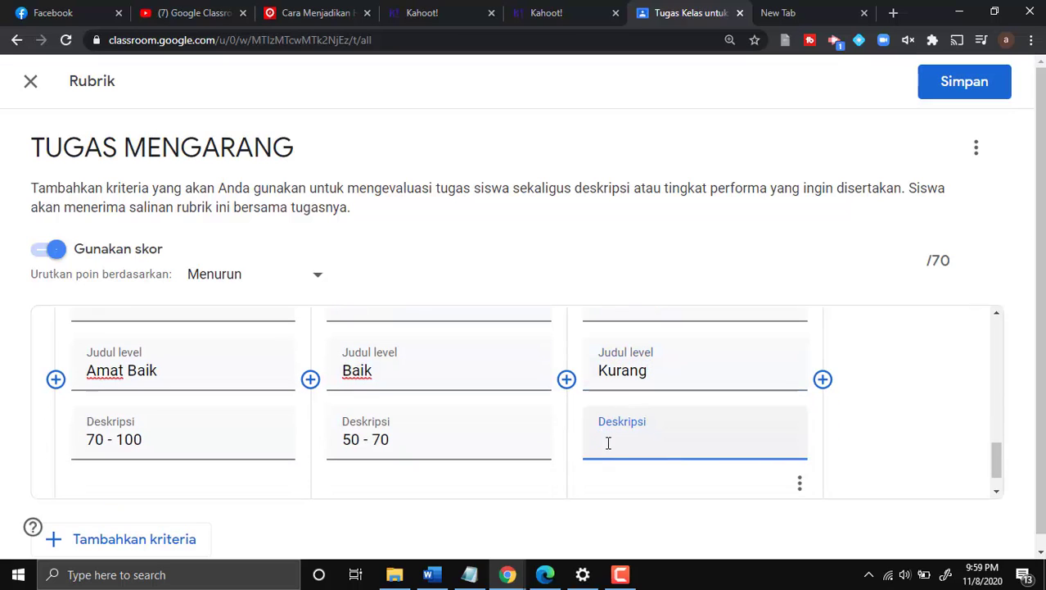
{"action": "type", "text": "0 - 50"}
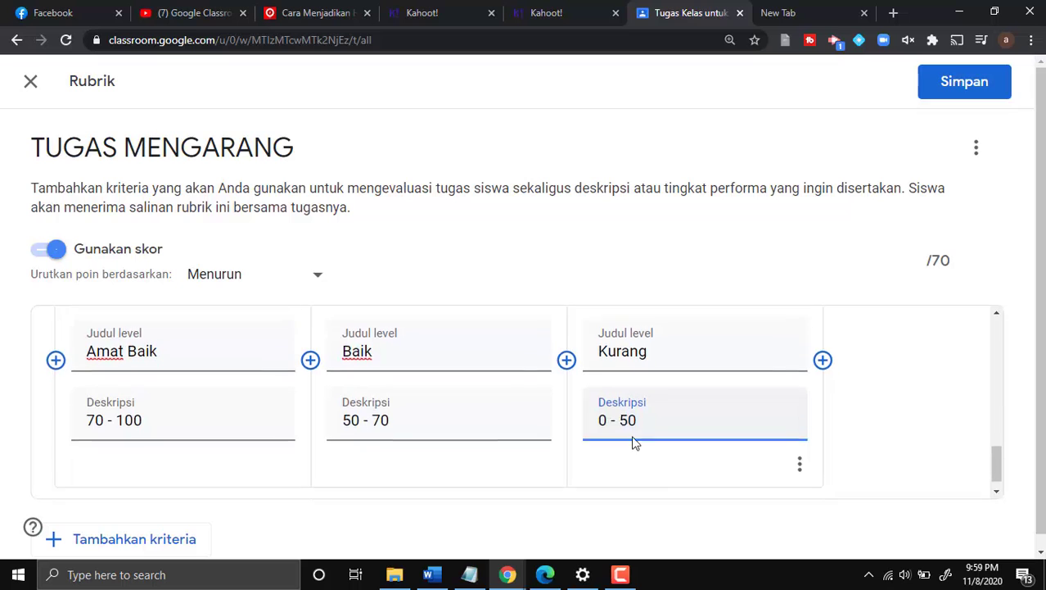
{"action": "scroll", "coordinate": [714, 446], "scroll_direction": "up", "scroll_amount": 3}
{"action": "scroll", "coordinate": [311, 345], "scroll_direction": "down", "scroll_amount": 3}
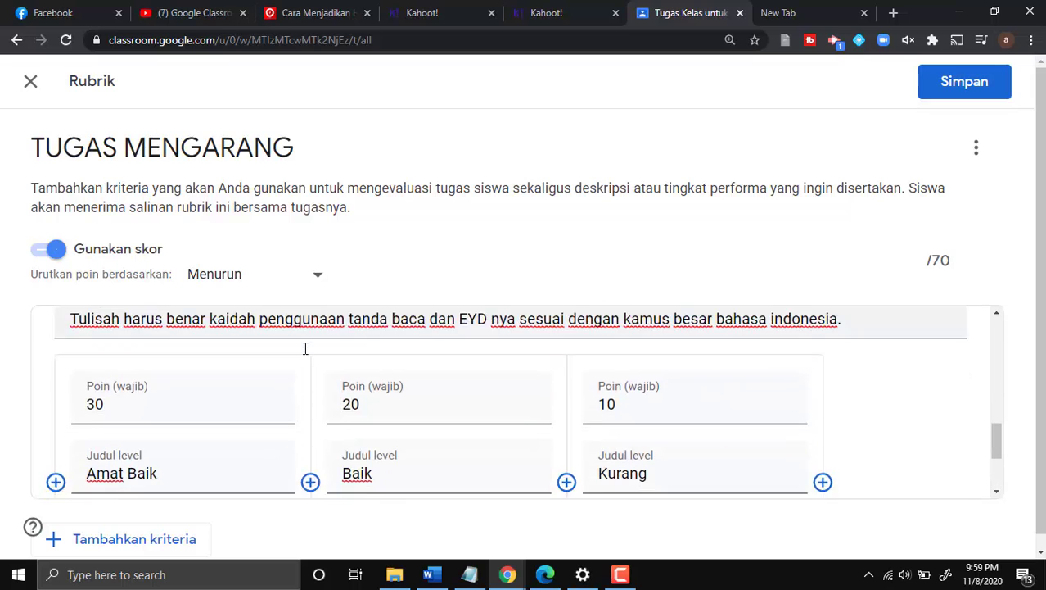
- Add criterion 'Kesesuaian dengan Tema' requiring writing to follow the assigned theme / title
{"action": "left_click", "coordinate": [140, 525]}
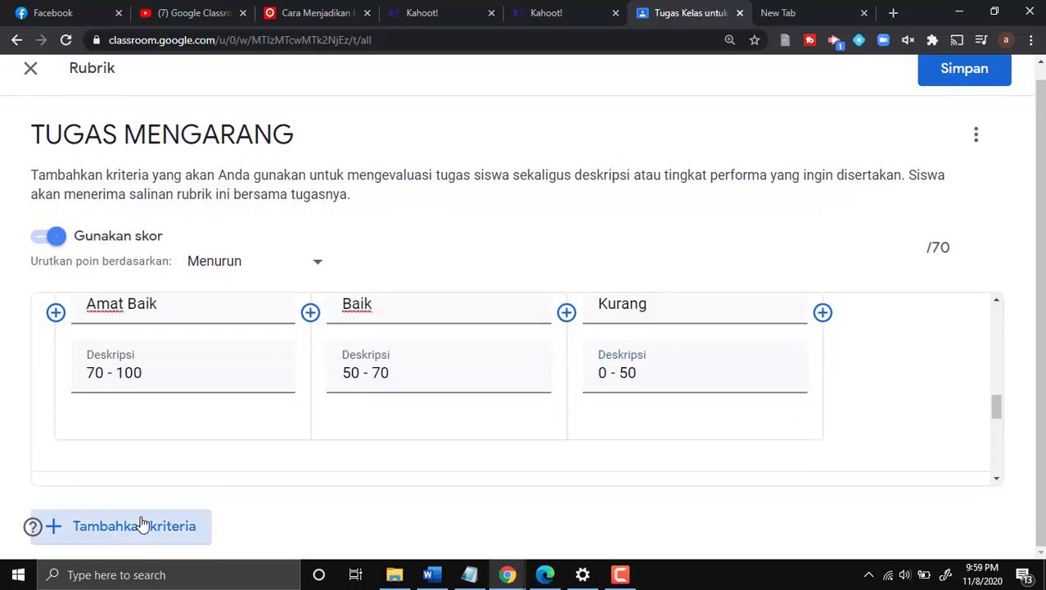
{"action": "scroll", "coordinate": [176, 412], "scroll_direction": "up", "scroll_amount": 2}
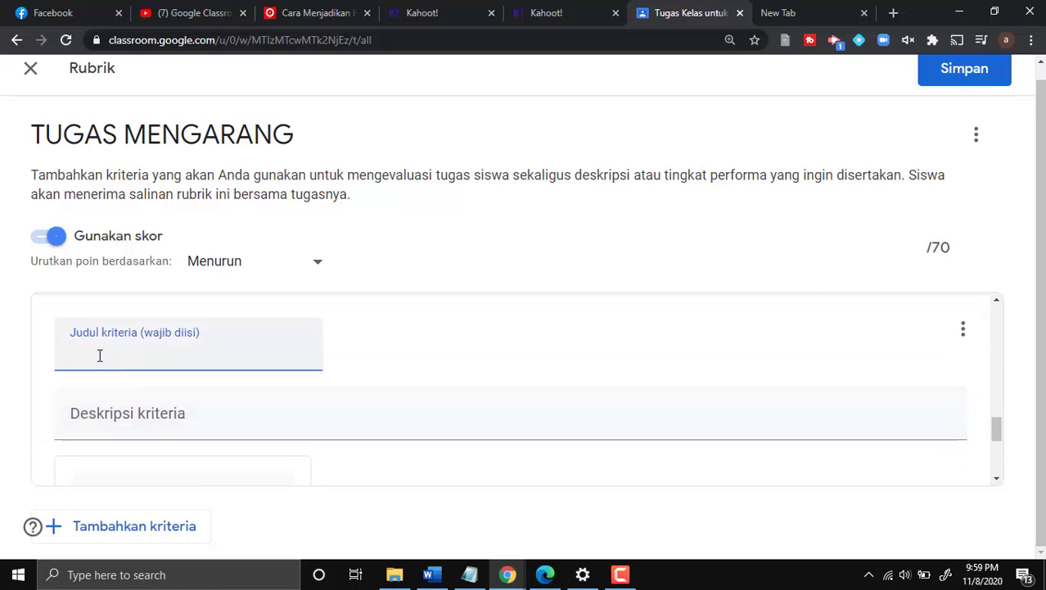
{"action": "type", "text": "Kesesuaian dengan Tema"}
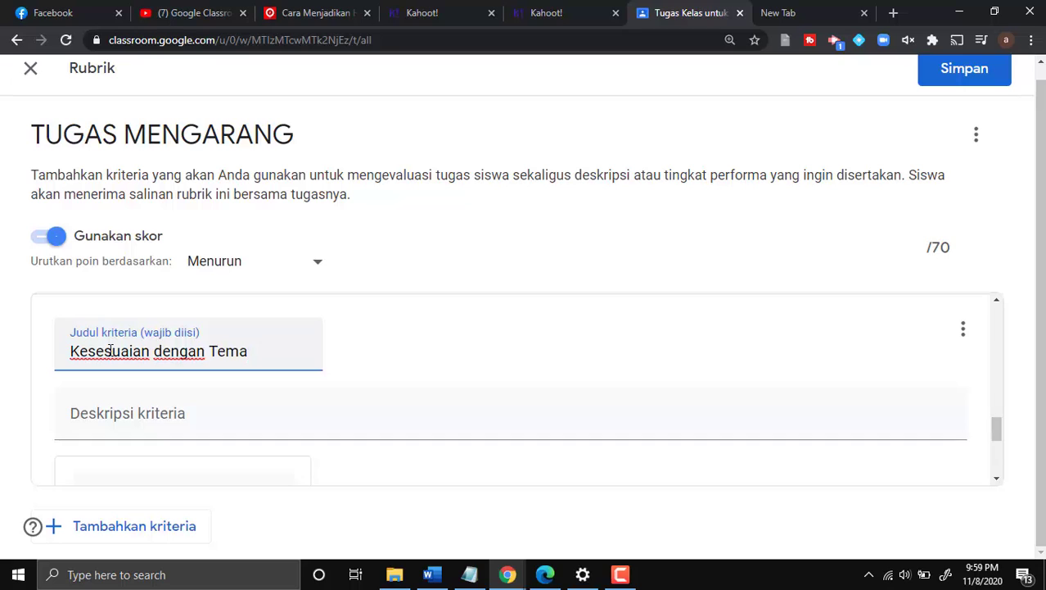
{"action": "scroll", "coordinate": [147, 361], "scroll_direction": "down", "scroll_amount": 2}
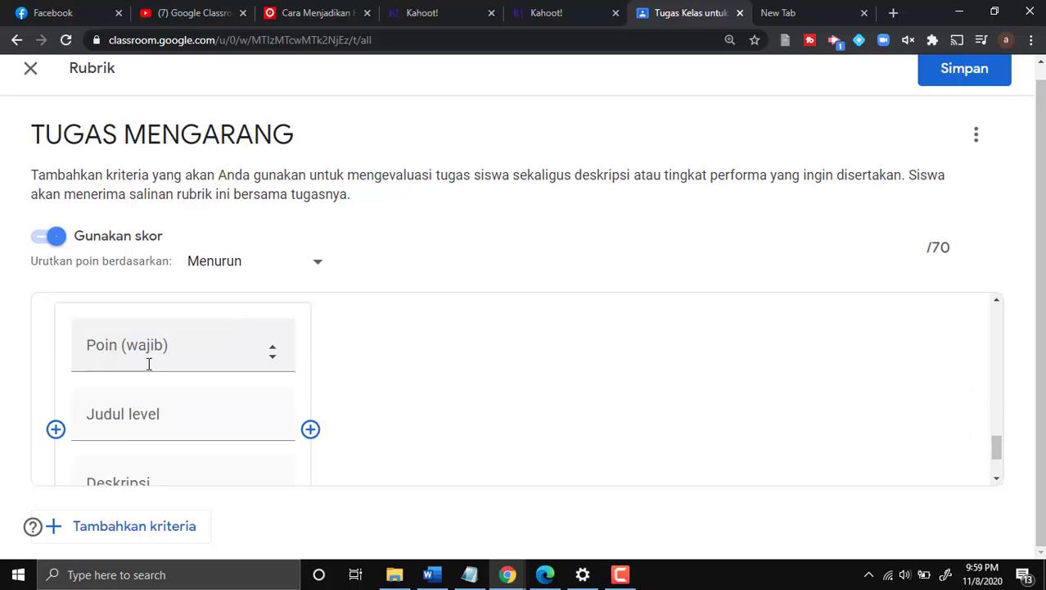
{"action": "scroll", "coordinate": [147, 361], "scroll_direction": "up", "scroll_amount": 2}
{"action": "scroll", "coordinate": [151, 361], "scroll_direction": "down", "scroll_amount": 1}
{"action": "left_click", "coordinate": [147, 355]}
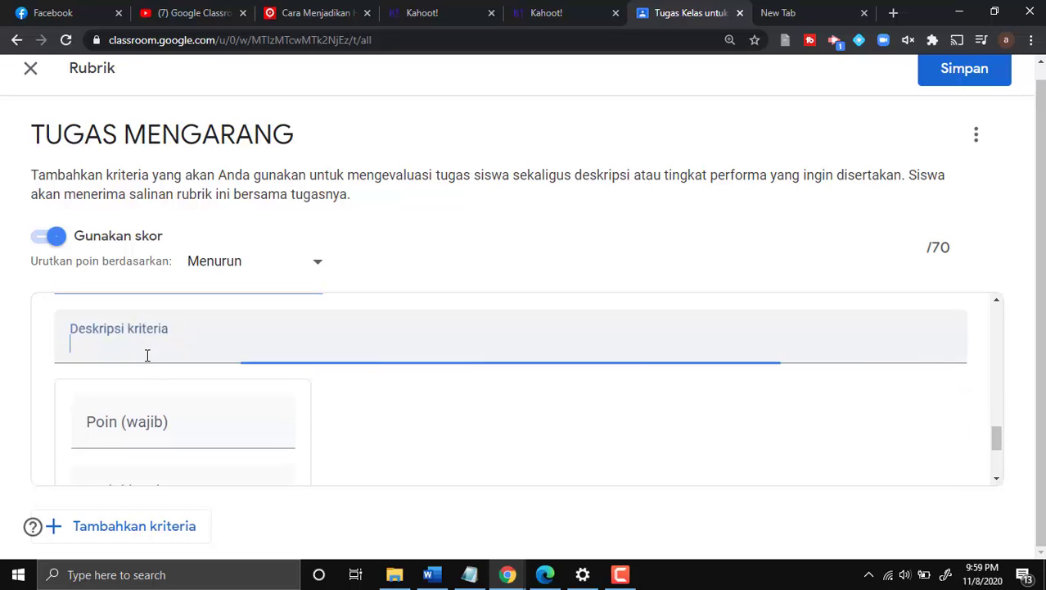
{"action": "type", "text": "Kese"}
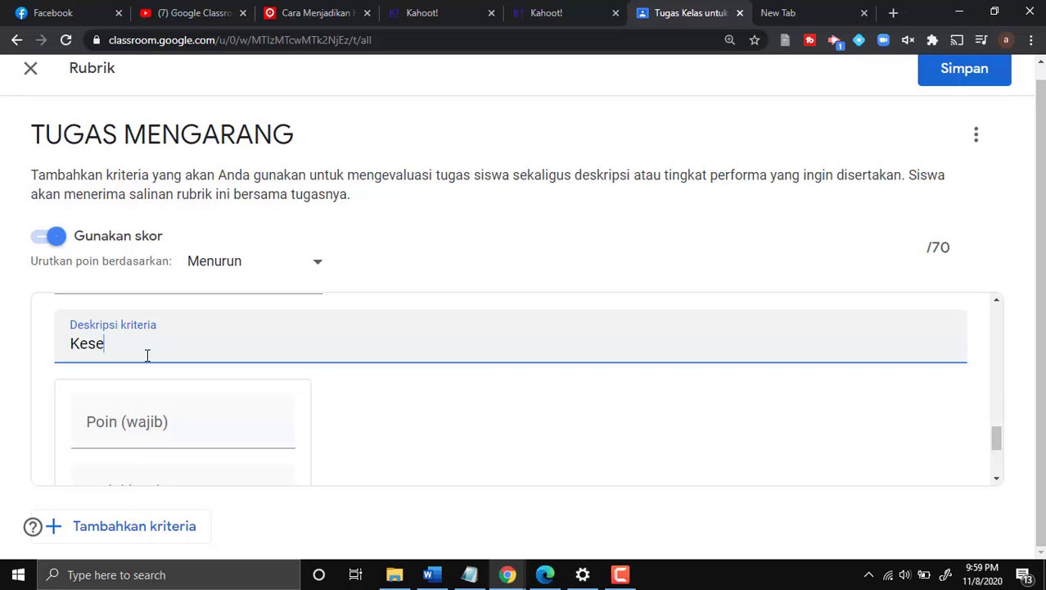
{"action": "type", "text": "luruhan tuli"}
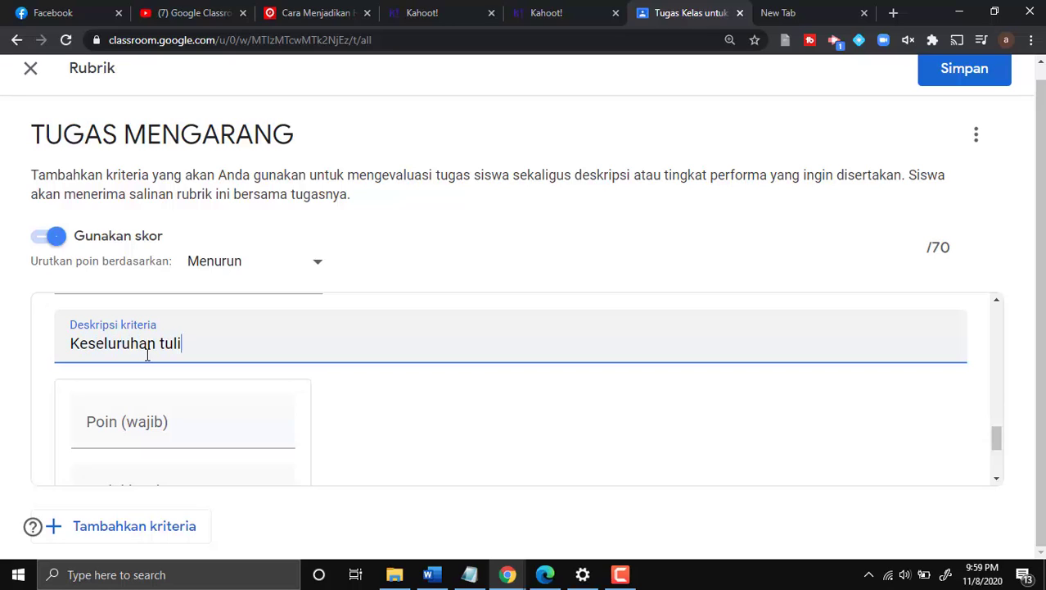
{"action": "type", "text": "san dari siswa "}
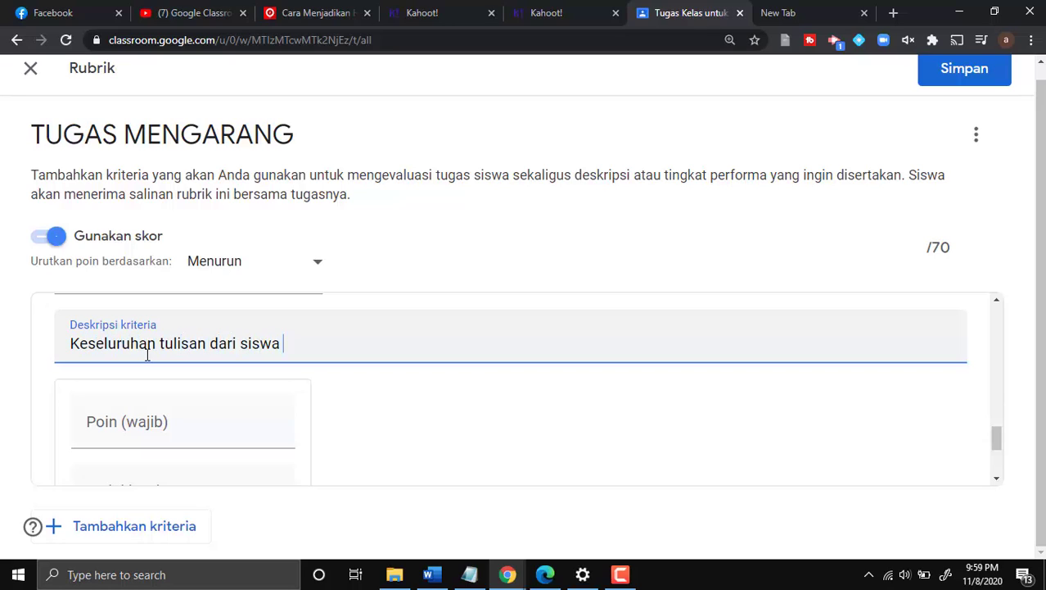
{"action": "type", "text": "harus mengacu "}
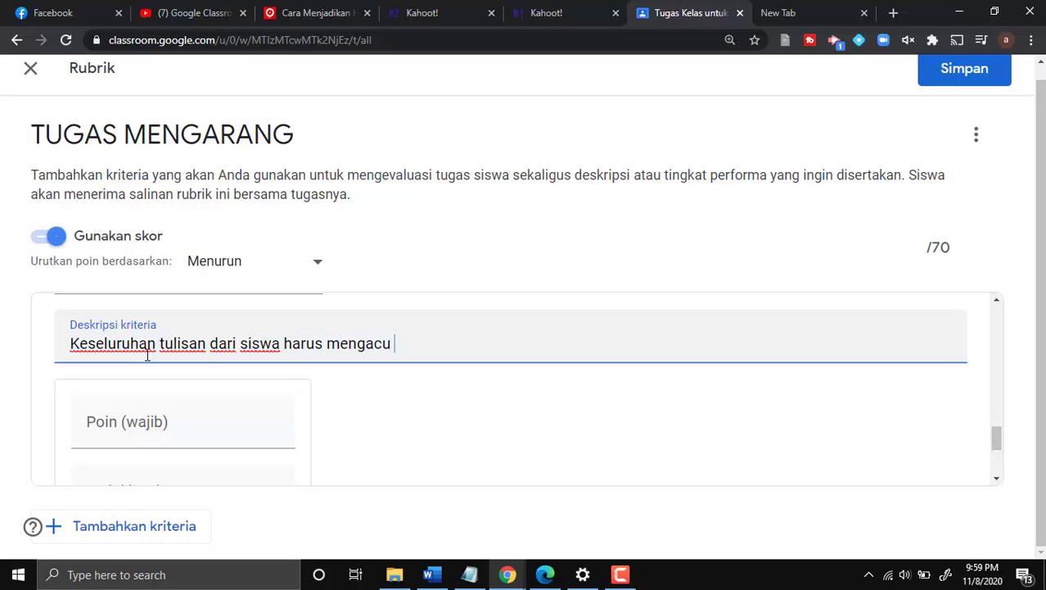
{"action": "type", "text": "pada tema"}
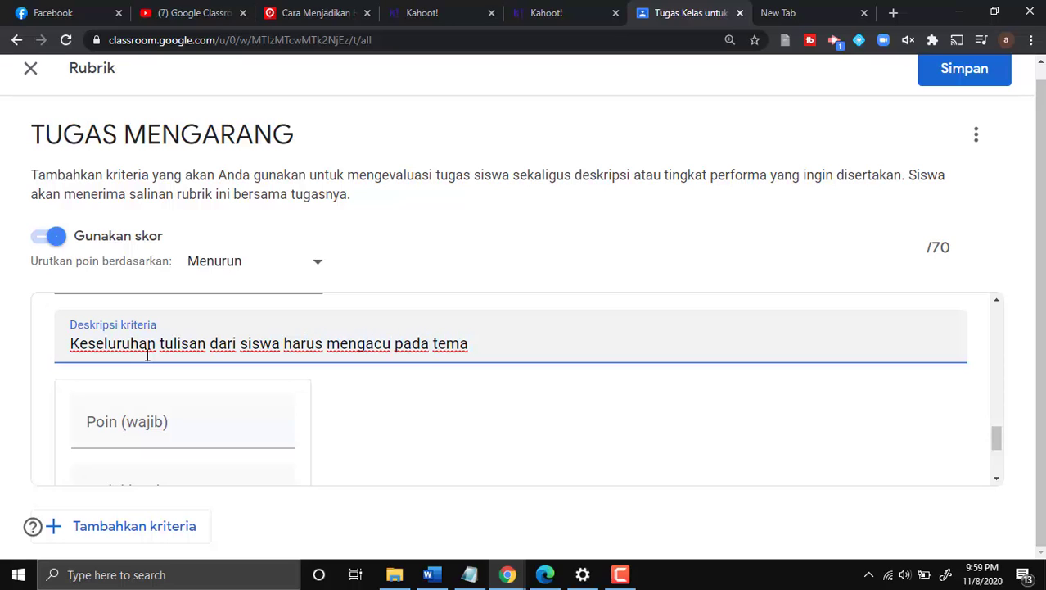
{"action": "type", "text": " / judul yang"}
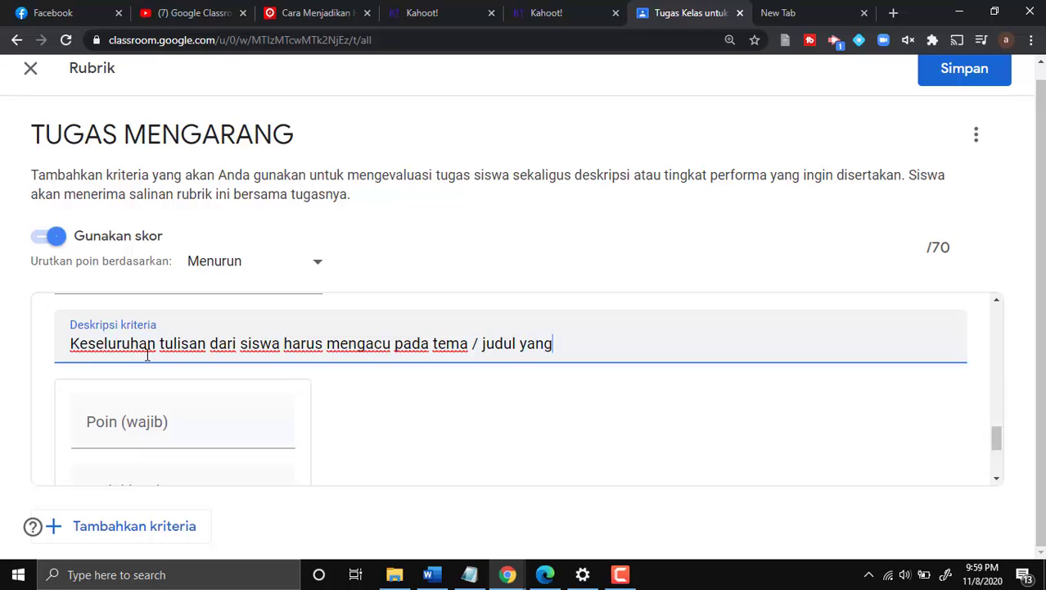
{"action": "type", "text": " ditentukan"}
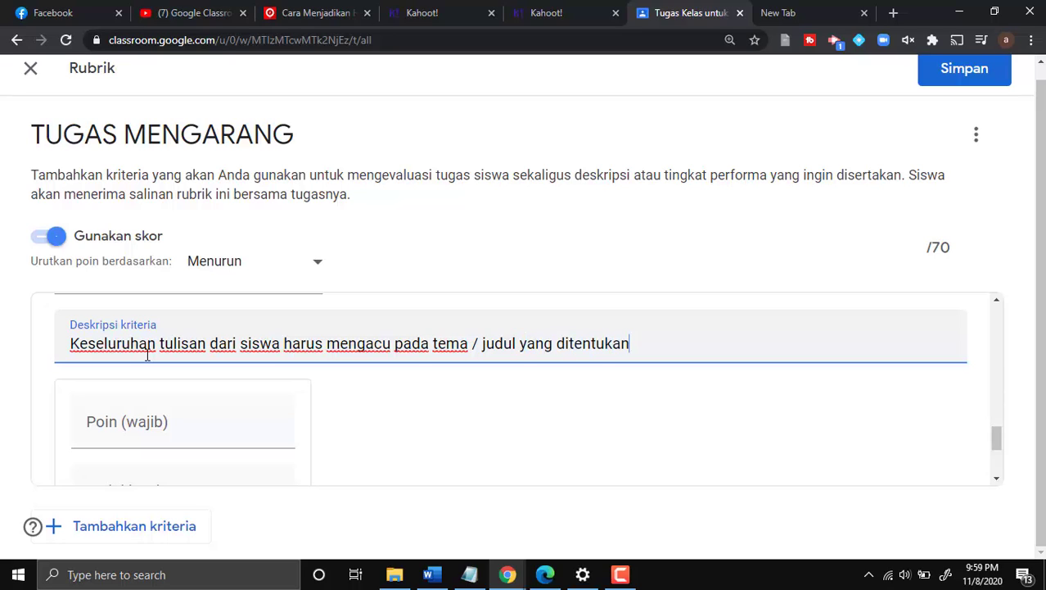
{"action": "type", "text": "."}
{"action": "scroll", "coordinate": [117, 356], "scroll_direction": "down", "scroll_amount": 1}
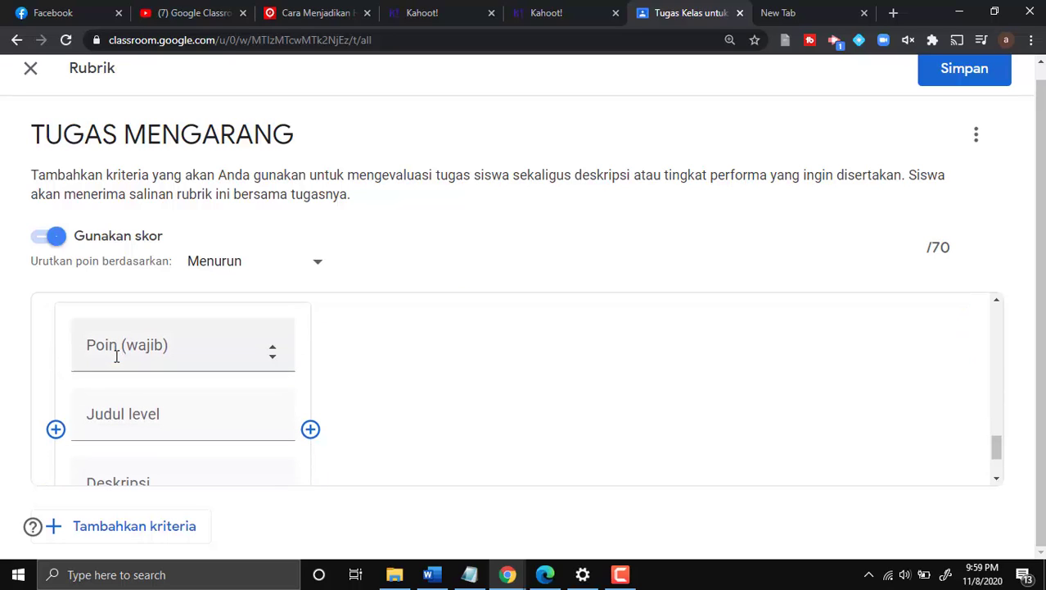
- Give the theme criterion's first level 30 points, title Amat baik and description 70 - 100
{"action": "left_click", "coordinate": [118, 356]}
{"action": "type", "text": "30"}
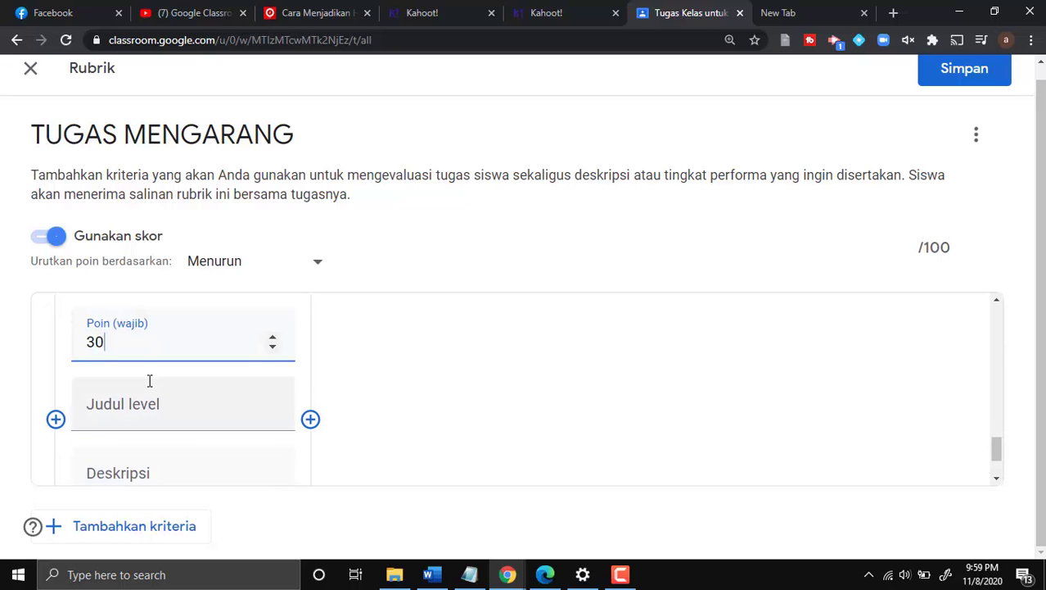
{"action": "scroll", "coordinate": [149, 379], "scroll_direction": "down", "scroll_amount": 1}
{"action": "left_click", "coordinate": [144, 338]}
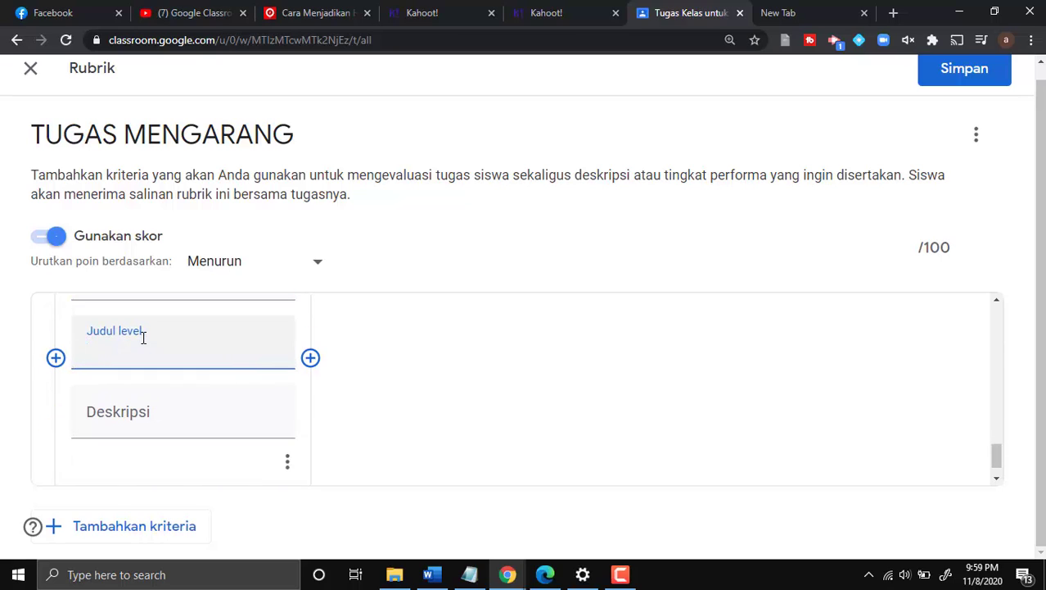
{"action": "type", "text": "Amat baik"}
{"action": "left_click", "coordinate": [146, 419]}
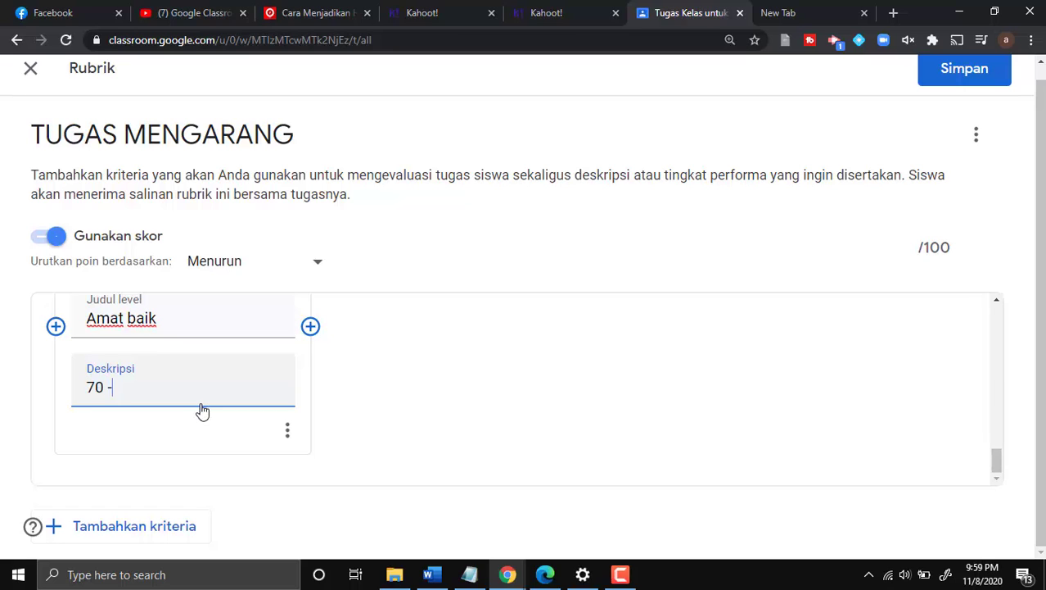
{"action": "type", "text": "70 - 100"}
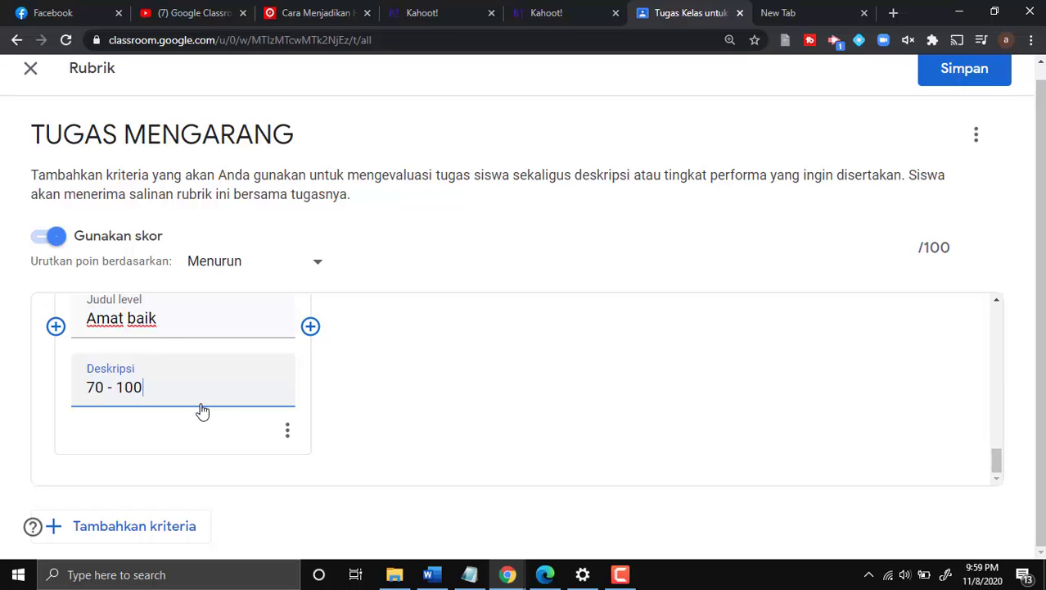
- Add a Baik level worth 20 points, described as 40 - 70
{"action": "left_click", "coordinate": [310, 326]}
{"action": "type", "text": "2"}
{"action": "left_click_drag", "start_coordinate": [370, 348], "coordinate": [327, 344]}
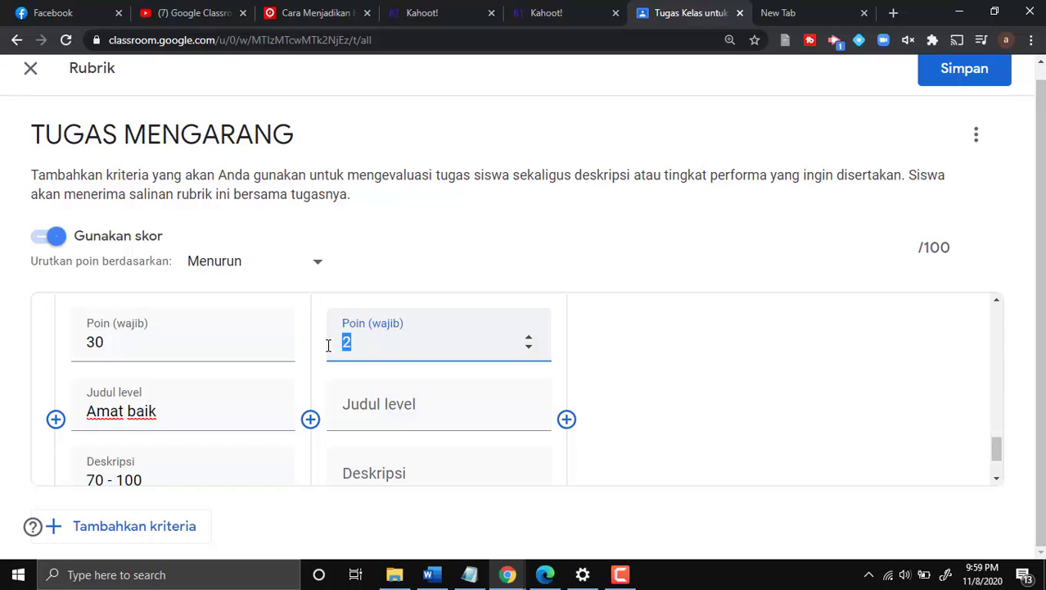
{"action": "type", "text": "20"}
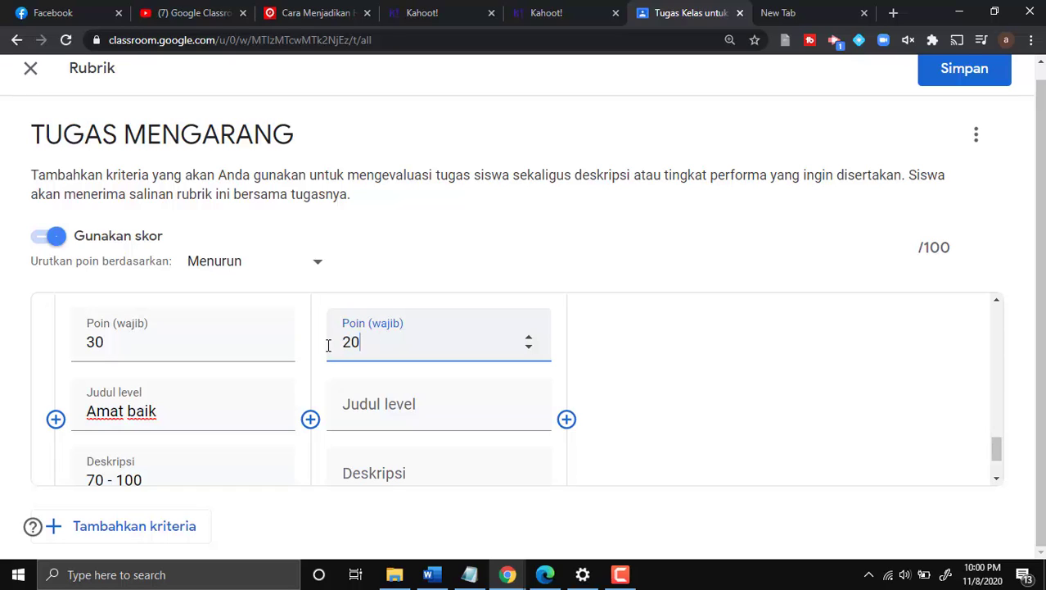
{"action": "left_click", "coordinate": [379, 405]}
{"action": "type", "text": "Baik"}
{"action": "scroll", "coordinate": [380, 407], "scroll_direction": "down", "scroll_amount": 1}
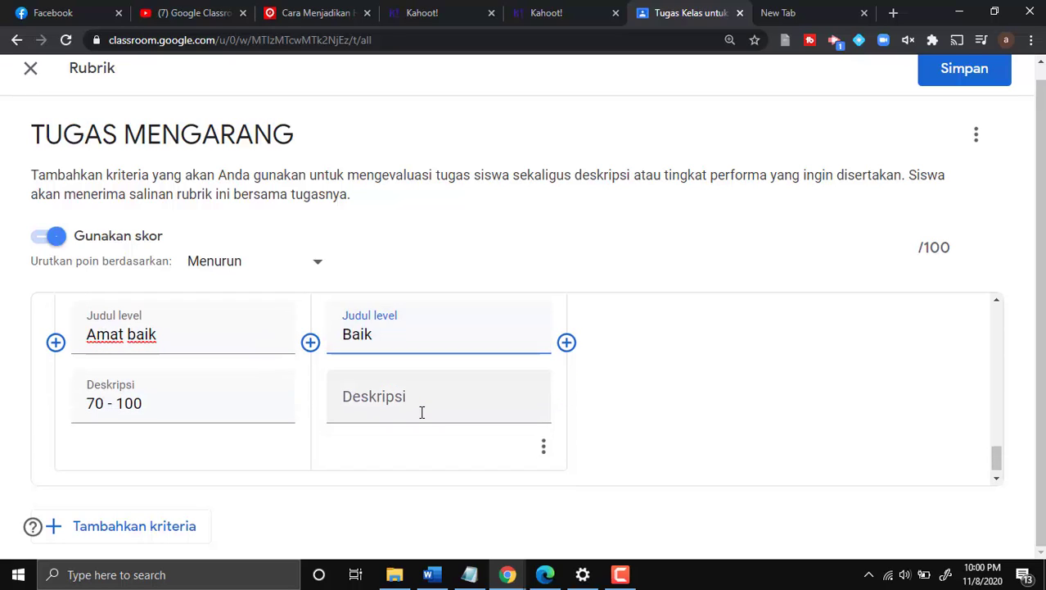
{"action": "left_click", "coordinate": [433, 386]}
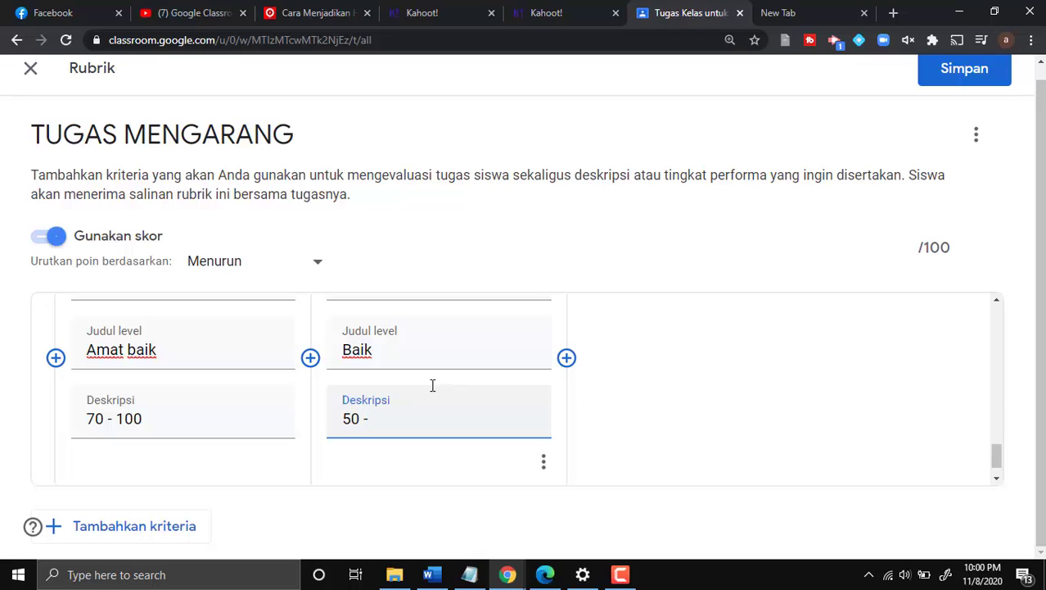
{"action": "type", "text": "50 - 70"}
{"action": "left_click", "coordinate": [351, 418]}
{"action": "key", "text": "BackSpace"}
{"action": "type", "text": "4"}
{"action": "scroll", "coordinate": [524, 393], "scroll_direction": "down", "scroll_amount": 1}
{"action": "scroll", "coordinate": [571, 402], "scroll_direction": "up", "scroll_amount": 2}
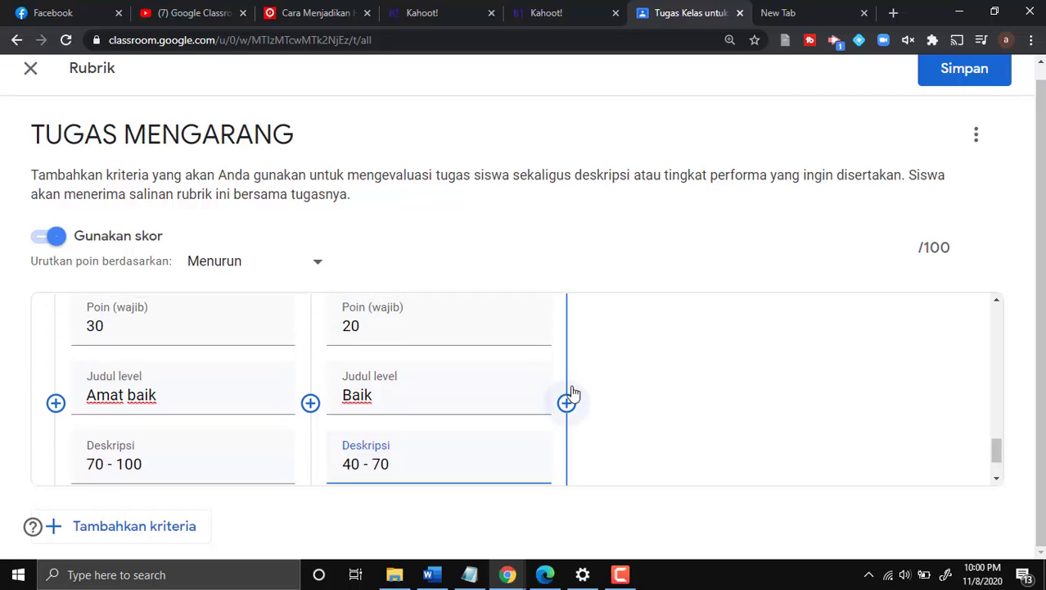
- Add a Kurang level worth 10 points, described as 0 - 40
{"action": "left_click", "coordinate": [566, 403]}
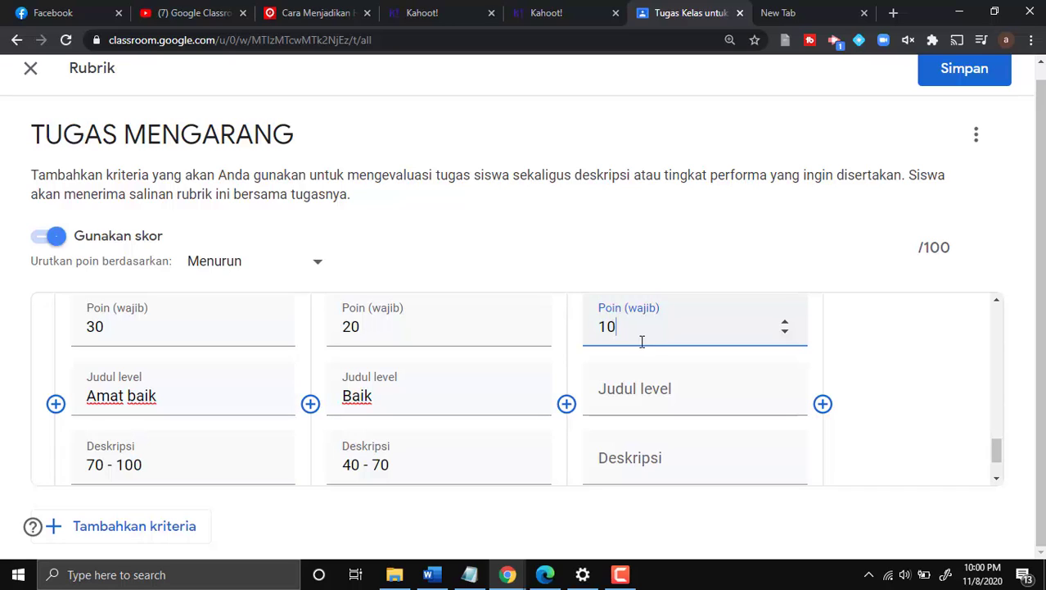
{"action": "left_click", "coordinate": [624, 390]}
{"action": "type", "text": "Kurang"}
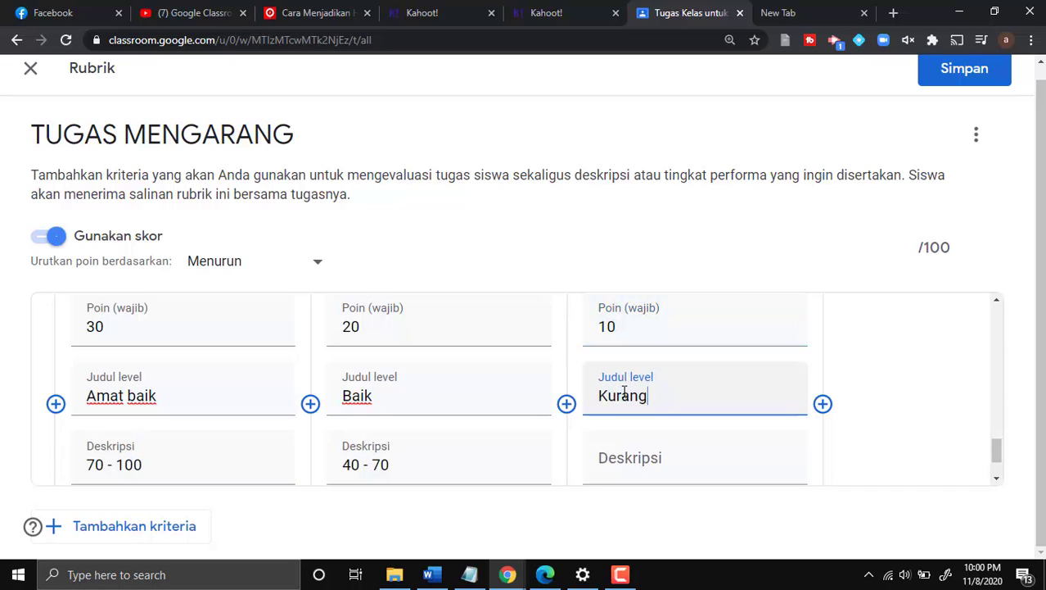
{"action": "left_click", "coordinate": [619, 482]}
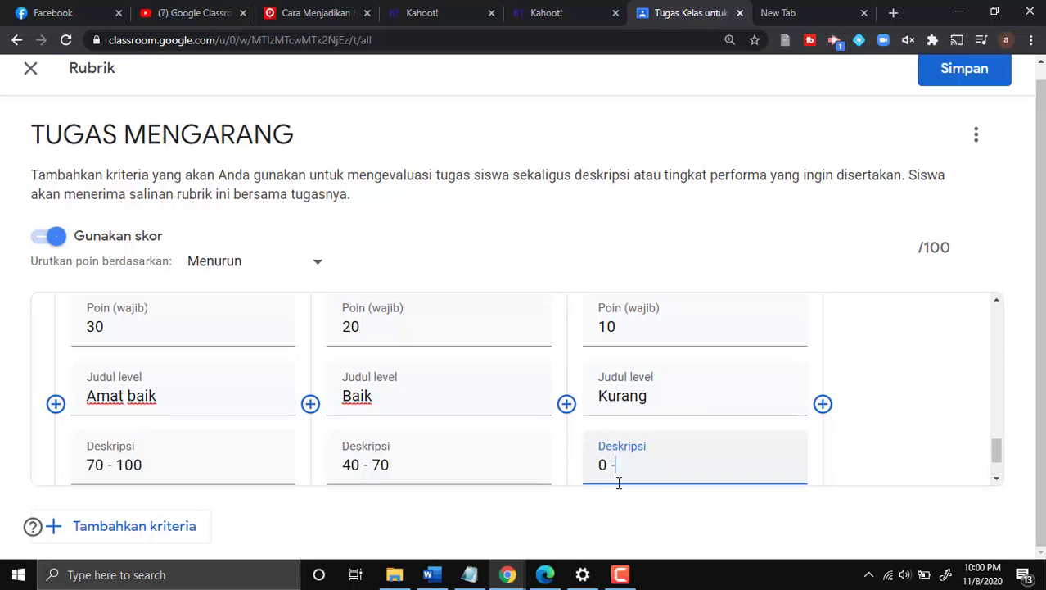
{"action": "type", "text": "0 - 40"}
{"action": "scroll", "coordinate": [594, 472], "scroll_direction": "down", "scroll_amount": 1}
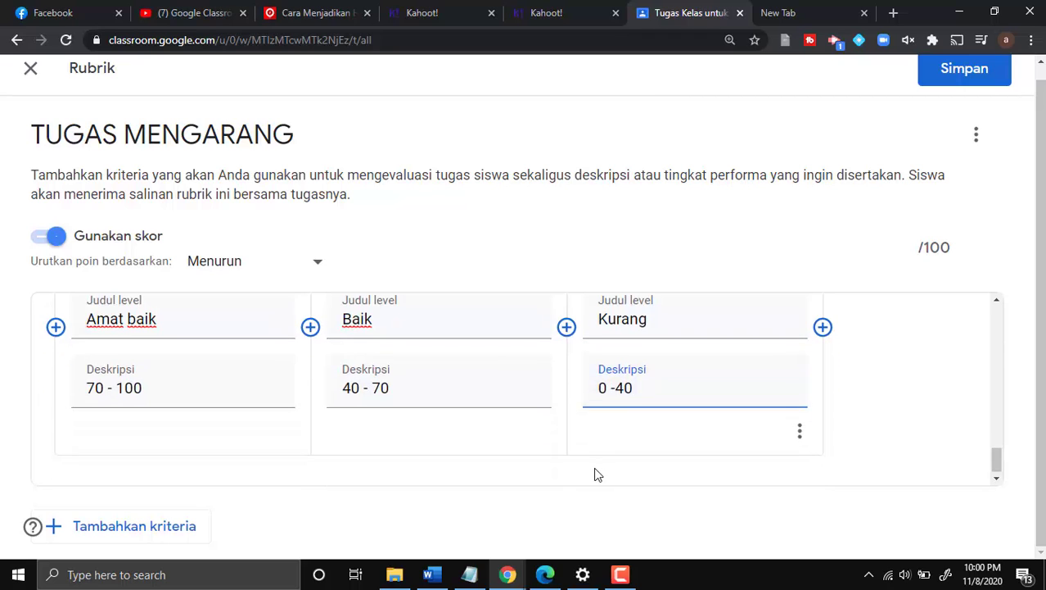
{"action": "scroll", "coordinate": [595, 467], "scroll_direction": "up", "scroll_amount": 2}
{"action": "scroll", "coordinate": [595, 467], "scroll_direction": "up", "scroll_amount": 1}
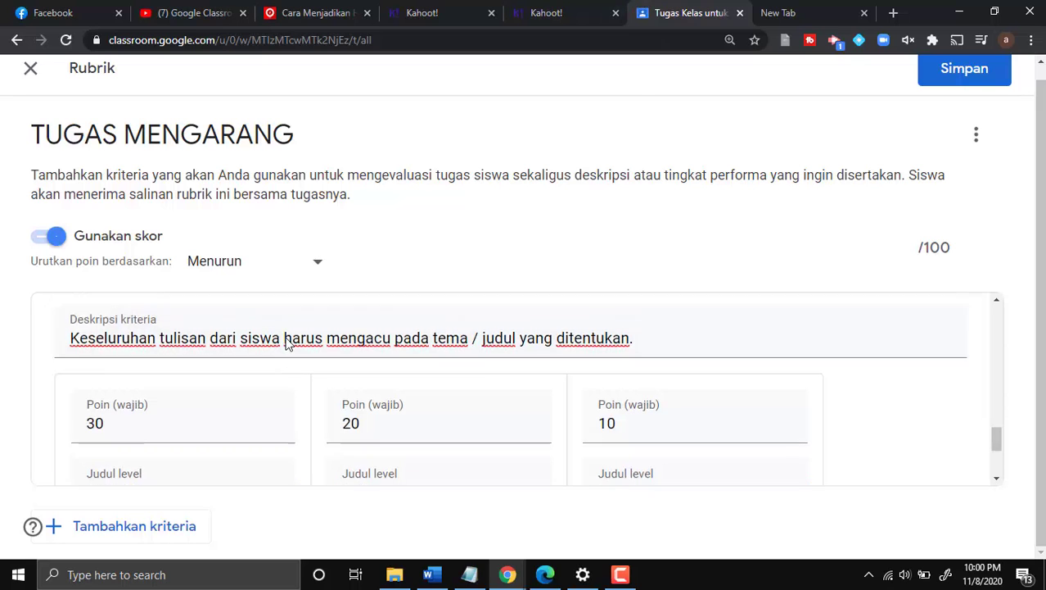
{"action": "scroll", "coordinate": [285, 340], "scroll_direction": "down", "scroll_amount": 3}
{"action": "scroll", "coordinate": [286, 337], "scroll_direction": "up", "scroll_amount": 3}
{"action": "scroll", "coordinate": [288, 341], "scroll_direction": "down", "scroll_amount": 3}
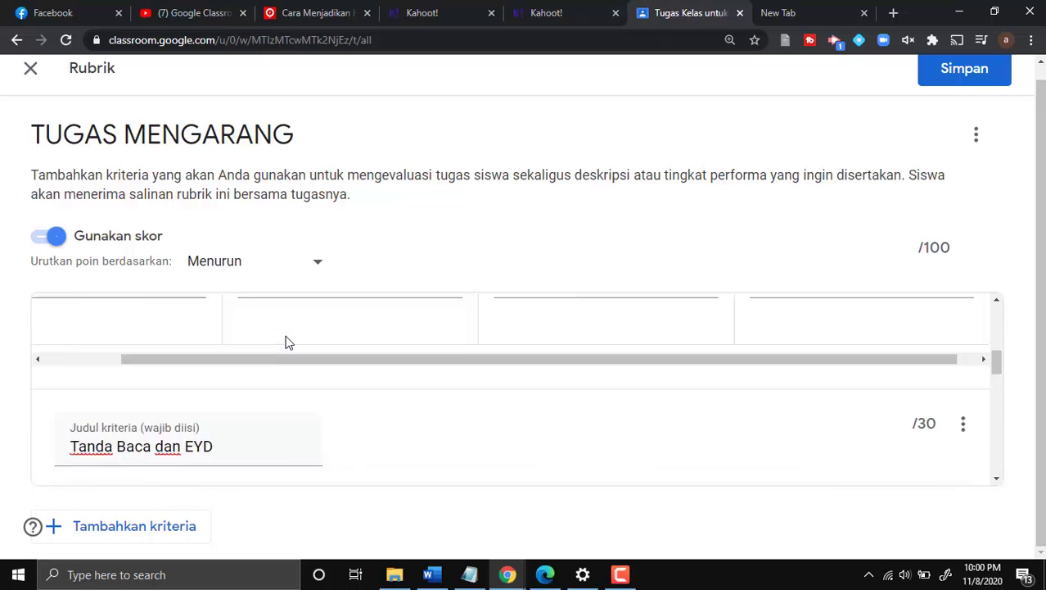
{"action": "scroll", "coordinate": [288, 341], "scroll_direction": "up", "scroll_amount": 1}
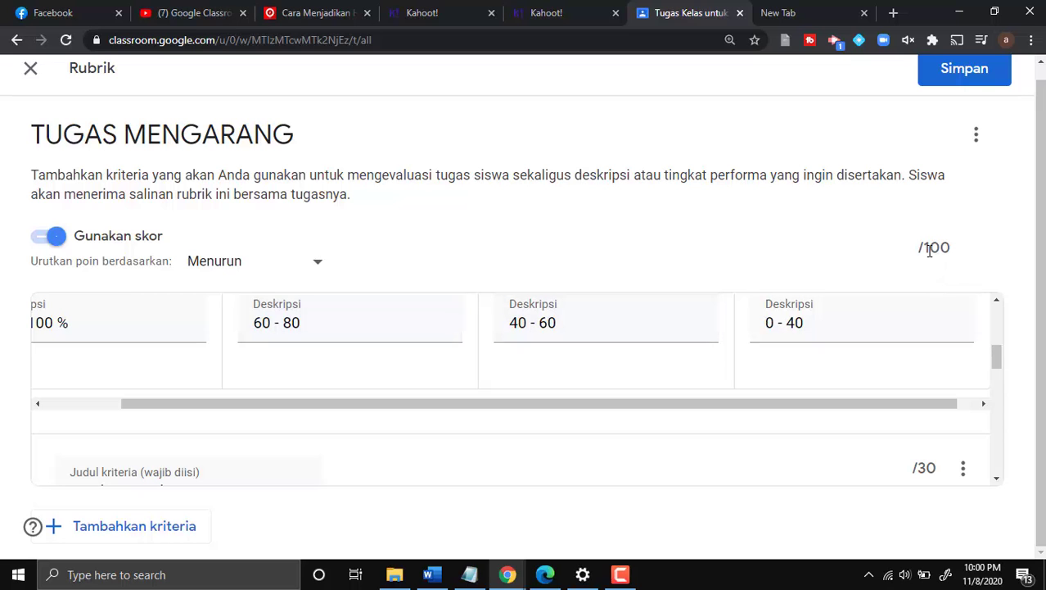
- Save the 100-point rubric and assign TUGAS MENGARANG to class XII IPS 4
{"action": "left_click", "coordinate": [986, 77]}
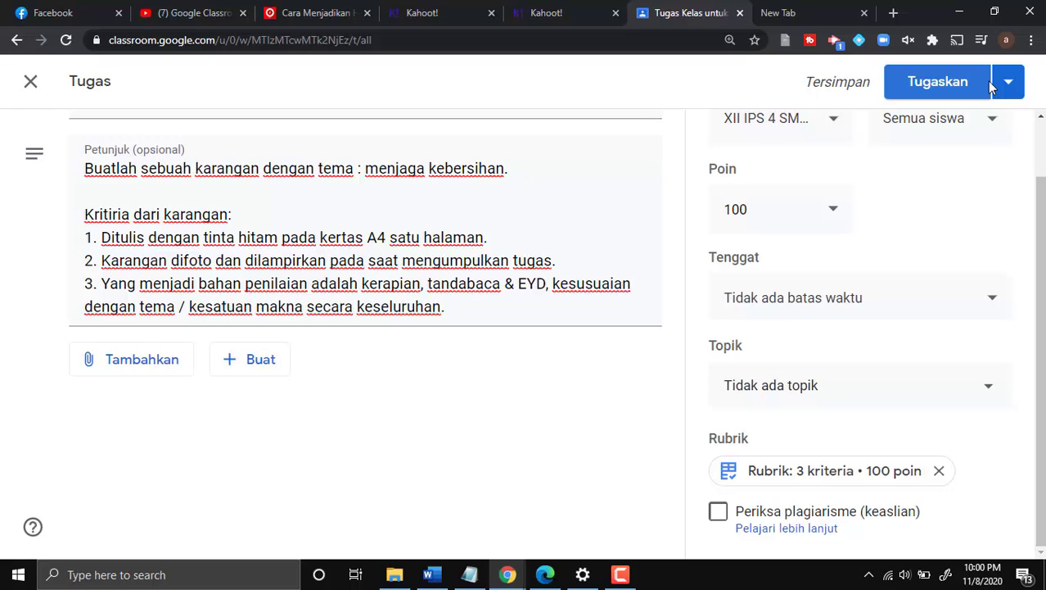
{"action": "scroll", "coordinate": [911, 240], "scroll_direction": "up", "scroll_amount": 2}
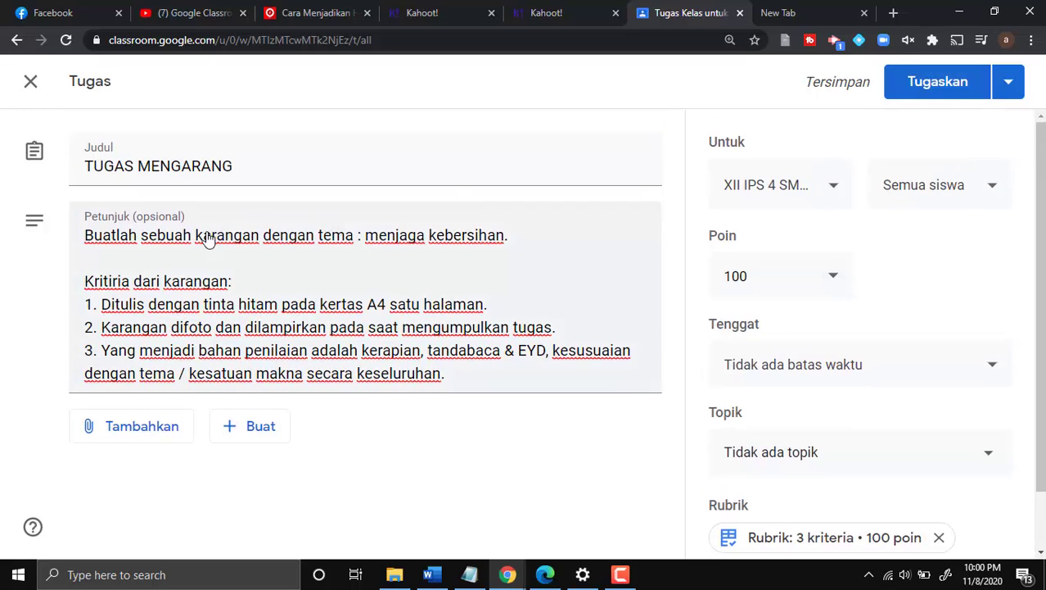
{"action": "left_click", "coordinate": [941, 89]}
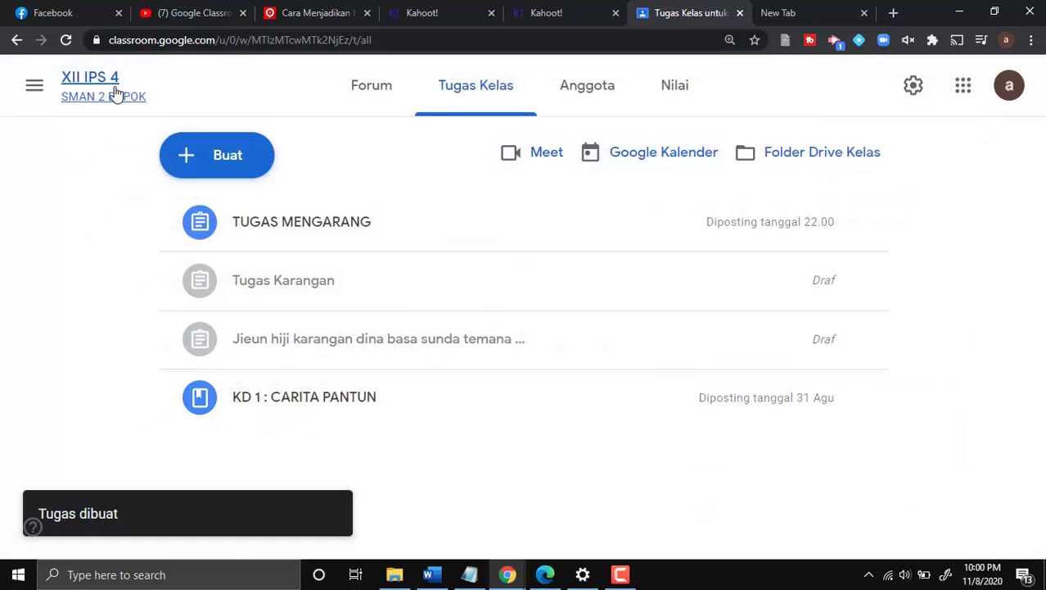
- Look through the class's Anggota and Tugas Kelas pages
{"action": "left_click", "coordinate": [583, 87]}
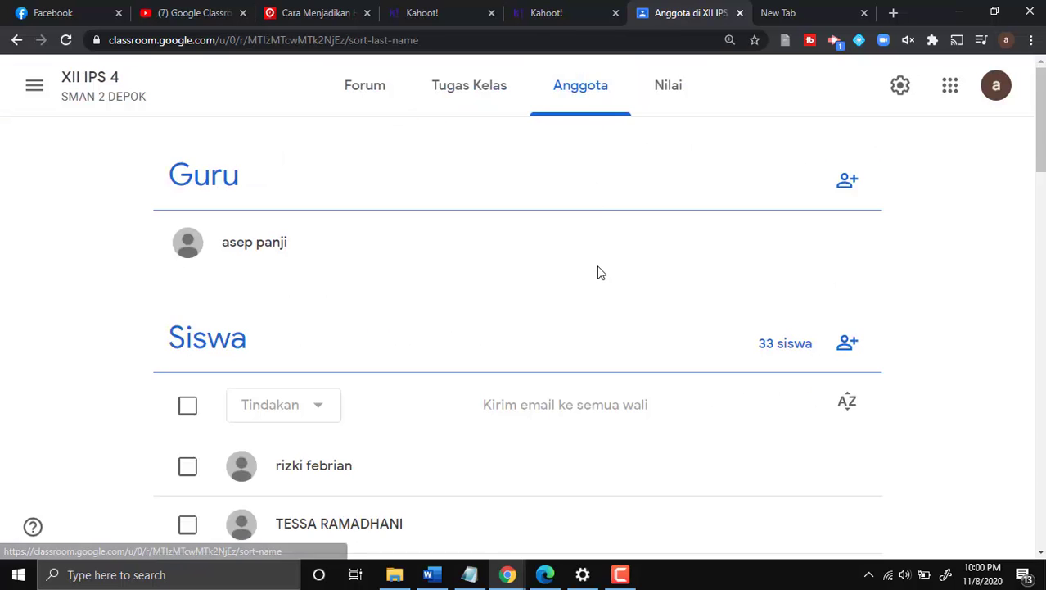
{"action": "scroll", "coordinate": [597, 273], "scroll_direction": "down", "scroll_amount": 5}
{"action": "scroll", "coordinate": [597, 276], "scroll_direction": "down", "scroll_amount": 5}
{"action": "scroll", "coordinate": [596, 276], "scroll_direction": "up", "scroll_amount": 10}
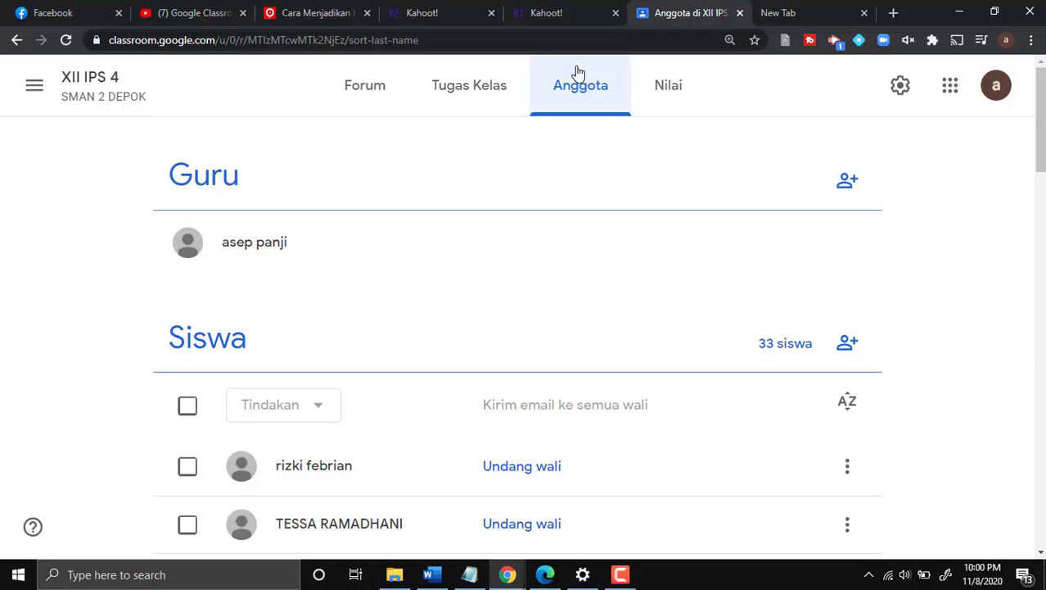
{"action": "left_click", "coordinate": [462, 87]}
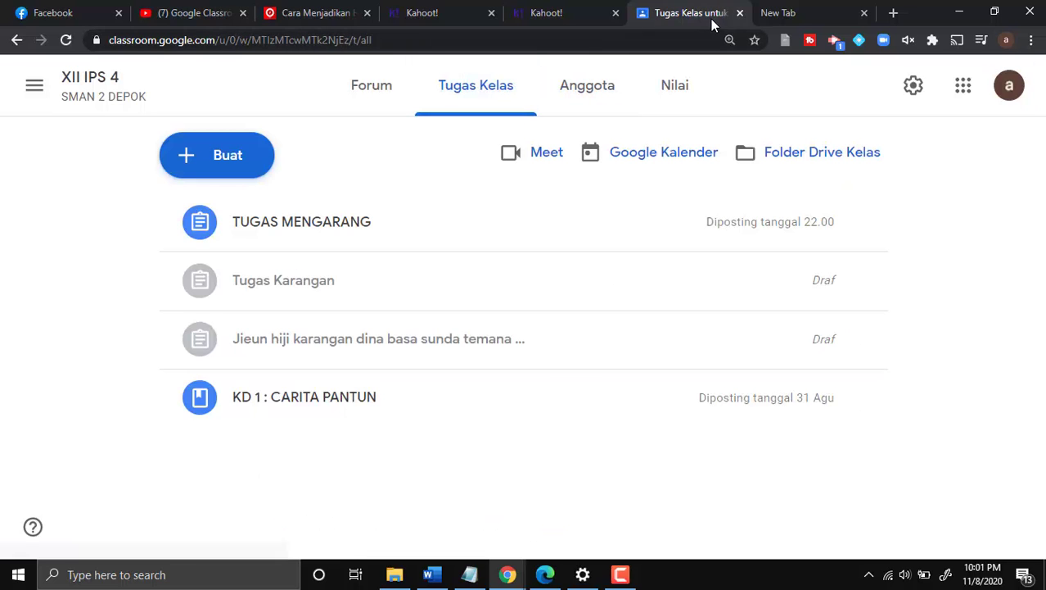
{"action": "left_click", "coordinate": [563, 103]}
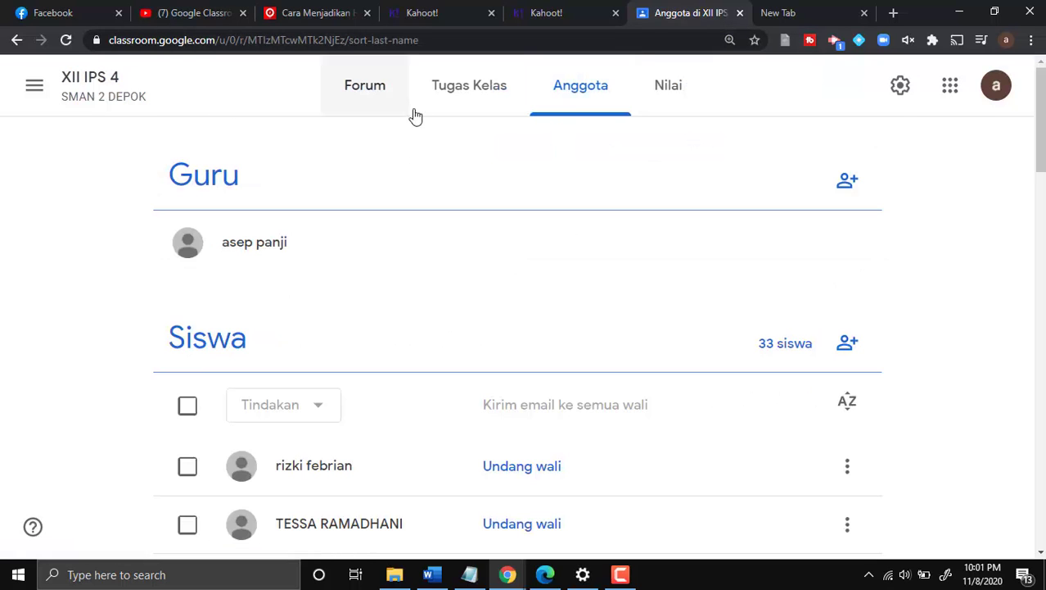
- Go to the XII IPS 4 stream, enlarge and select the class code, then close it
{"action": "left_click", "coordinate": [362, 84]}
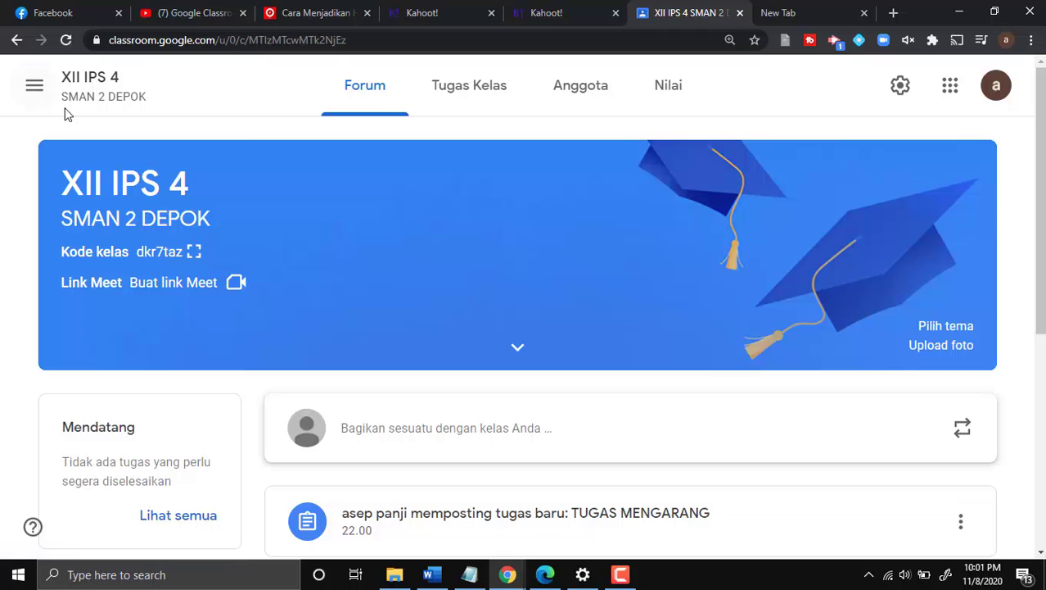
{"action": "left_click", "coordinate": [191, 253]}
{"action": "left_click_drag", "start_coordinate": [701, 304], "coordinate": [346, 303]}
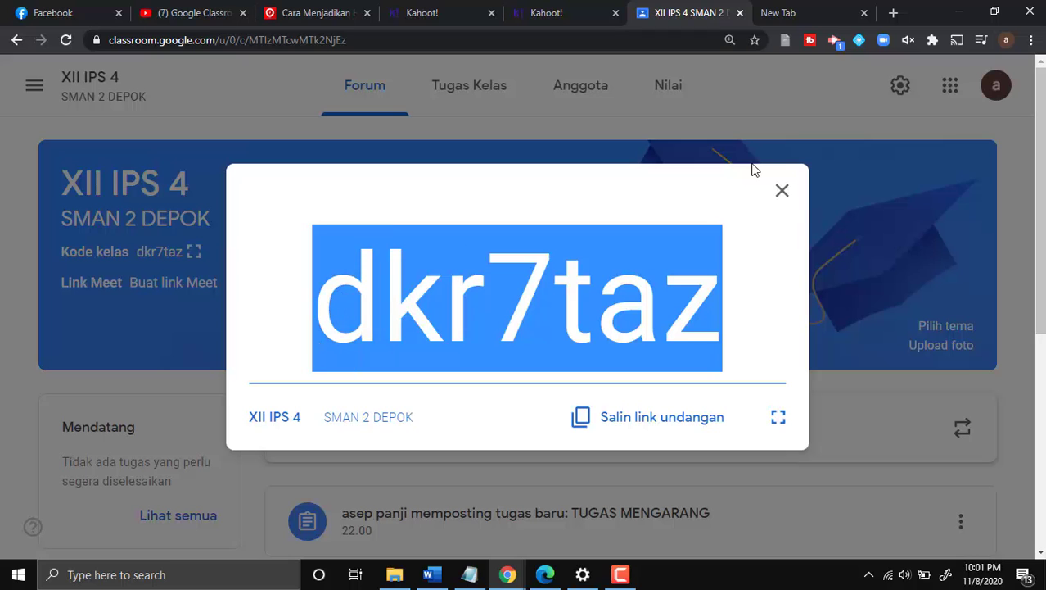
{"action": "left_click", "coordinate": [5, 135]}
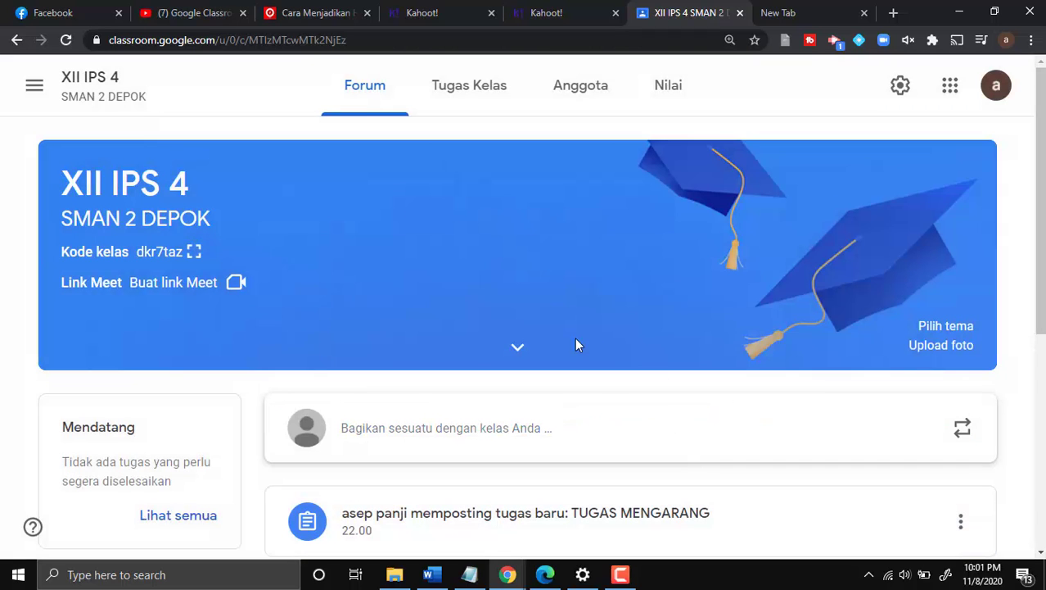
- Load Google Classroom in Edge and choose to add another Google account
{"action": "left_click", "coordinate": [557, 576]}
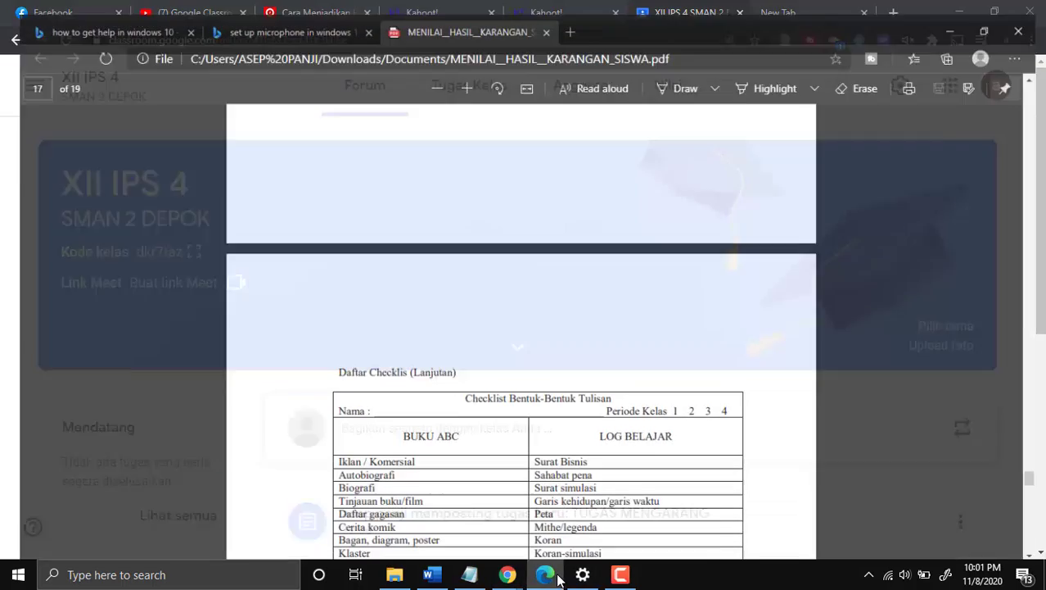
{"action": "left_click", "coordinate": [237, 39]}
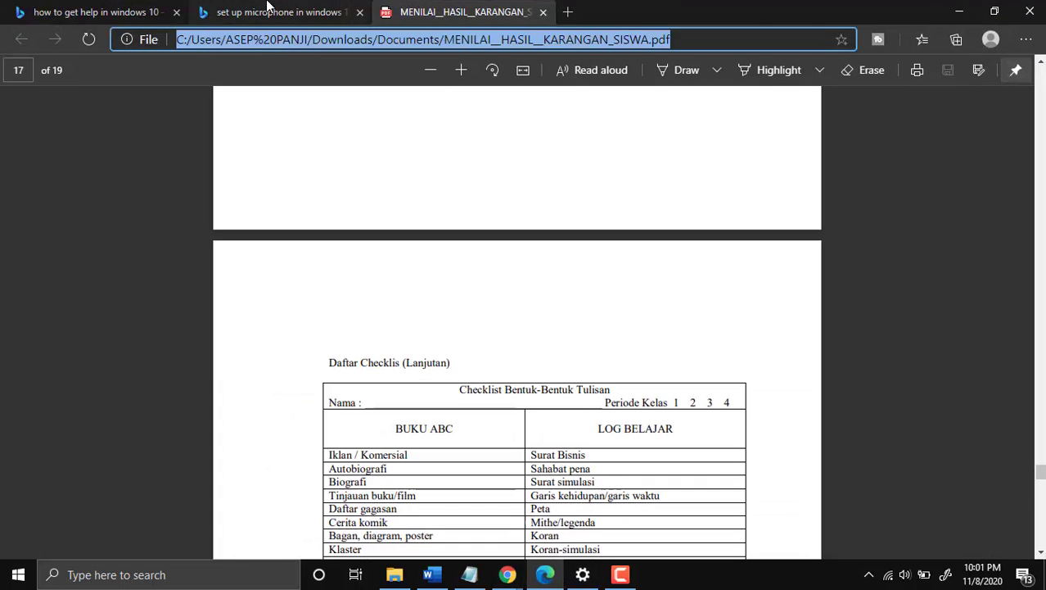
{"action": "type", "text": "goo"}
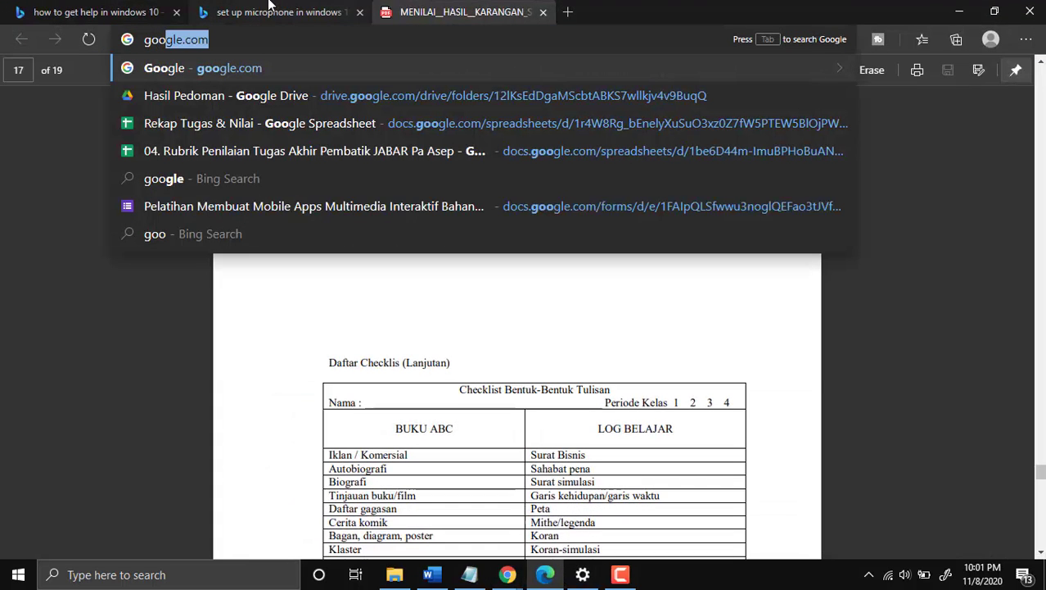
{"action": "key", "text": "BackSpace"}
{"action": "key", "text": "BackSpace"}
{"action": "key", "text": "BackSpace"}
{"action": "key", "text": "BackSpace"}
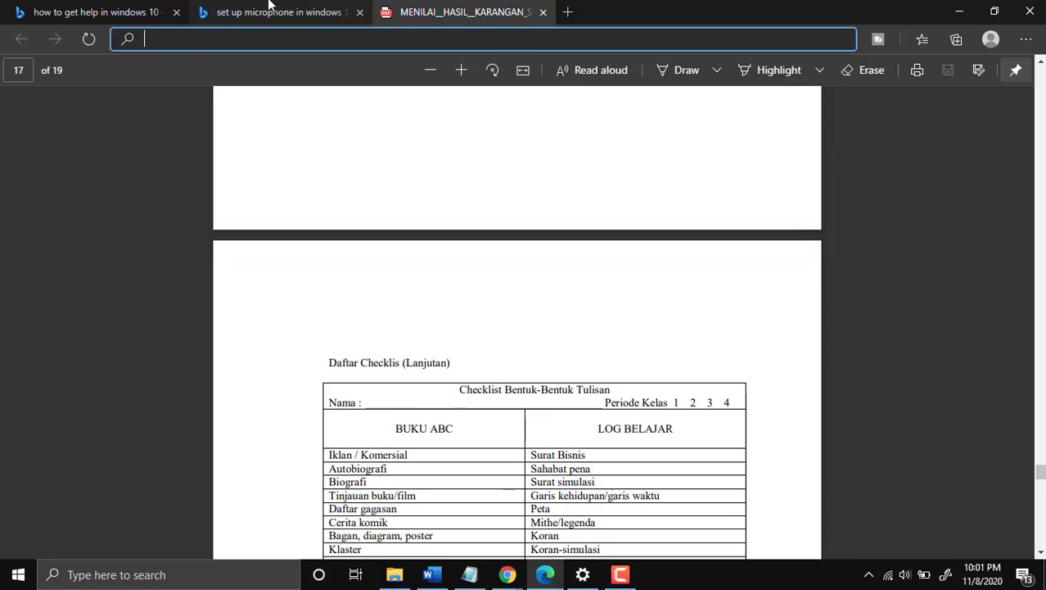
{"action": "type", "text": "classroom.google.com/u/1/h"}
{"action": "key", "text": "Return"}
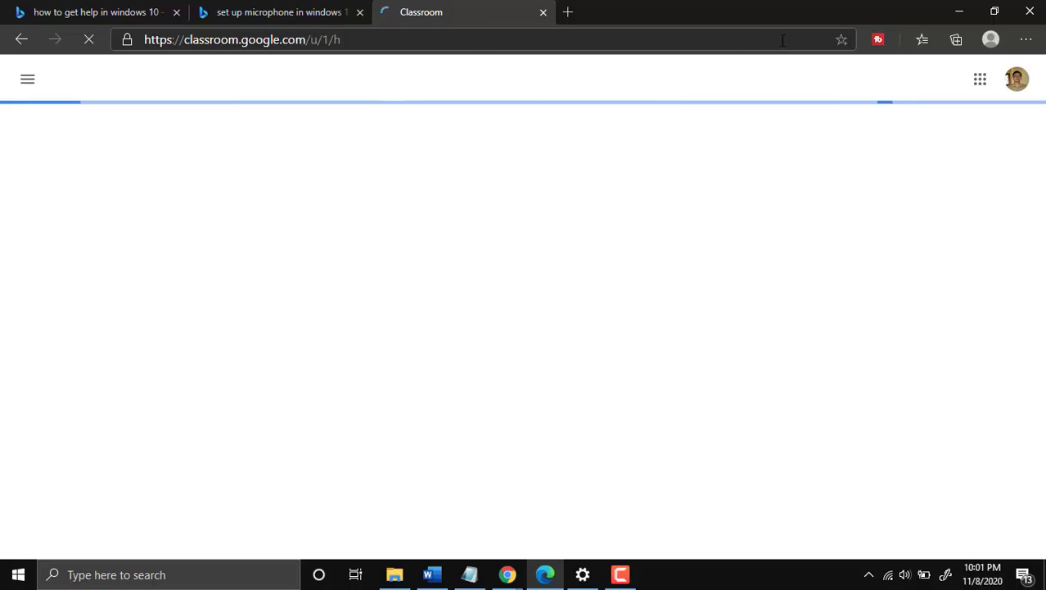
{"action": "left_click", "coordinate": [1019, 90]}
{"action": "scroll", "coordinate": [918, 430], "scroll_direction": "down", "scroll_amount": 2}
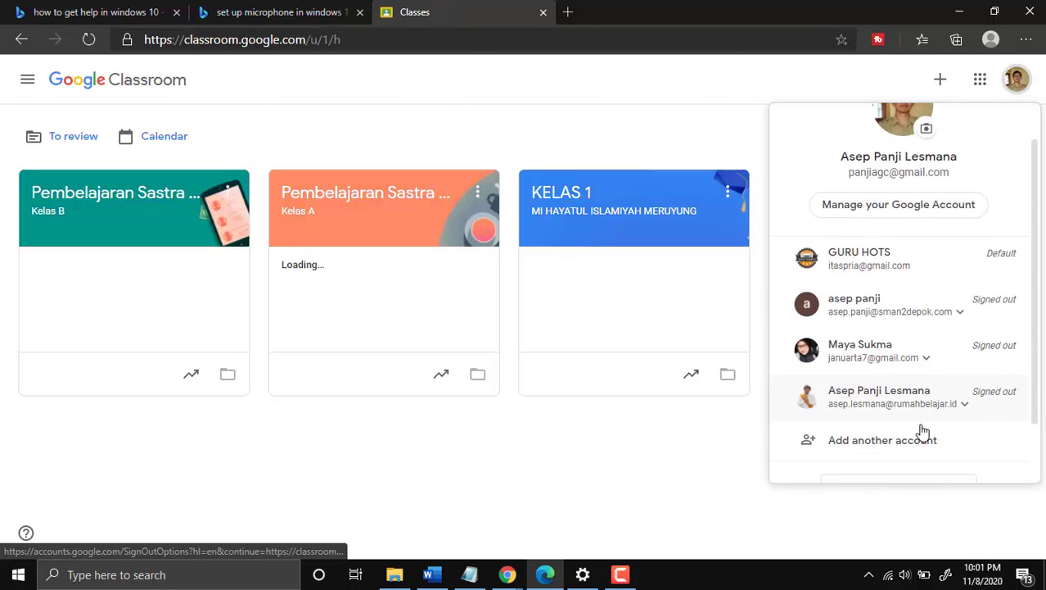
{"action": "left_click", "coordinate": [907, 368]}
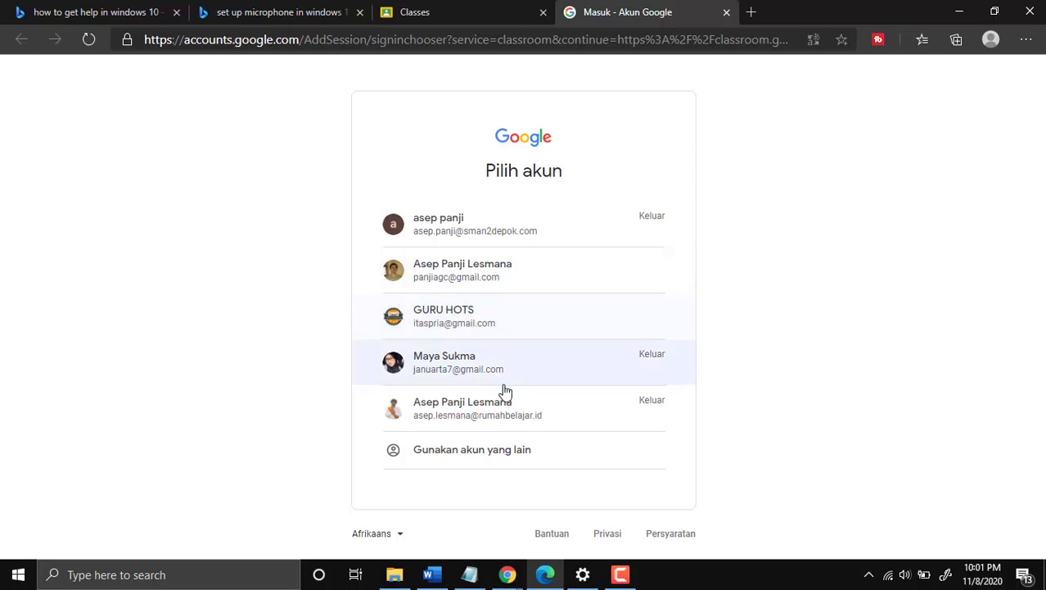
- Sign in with the student's school e-mail and password, letting Edge save the password
{"action": "left_click", "coordinate": [472, 463]}
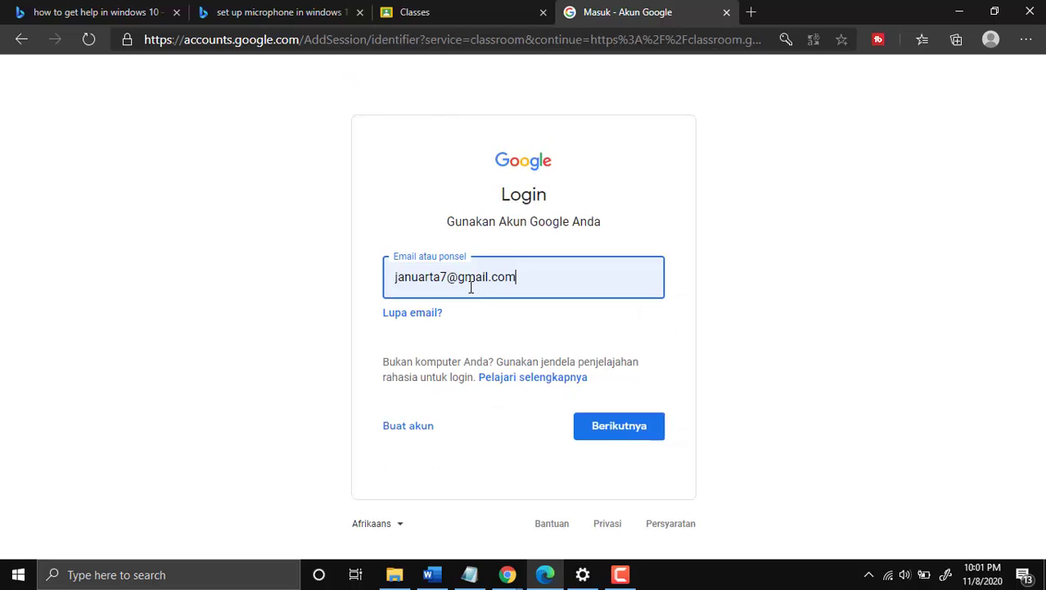
{"action": "left_click_drag", "start_coordinate": [523, 283], "coordinate": [380, 294]}
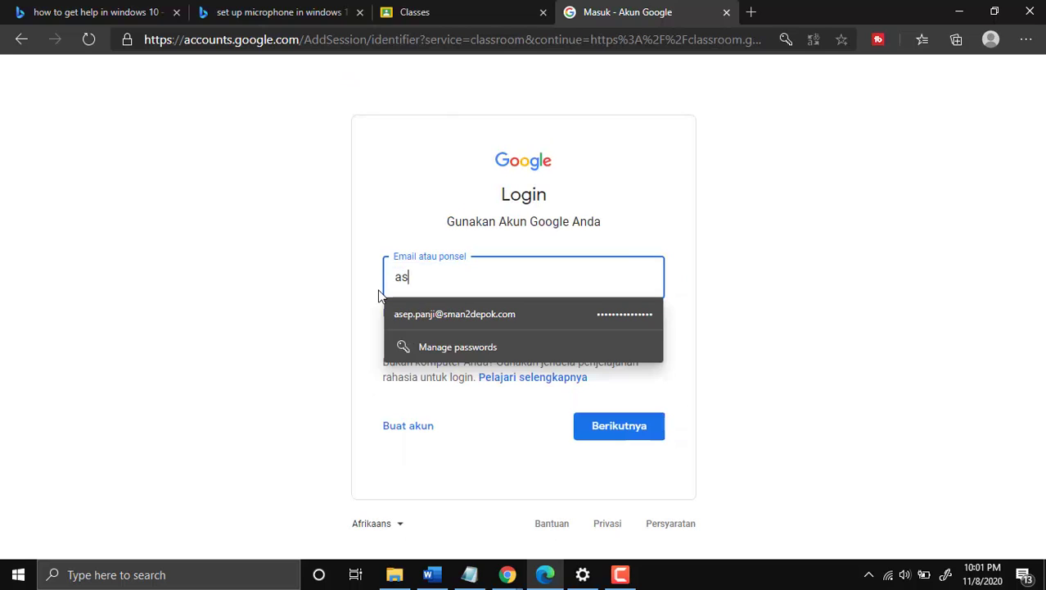
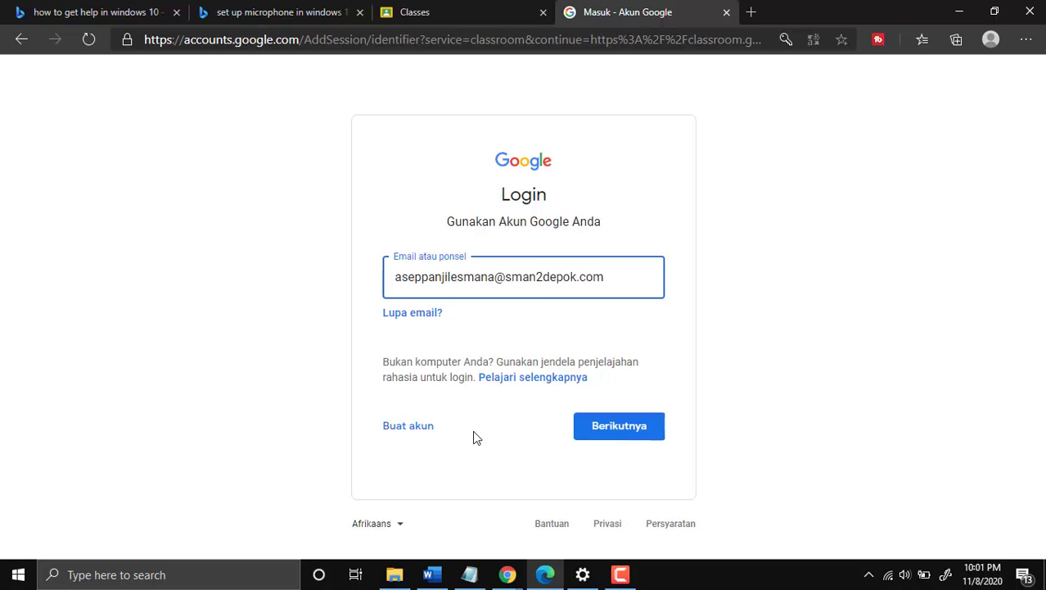
{"action": "left_click", "coordinate": [629, 429]}
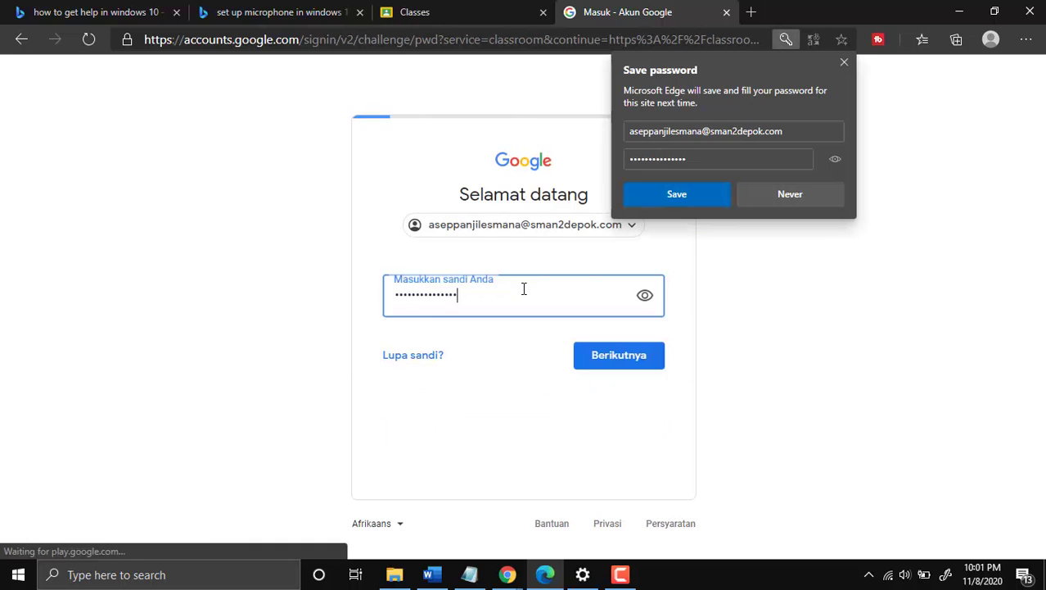
{"action": "left_click", "coordinate": [645, 296]}
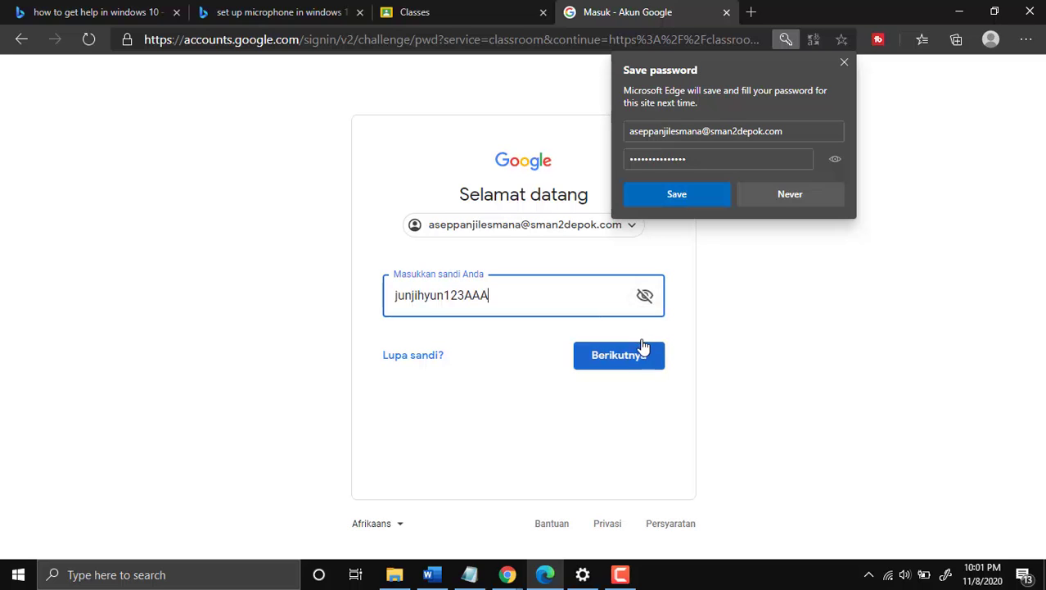
{"action": "left_click", "coordinate": [642, 350]}
{"action": "left_click", "coordinate": [677, 194]}
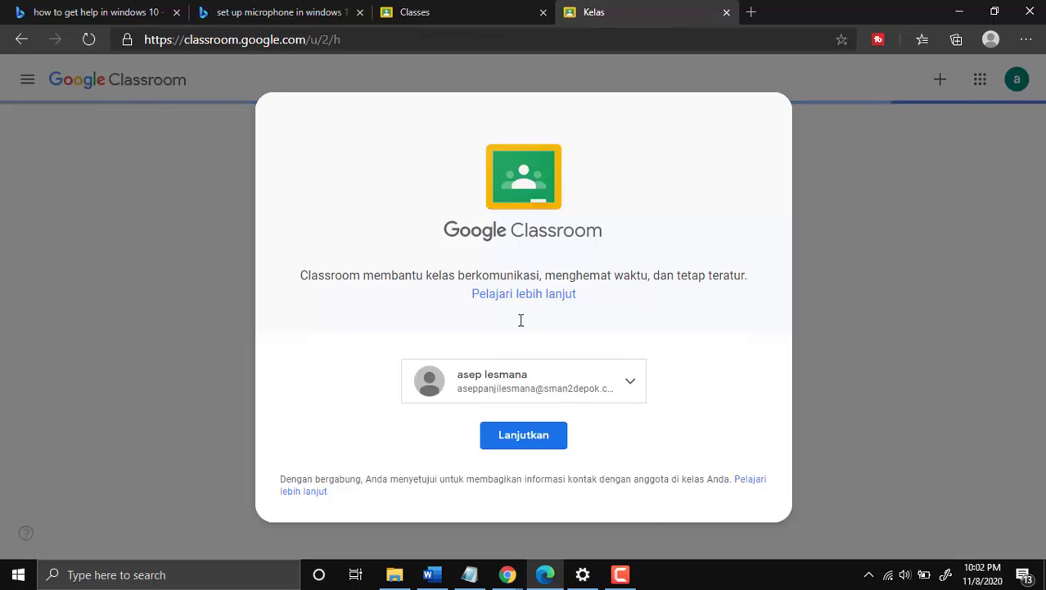
- Continue as a student and join class XII IPS 4 by entering its class code
{"action": "left_click", "coordinate": [559, 441]}
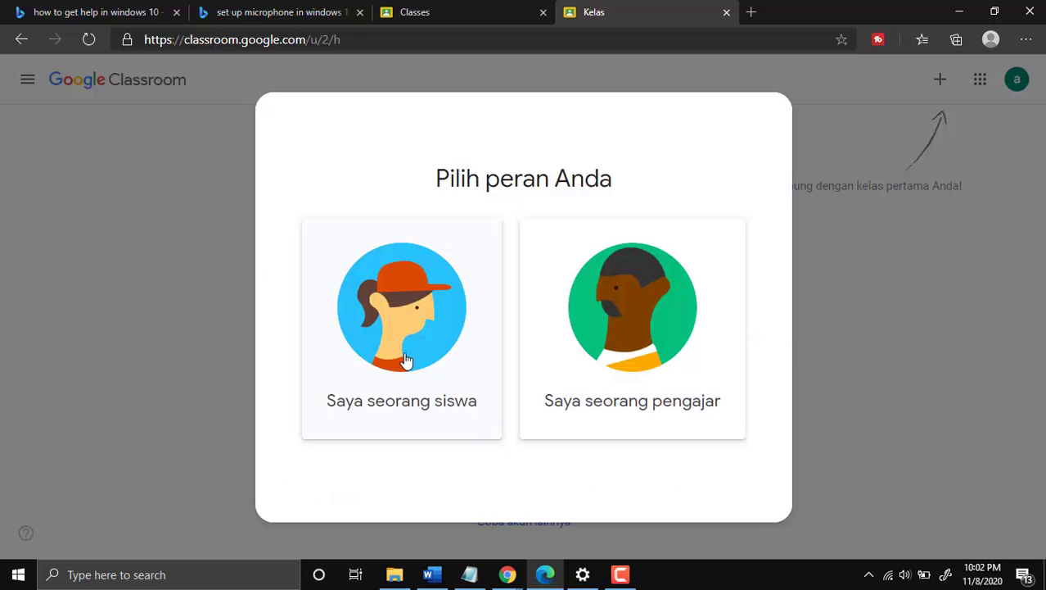
{"action": "left_click", "coordinate": [406, 360]}
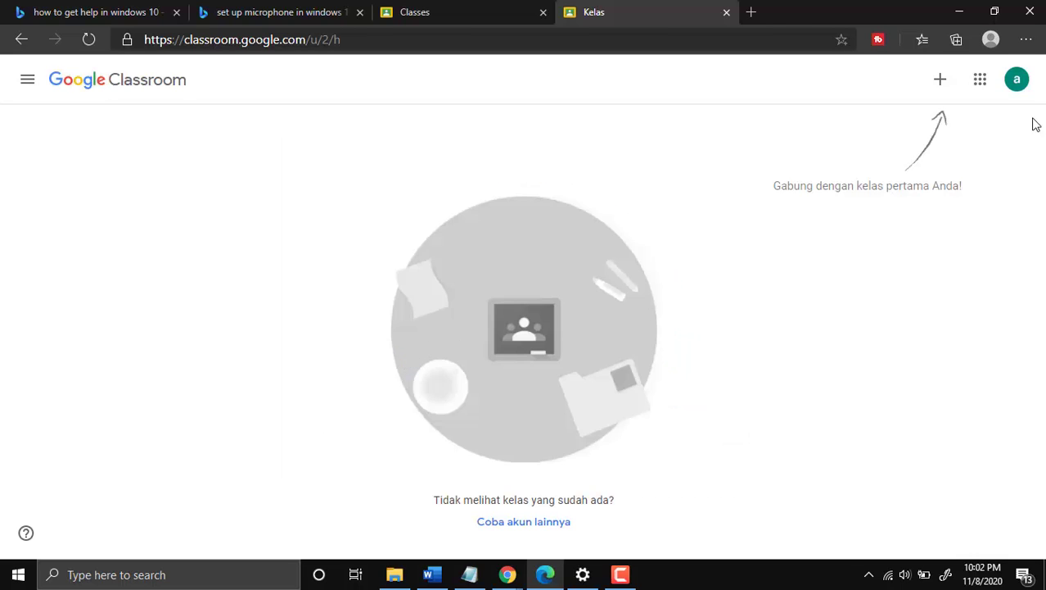
{"action": "left_click", "coordinate": [940, 79]}
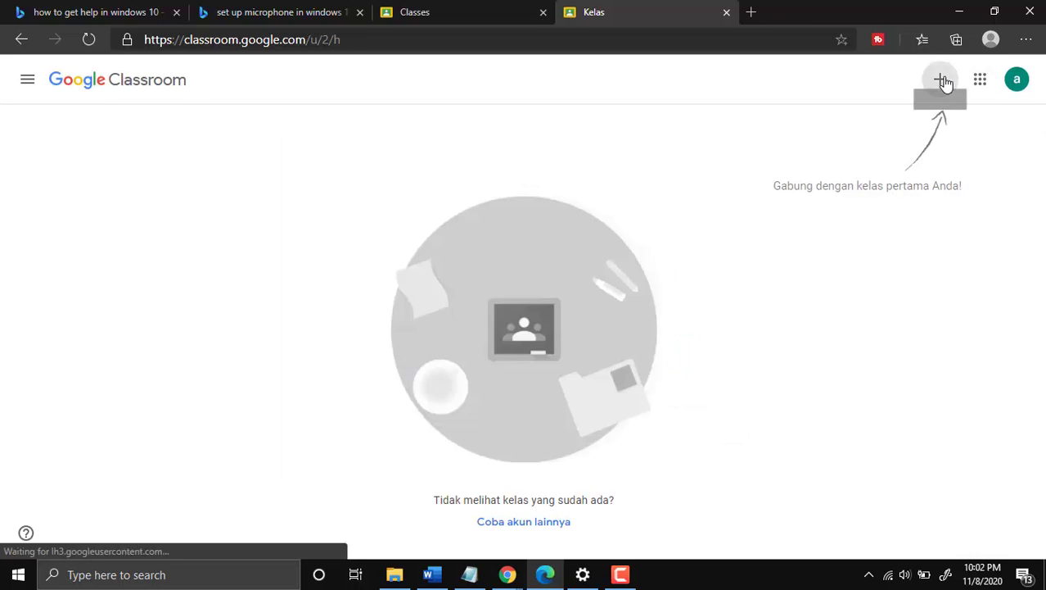
{"action": "left_click", "coordinate": [466, 303]}
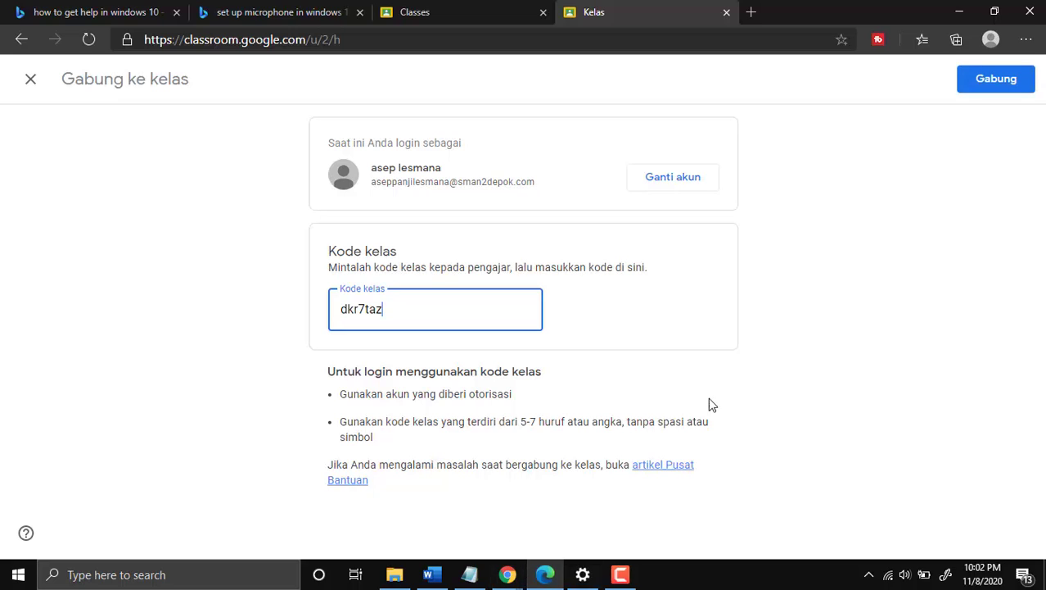
{"action": "left_click", "coordinate": [1018, 89]}
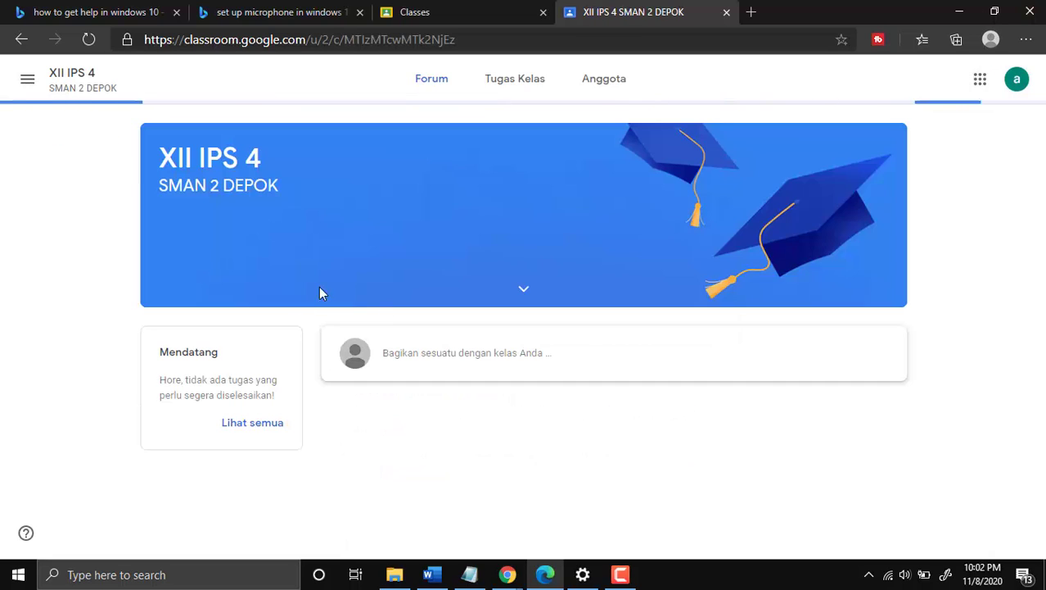
- Open the TUGAS MENGARANG assignment page from Tugas Kelas and dismiss the tip
{"action": "left_click", "coordinate": [488, 96]}
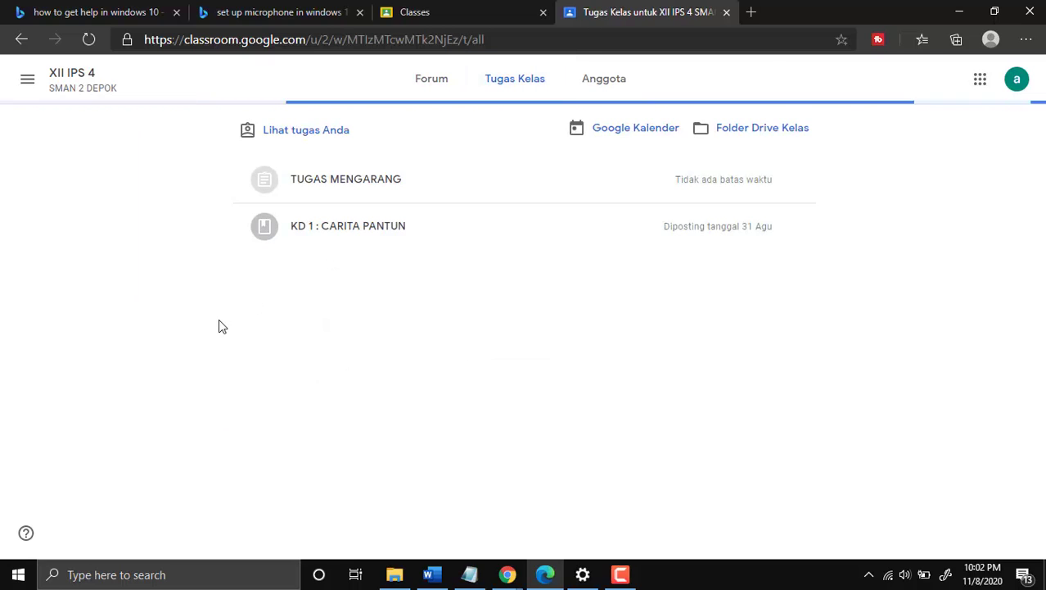
{"action": "left_click", "coordinate": [377, 187]}
{"action": "left_click", "coordinate": [283, 423]}
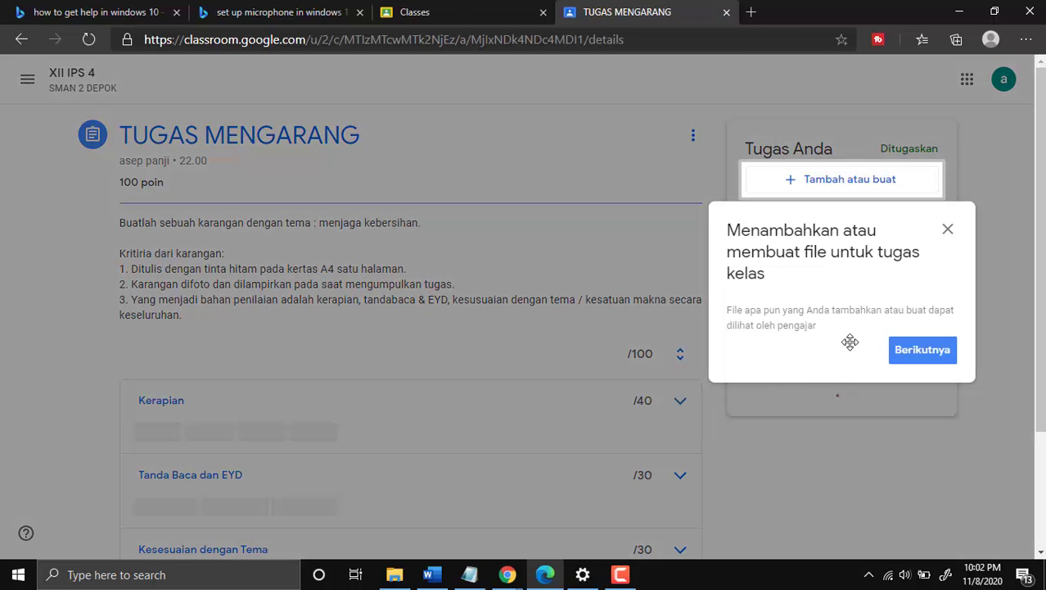
{"action": "left_click", "coordinate": [948, 232]}
{"action": "scroll", "coordinate": [655, 373], "scroll_direction": "down", "scroll_amount": 1}
{"action": "scroll", "coordinate": [655, 373], "scroll_direction": "up", "scroll_amount": 1}
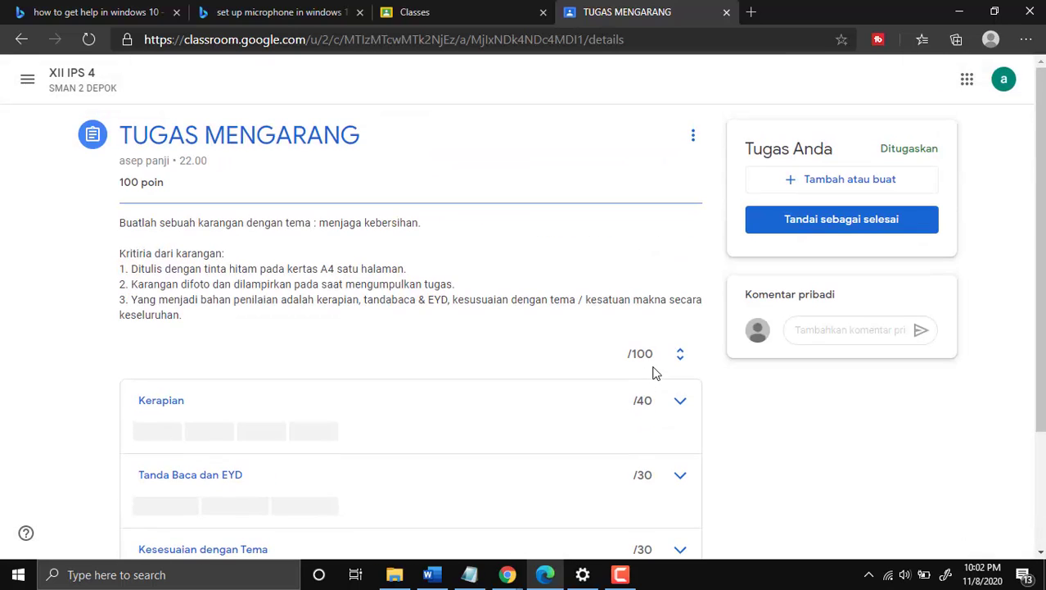
{"action": "scroll", "coordinate": [498, 297], "scroll_direction": "down", "scroll_amount": 1}
{"action": "scroll", "coordinate": [510, 300], "scroll_direction": "up", "scroll_amount": 1}
{"action": "scroll", "coordinate": [434, 372], "scroll_direction": "down", "scroll_amount": 3}
{"action": "scroll", "coordinate": [412, 379], "scroll_direction": "up", "scroll_amount": 3}
- Attach a file from the computer, browsing Downloads > Documents to pick the PDF essay
{"action": "left_click", "coordinate": [811, 181]}
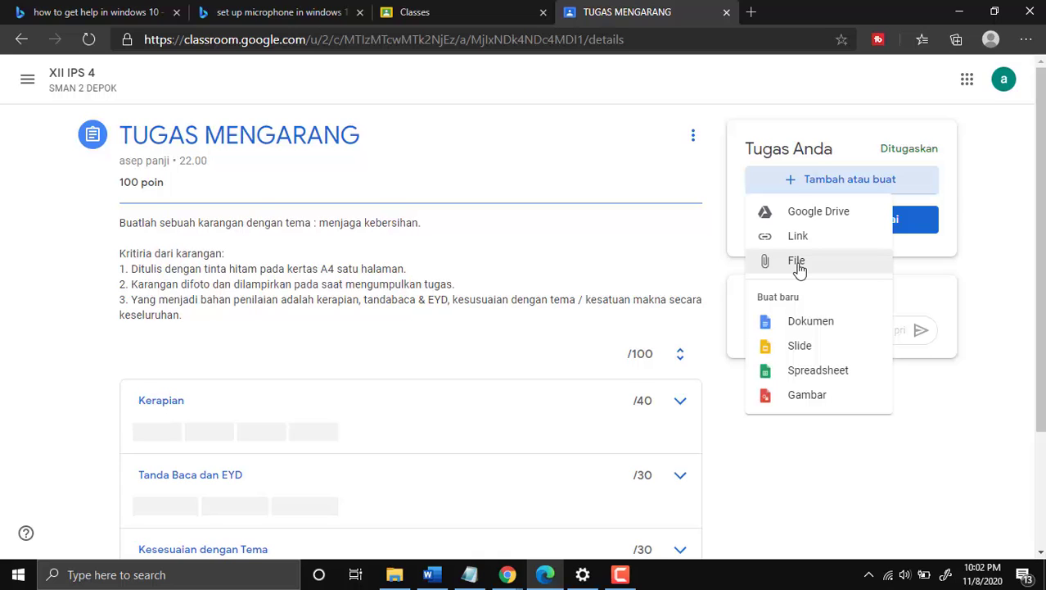
{"action": "left_click", "coordinate": [797, 264]}
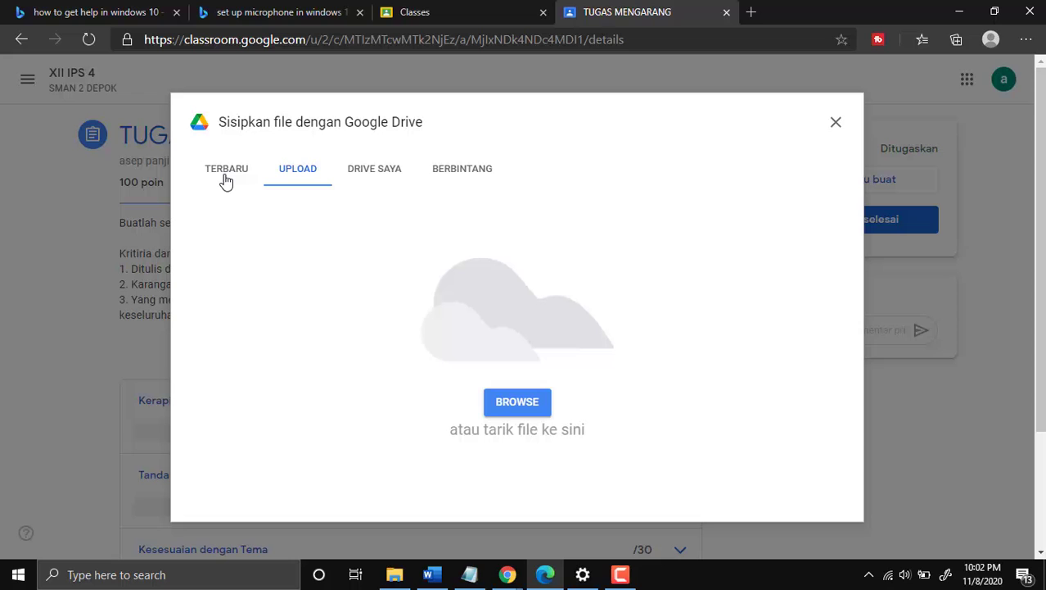
{"action": "left_click", "coordinate": [547, 401]}
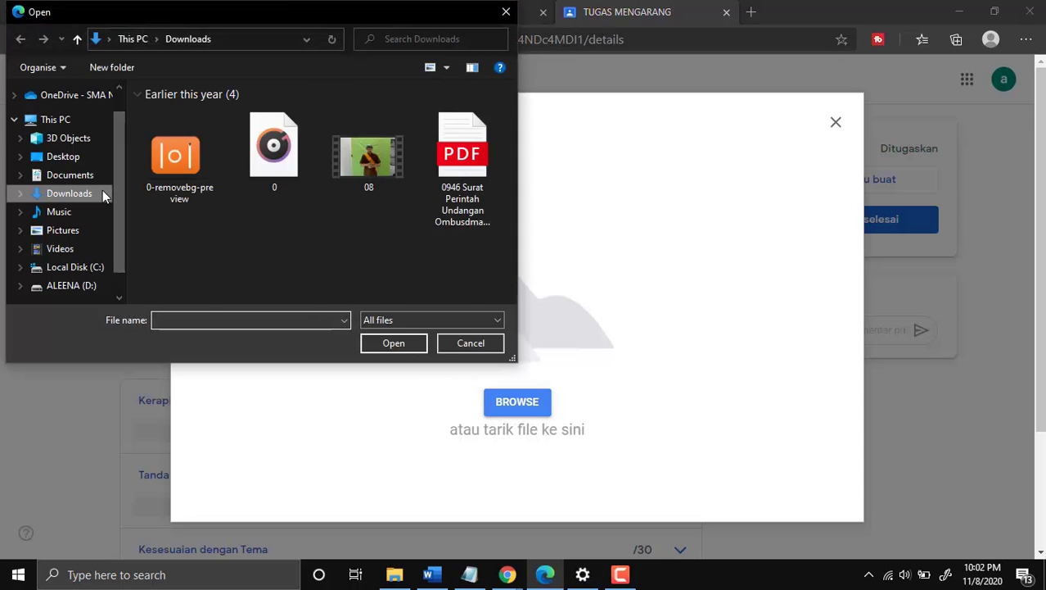
{"action": "scroll", "coordinate": [250, 230], "scroll_direction": "down", "scroll_amount": 3}
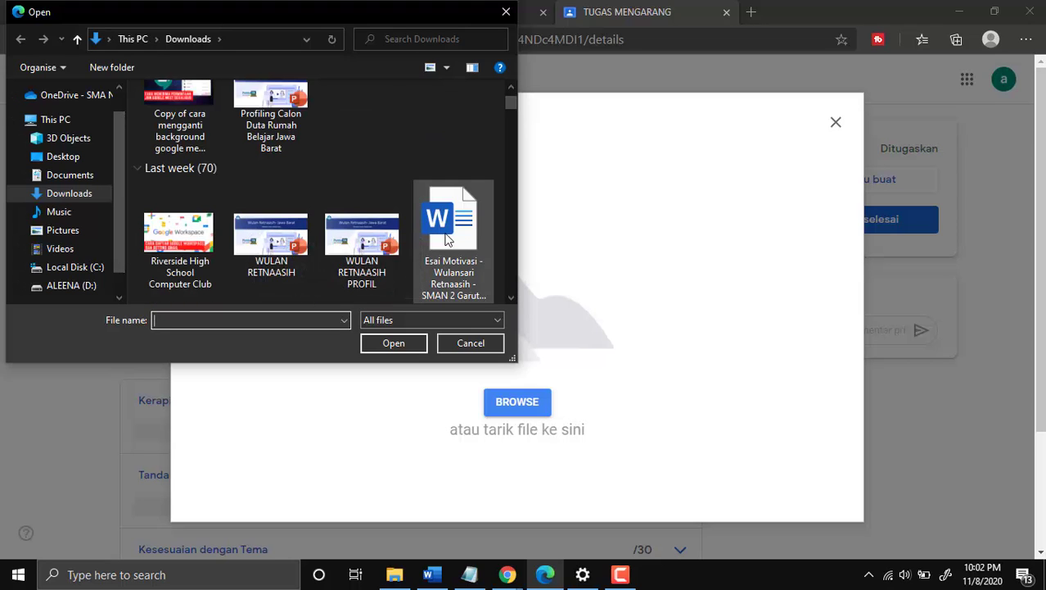
{"action": "scroll", "coordinate": [327, 244], "scroll_direction": "down", "scroll_amount": 2}
{"action": "scroll", "coordinate": [330, 244], "scroll_direction": "down", "scroll_amount": 2}
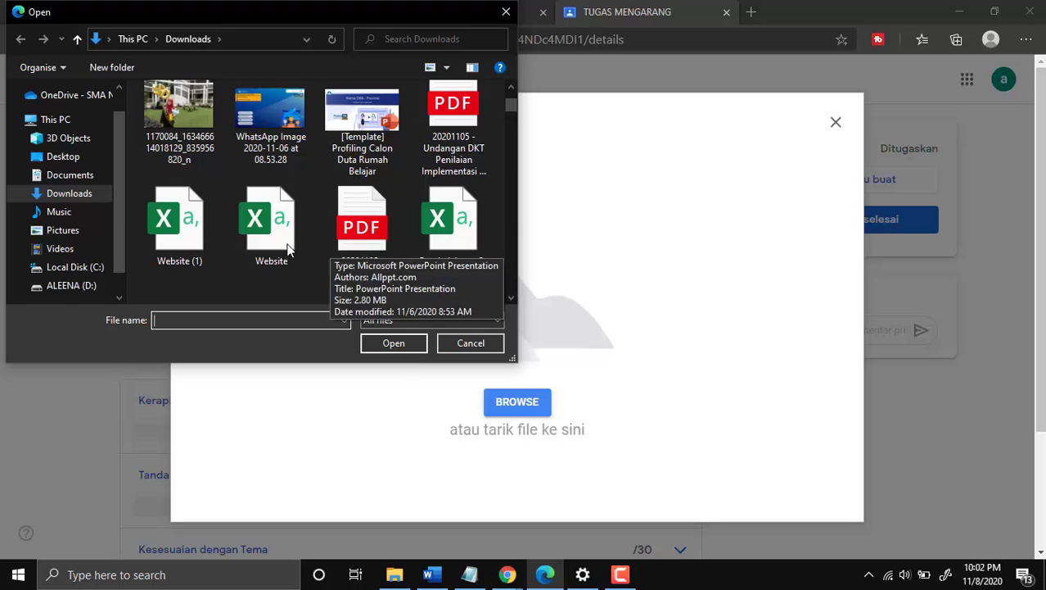
{"action": "scroll", "coordinate": [330, 244], "scroll_direction": "down", "scroll_amount": 1}
{"action": "scroll", "coordinate": [224, 242], "scroll_direction": "up", "scroll_amount": 2}
{"action": "scroll", "coordinate": [223, 242], "scroll_direction": "up", "scroll_amount": 3}
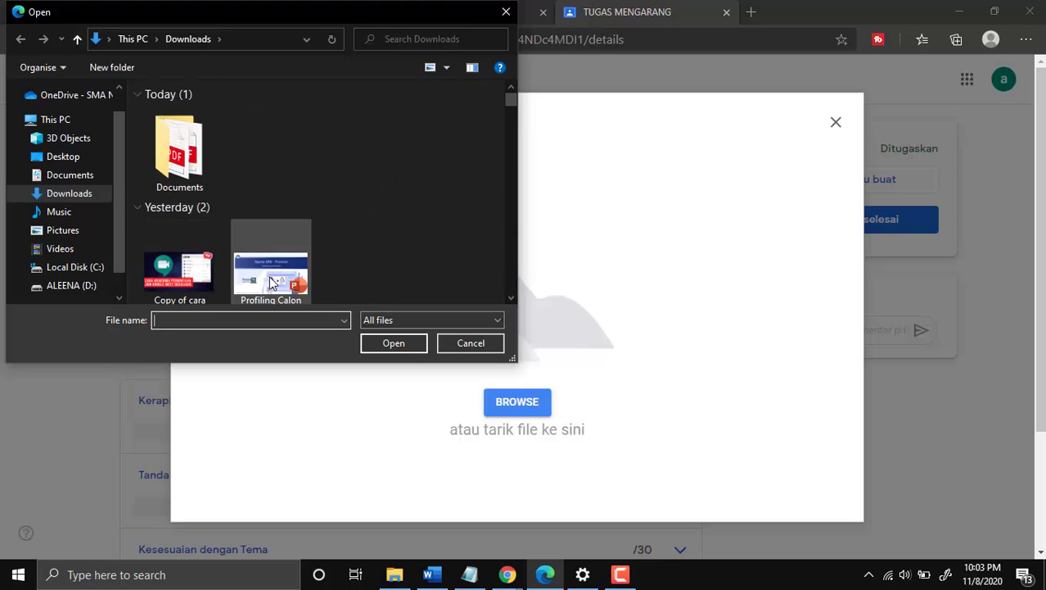
{"action": "double_click", "coordinate": [185, 163]}
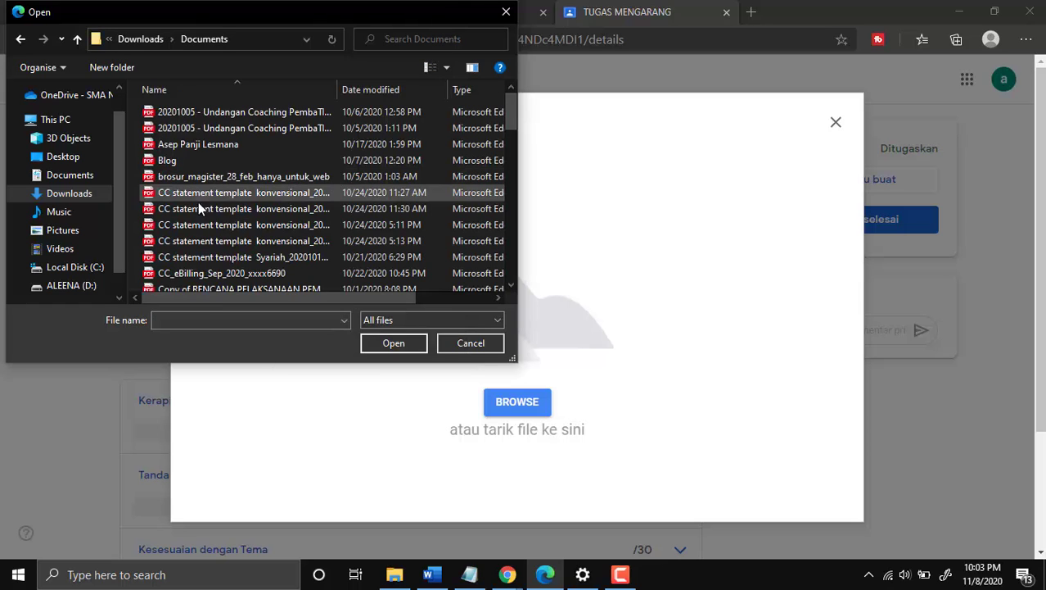
{"action": "left_click", "coordinate": [185, 146]}
- Attach the chosen PDF to TUGAS MENGARANG and turn the assignment in (Serahkan)
{"action": "left_click", "coordinate": [393, 342]}
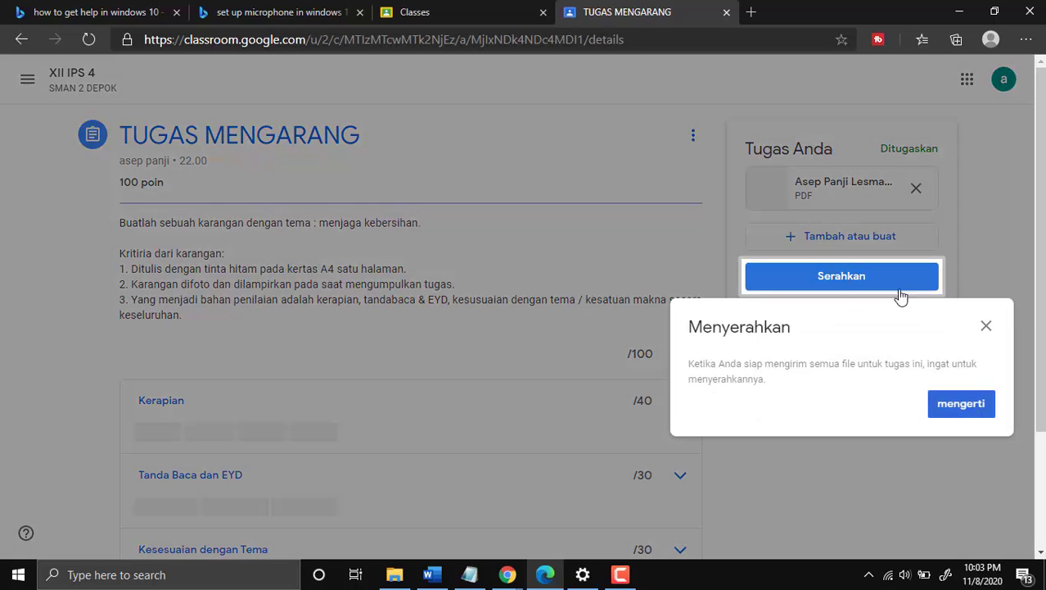
{"action": "left_click", "coordinate": [986, 330]}
{"action": "left_click", "coordinate": [844, 282]}
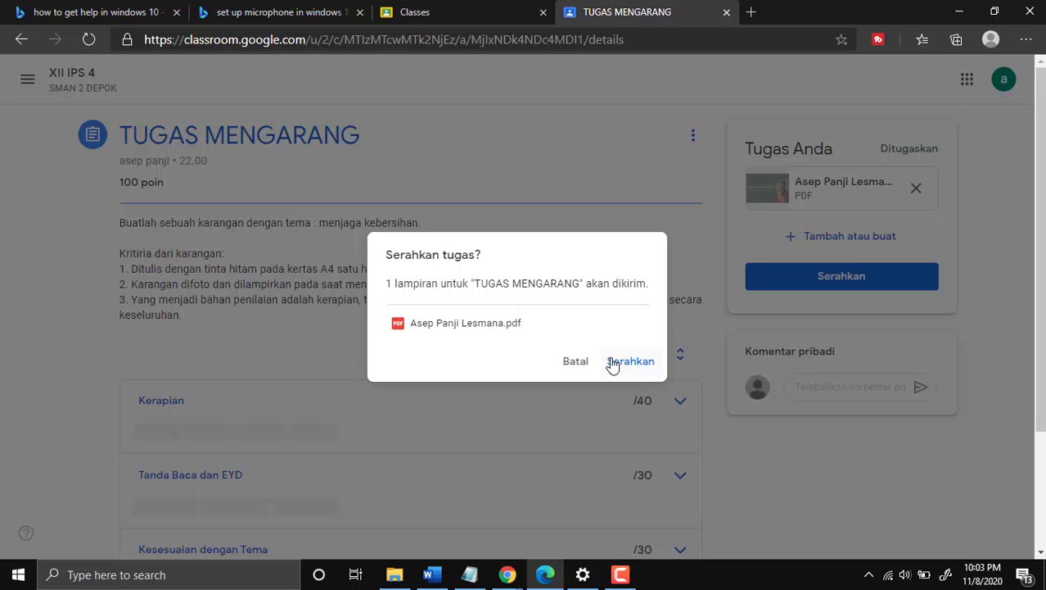
{"action": "left_click", "coordinate": [612, 363]}
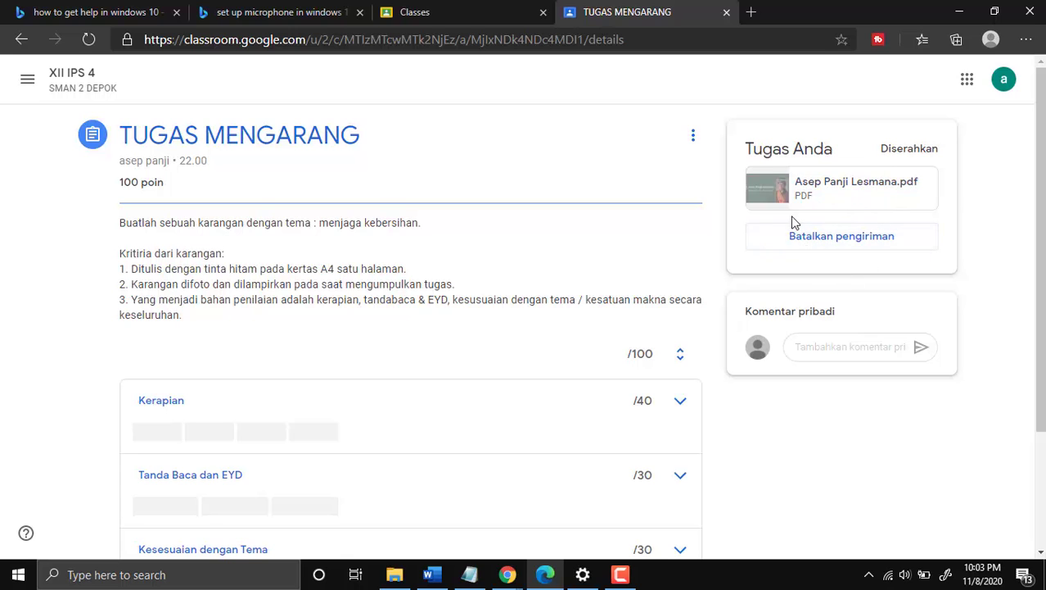
- Check the turned-in assignment page, then switch to the teacher's Chrome window for XII IPS 4
{"action": "scroll", "coordinate": [794, 233], "scroll_direction": "down", "scroll_amount": 2}
{"action": "scroll", "coordinate": [801, 231], "scroll_direction": "up", "scroll_amount": 2}
{"action": "scroll", "coordinate": [616, 285], "scroll_direction": "down", "scroll_amount": 2}
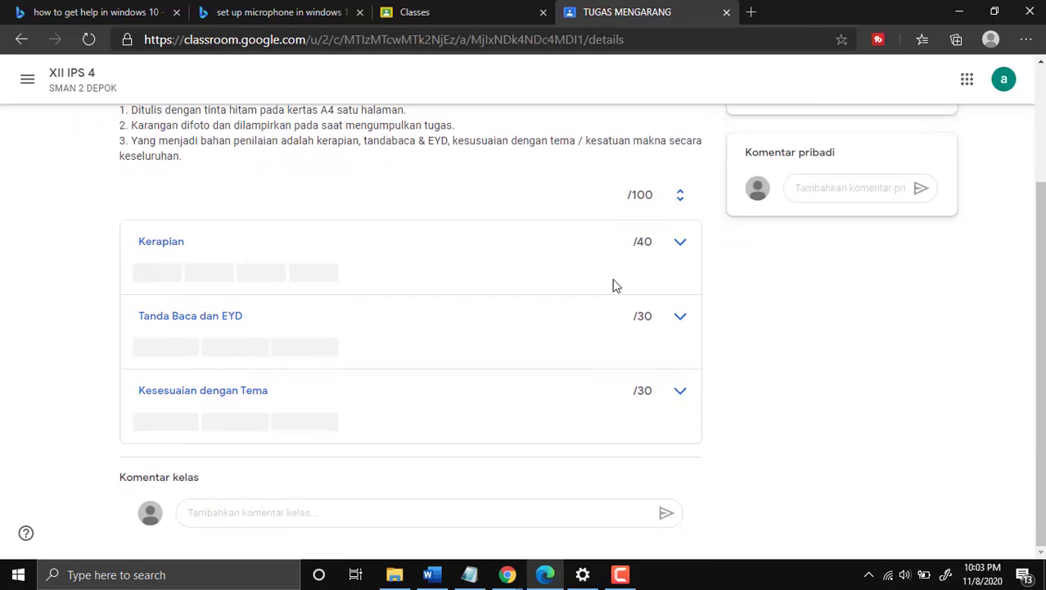
{"action": "scroll", "coordinate": [616, 285], "scroll_direction": "up", "scroll_amount": 2}
{"action": "scroll", "coordinate": [614, 282], "scroll_direction": "down", "scroll_amount": 2}
{"action": "scroll", "coordinate": [614, 278], "scroll_direction": "up", "scroll_amount": 2}
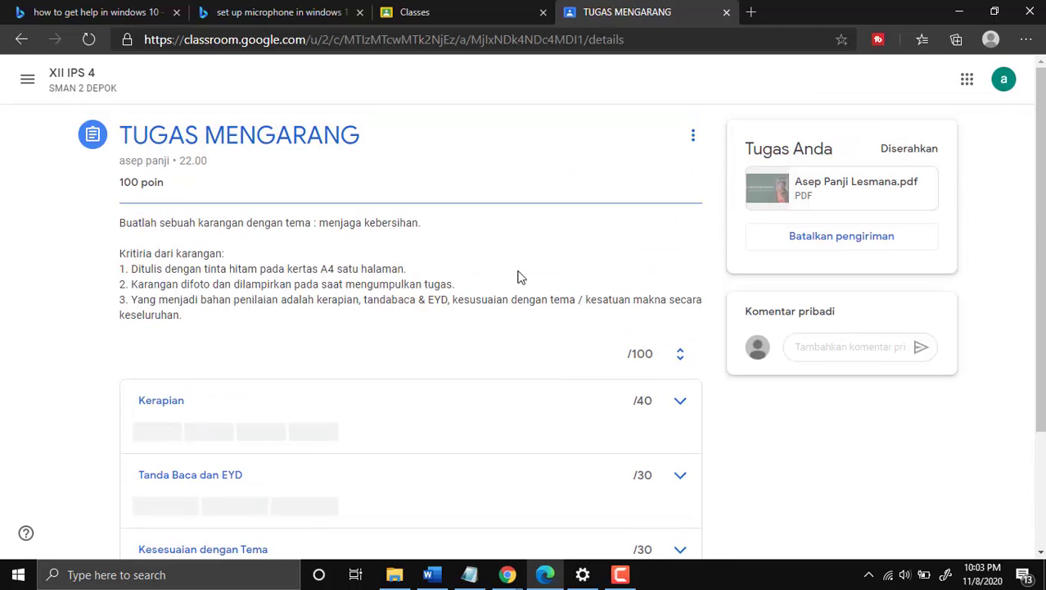
{"action": "left_click", "coordinate": [507, 574]}
{"action": "left_click", "coordinate": [426, 489]}
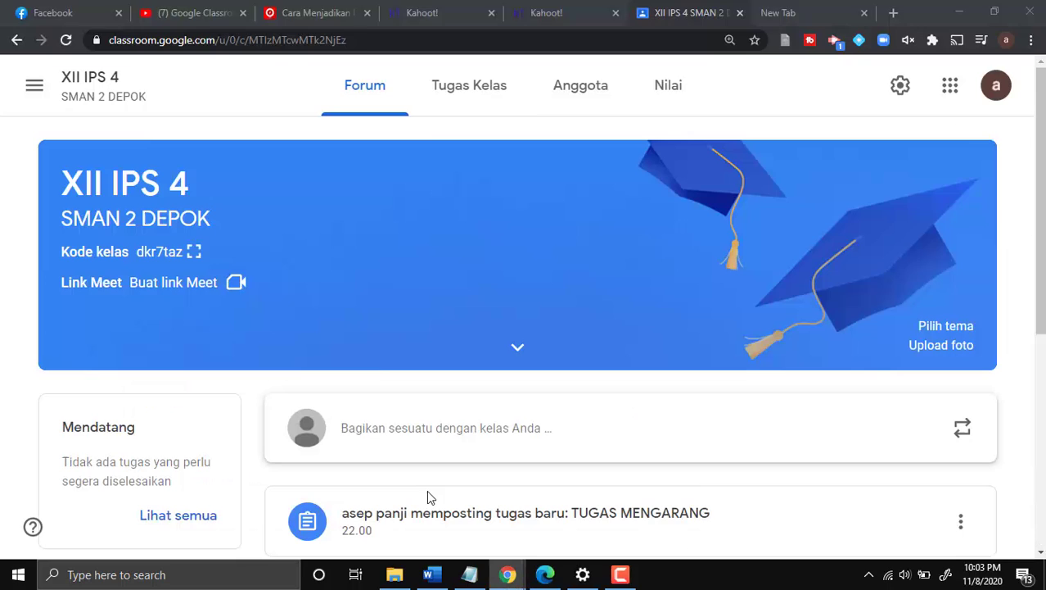
{"action": "left_click", "coordinate": [439, 103]}
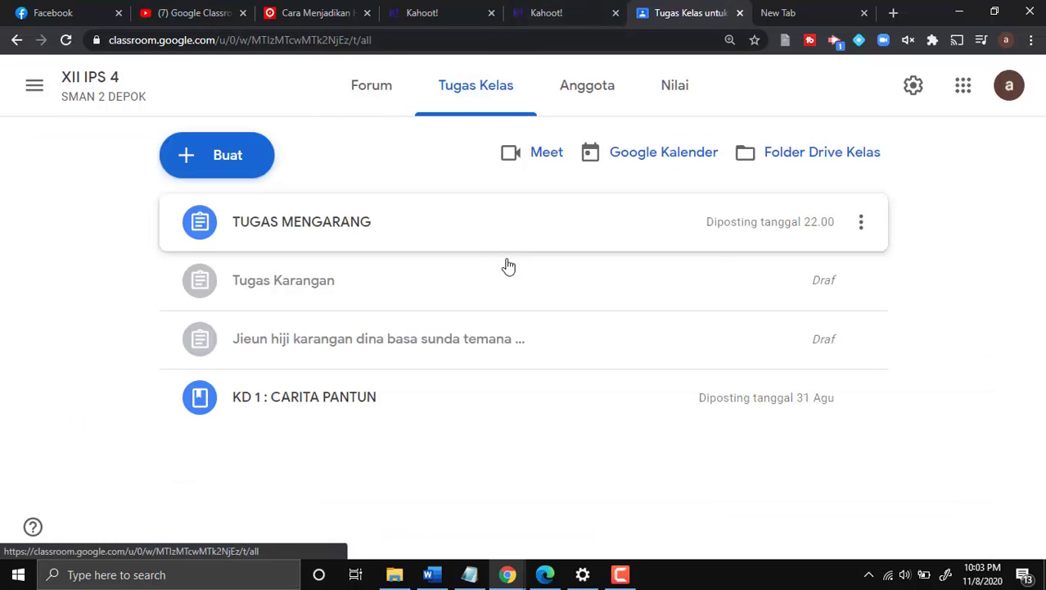
{"action": "left_click", "coordinate": [430, 232]}
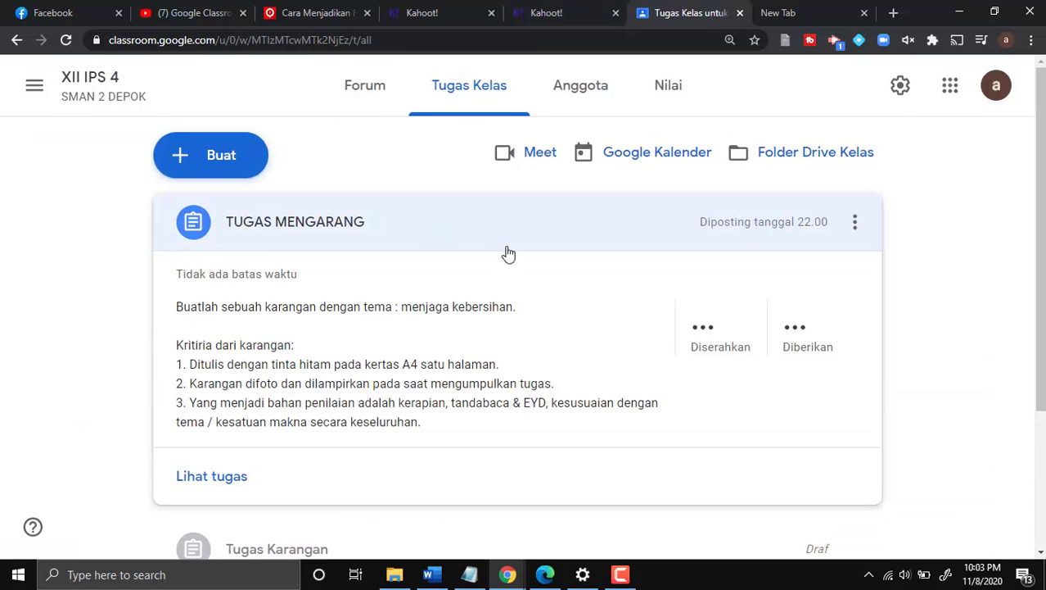
{"action": "left_click", "coordinate": [692, 344]}
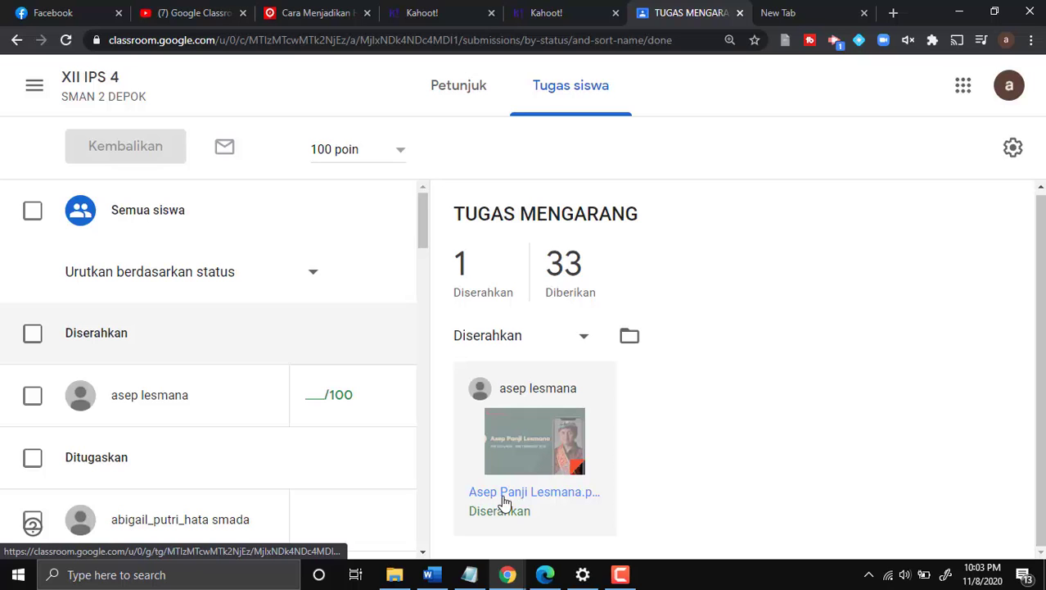
{"action": "left_click", "coordinate": [228, 419]}
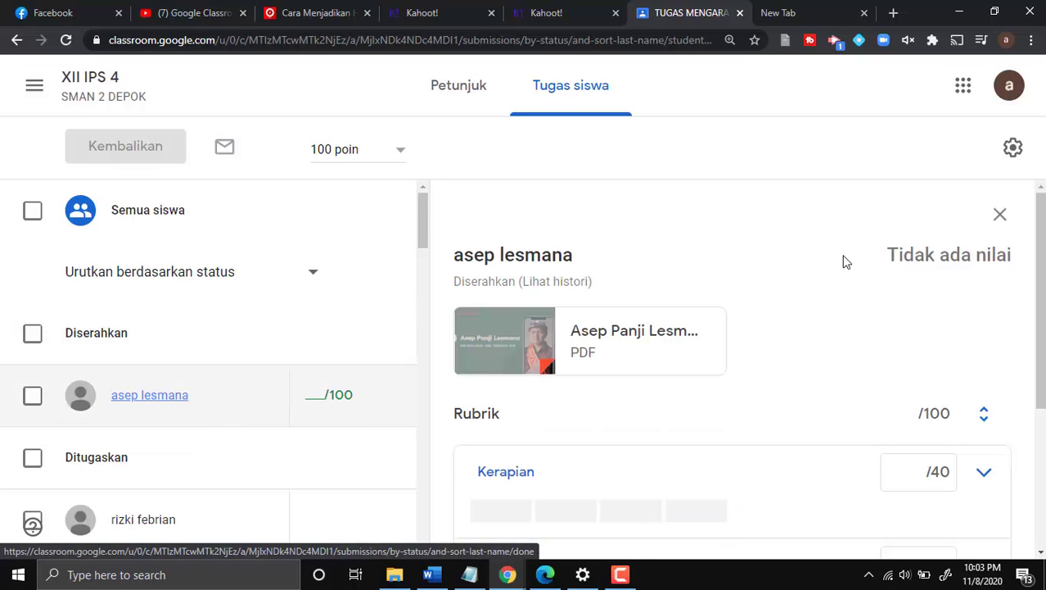
{"action": "scroll", "coordinate": [859, 269], "scroll_direction": "down", "scroll_amount": 3}
{"action": "scroll", "coordinate": [861, 274], "scroll_direction": "up", "scroll_amount": 3}
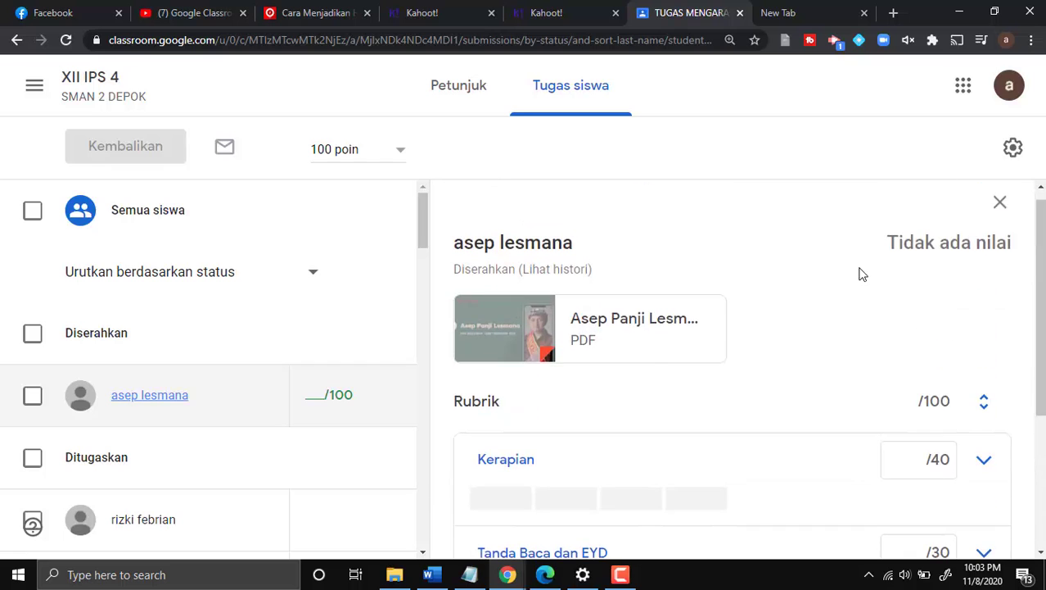
{"action": "scroll", "coordinate": [705, 307], "scroll_direction": "down", "scroll_amount": 2}
{"action": "scroll", "coordinate": [685, 307], "scroll_direction": "up", "scroll_amount": 2}
{"action": "scroll", "coordinate": [773, 353], "scroll_direction": "down", "scroll_amount": 3}
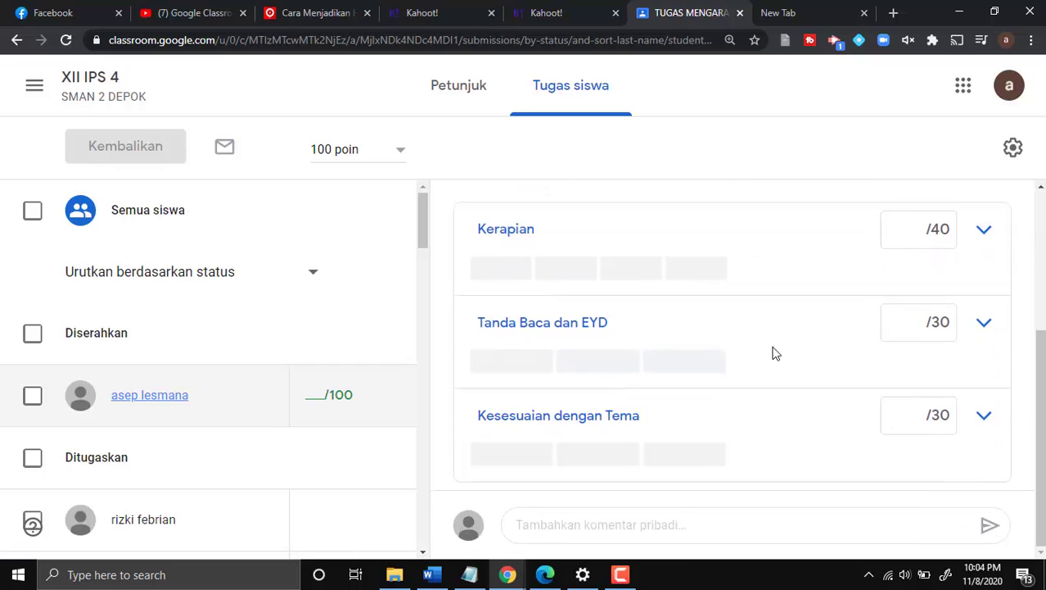
{"action": "scroll", "coordinate": [712, 342], "scroll_direction": "up", "scroll_amount": 3}
{"action": "scroll", "coordinate": [714, 342], "scroll_direction": "down", "scroll_amount": 3}
{"action": "scroll", "coordinate": [606, 393], "scroll_direction": "up", "scroll_amount": 3}
{"action": "scroll", "coordinate": [606, 393], "scroll_direction": "down", "scroll_amount": 2}
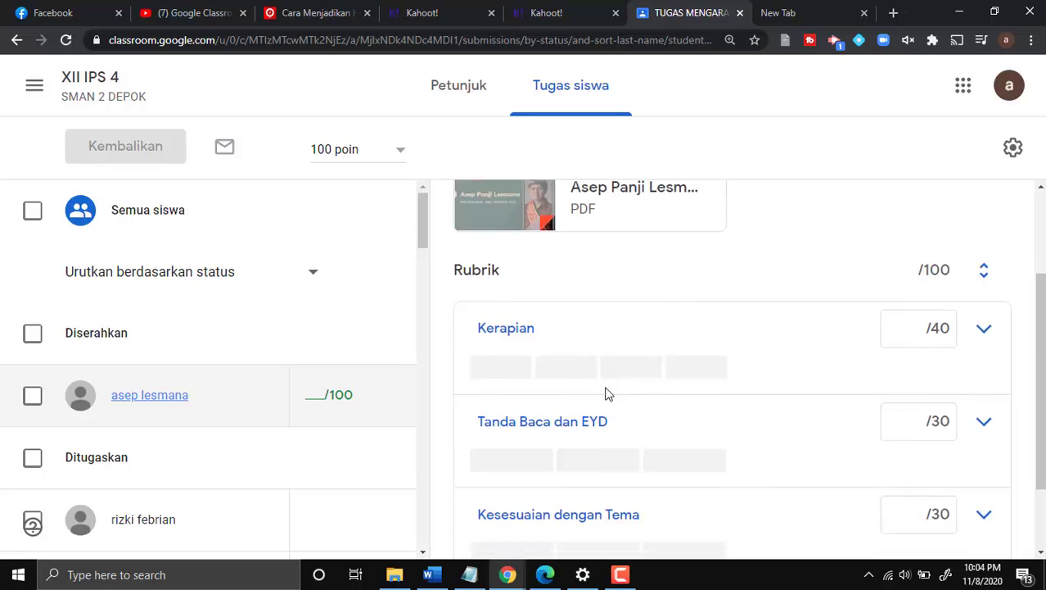
{"action": "scroll", "coordinate": [606, 393], "scroll_direction": "down", "scroll_amount": 1}
{"action": "scroll", "coordinate": [606, 393], "scroll_direction": "up", "scroll_amount": 1}
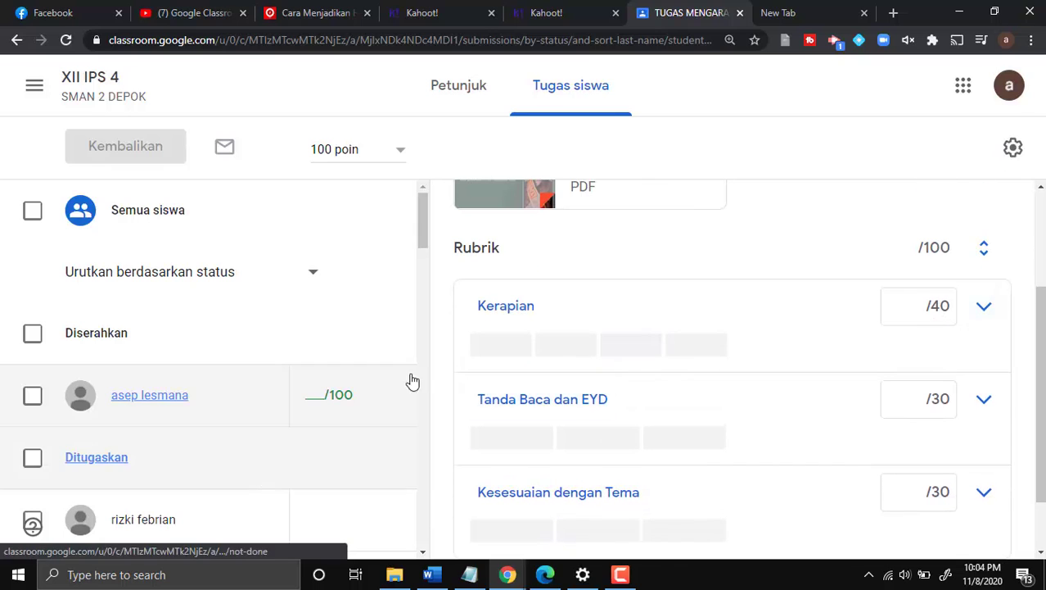
- Score the Kerapian rubric criterion at 30 out of 40 points
{"action": "left_click", "coordinate": [507, 348]}
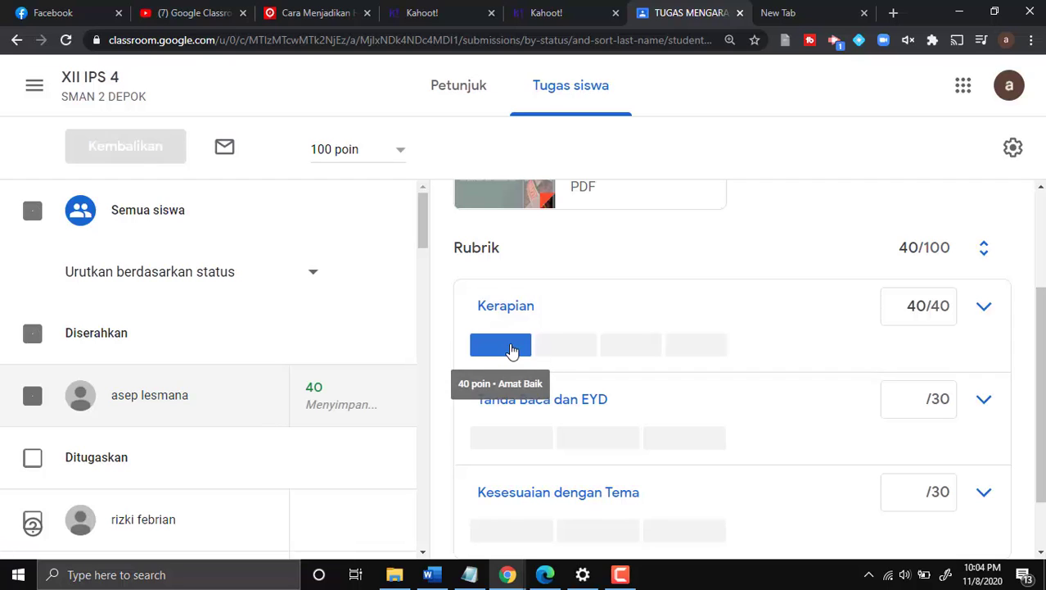
{"action": "left_click", "coordinate": [584, 351]}
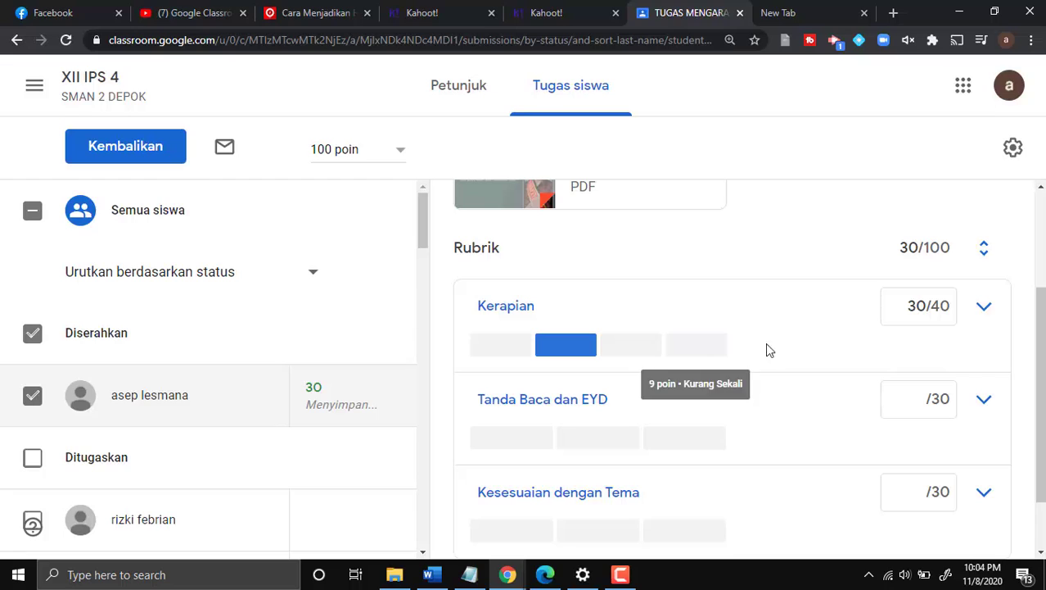
{"action": "left_click", "coordinate": [649, 354]}
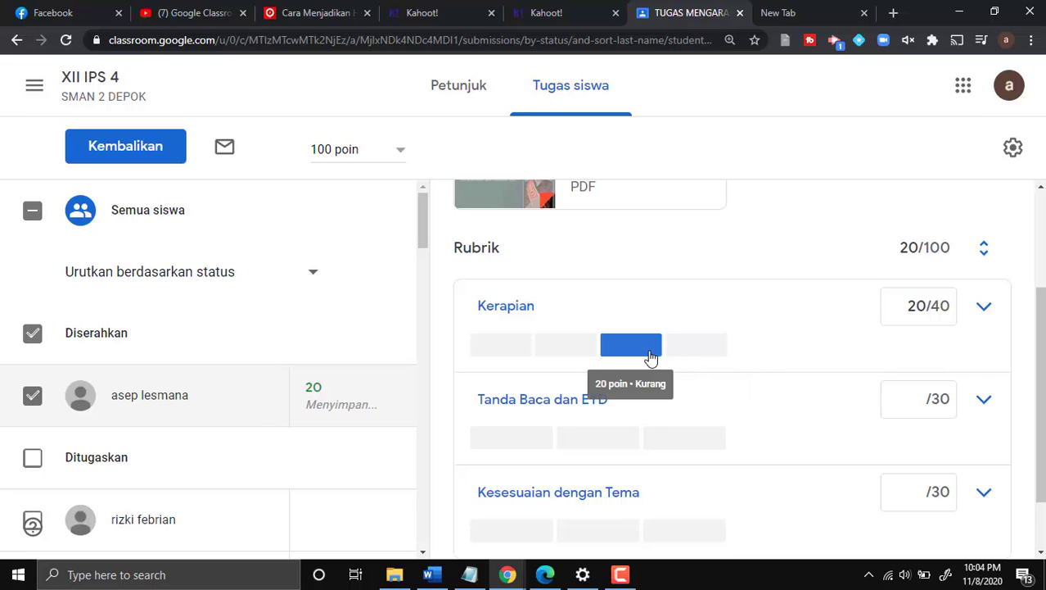
{"action": "left_click", "coordinate": [520, 351]}
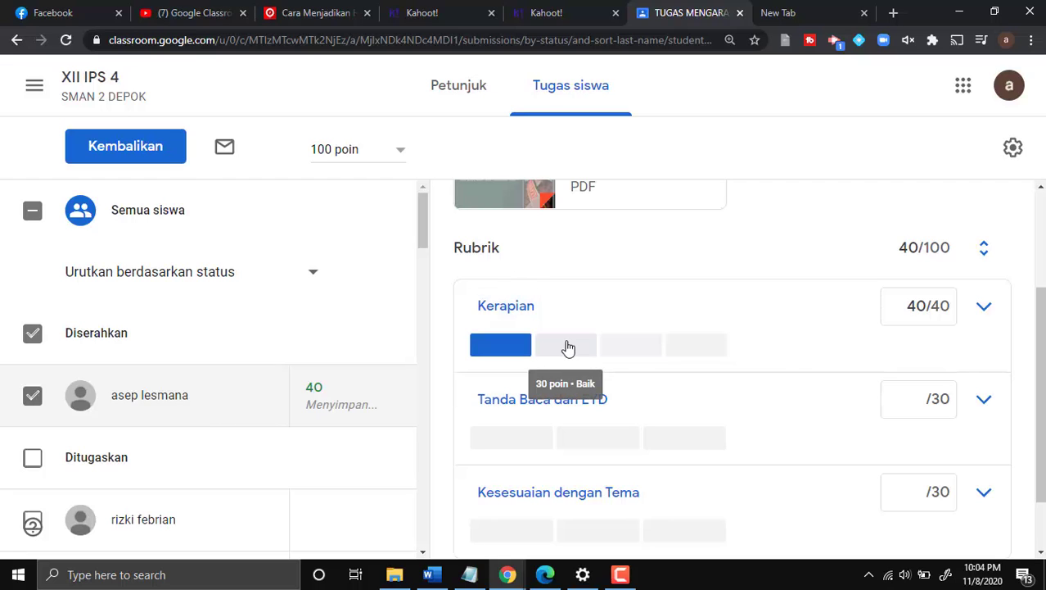
{"action": "left_click", "coordinate": [568, 346]}
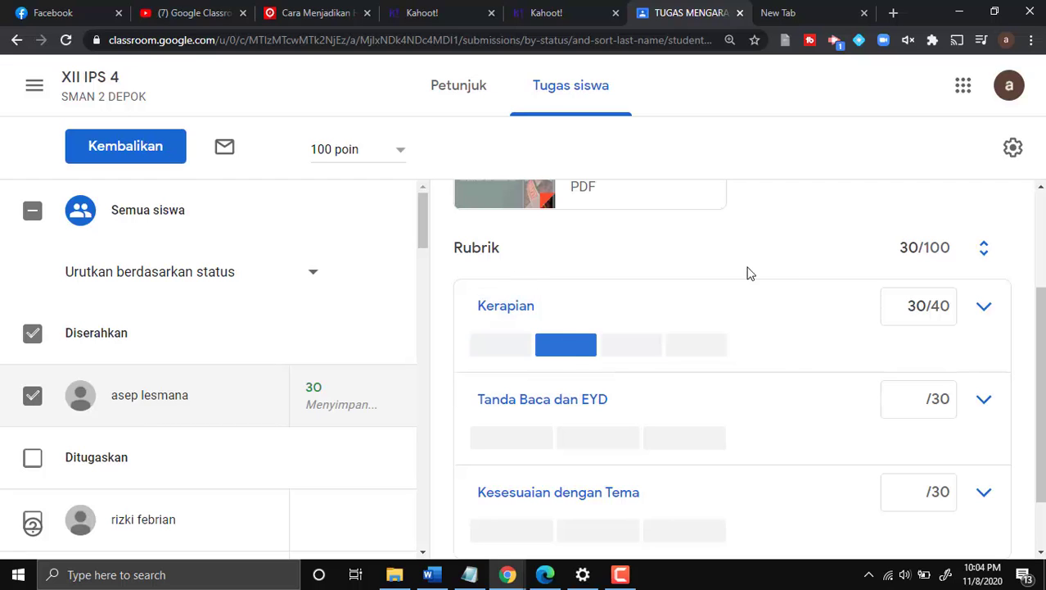
- Give Tanda Baca dan EYD the full 30 out of 30 points
{"action": "left_click", "coordinate": [542, 442]}
{"action": "left_click", "coordinate": [600, 442]}
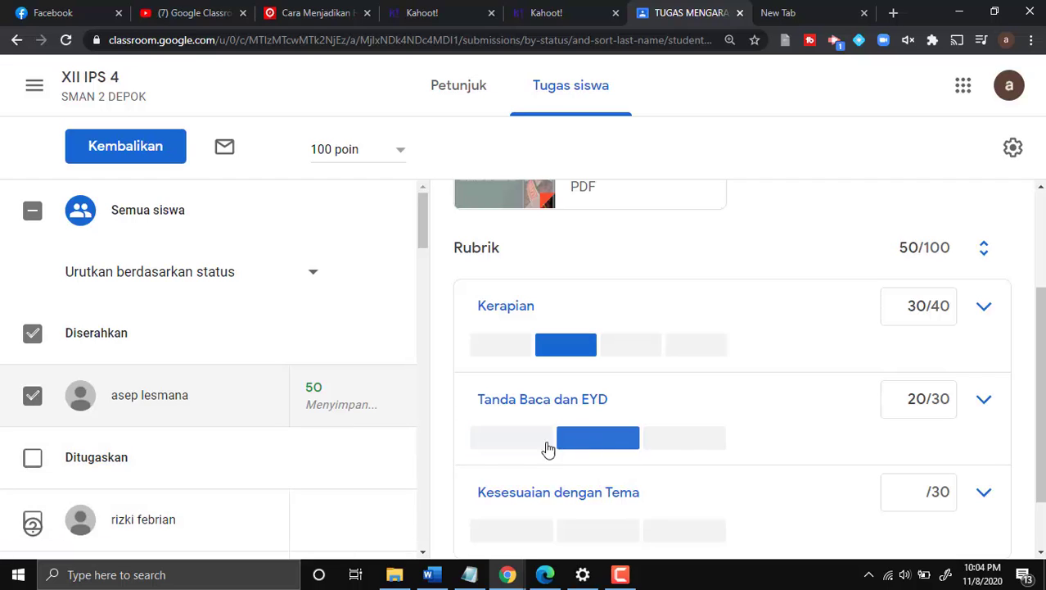
{"action": "left_click", "coordinate": [540, 439]}
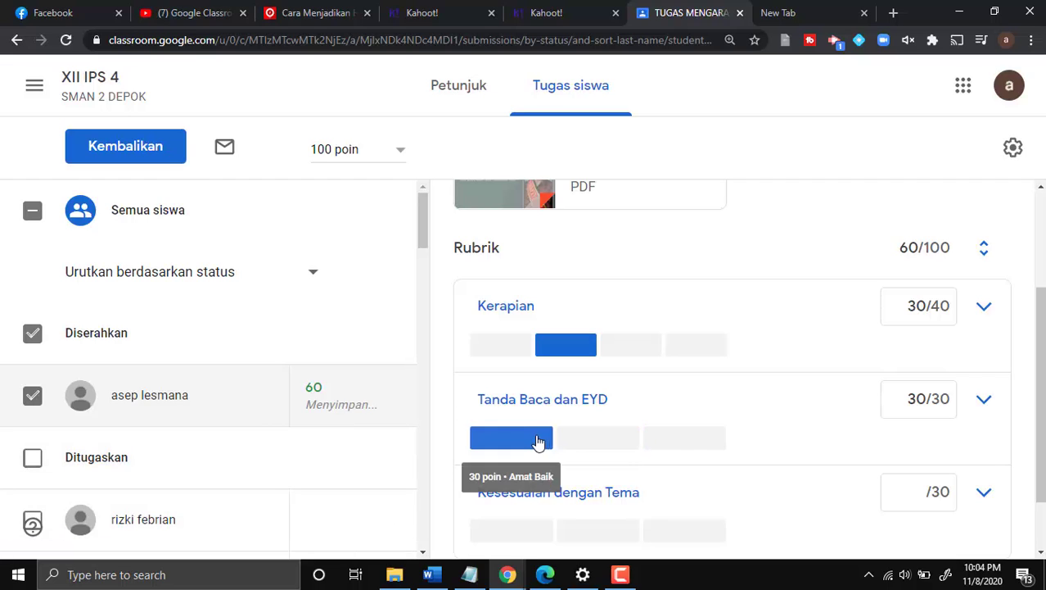
- Score Kesesuaian dengan Tema at 20 out of 30, bringing the total to 80/100
{"action": "scroll", "coordinate": [568, 440], "scroll_direction": "down", "scroll_amount": 1}
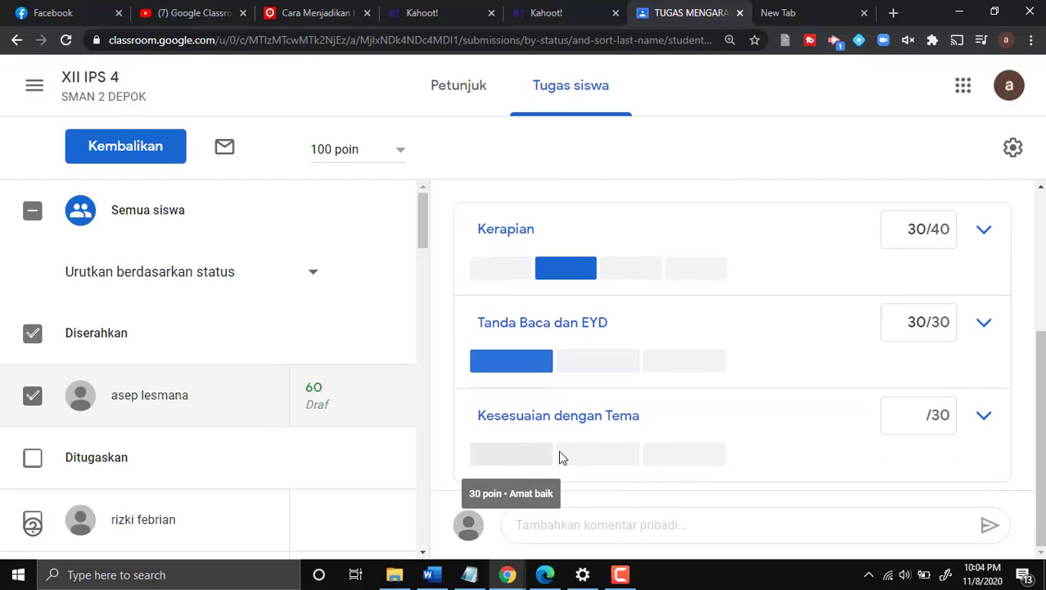
{"action": "left_click", "coordinate": [581, 453]}
{"action": "scroll", "coordinate": [966, 310], "scroll_direction": "up", "scroll_amount": 2}
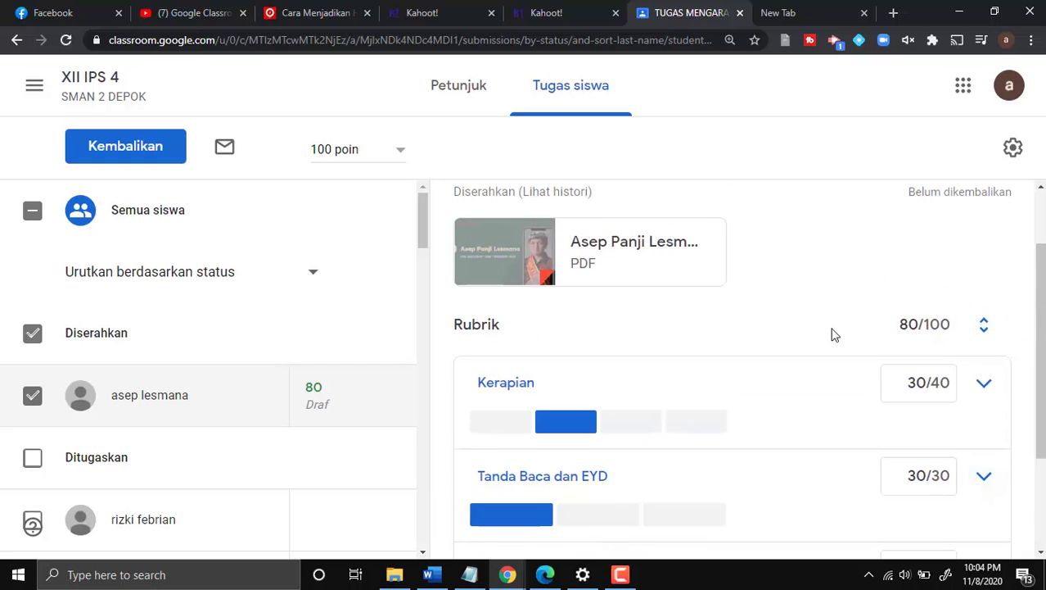
{"action": "scroll", "coordinate": [916, 333], "scroll_direction": "down", "scroll_amount": 2}
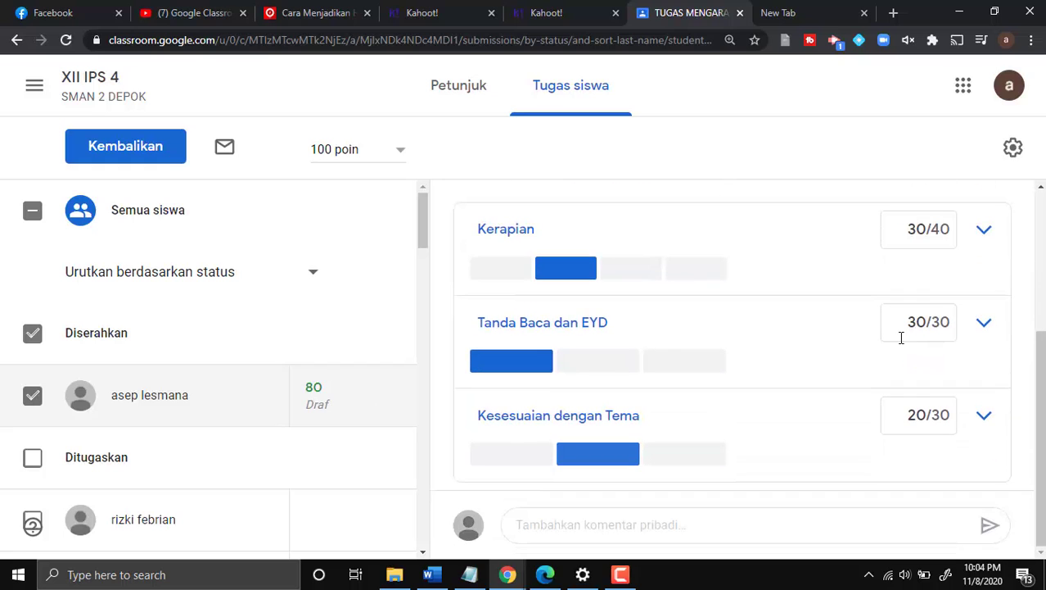
{"action": "scroll", "coordinate": [784, 397], "scroll_direction": "up", "scroll_amount": 3}
{"action": "scroll", "coordinate": [786, 398], "scroll_direction": "down", "scroll_amount": 3}
{"action": "scroll", "coordinate": [786, 399], "scroll_direction": "up", "scroll_amount": 3}
{"action": "scroll", "coordinate": [786, 396], "scroll_direction": "down", "scroll_amount": 1}
{"action": "scroll", "coordinate": [786, 393], "scroll_direction": "up", "scroll_amount": 1}
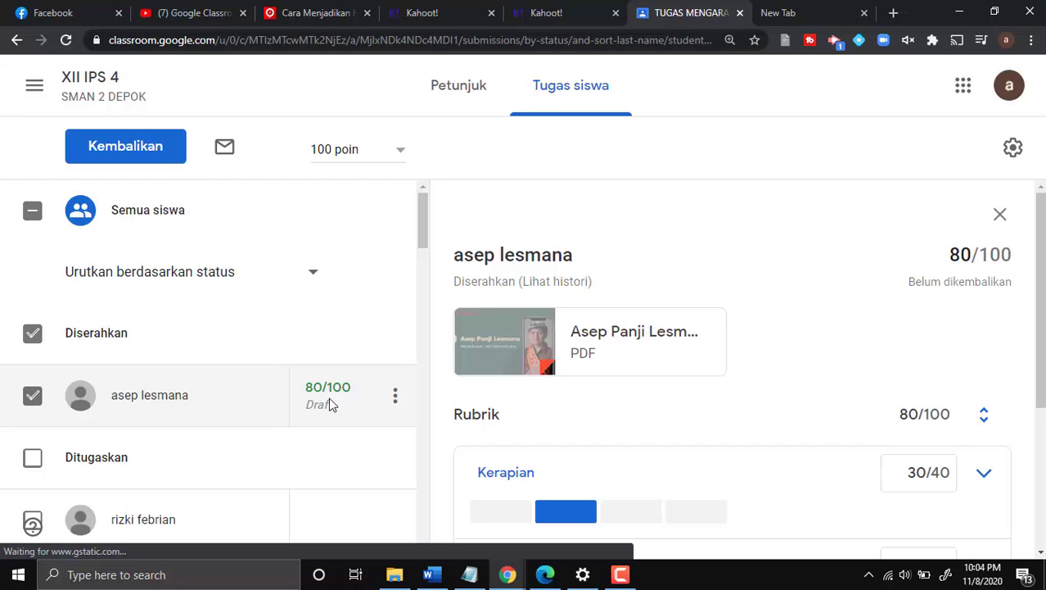
- Return the graded submission (Kembalikan) with the private comment 'Lebih rapi lagi dalam menulis'
{"action": "left_click", "coordinate": [354, 436]}
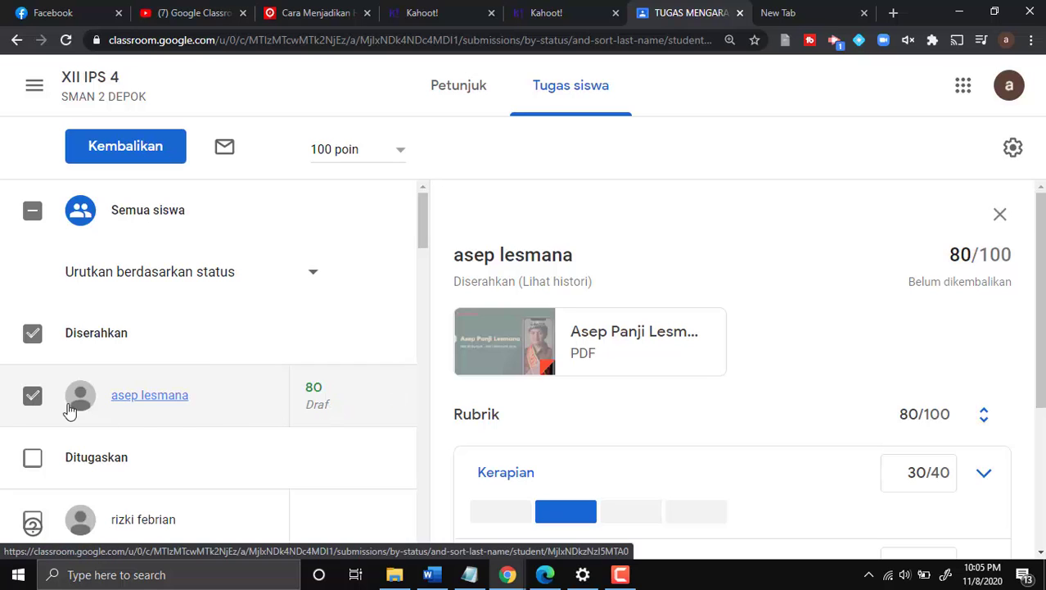
{"action": "left_click", "coordinate": [146, 145]}
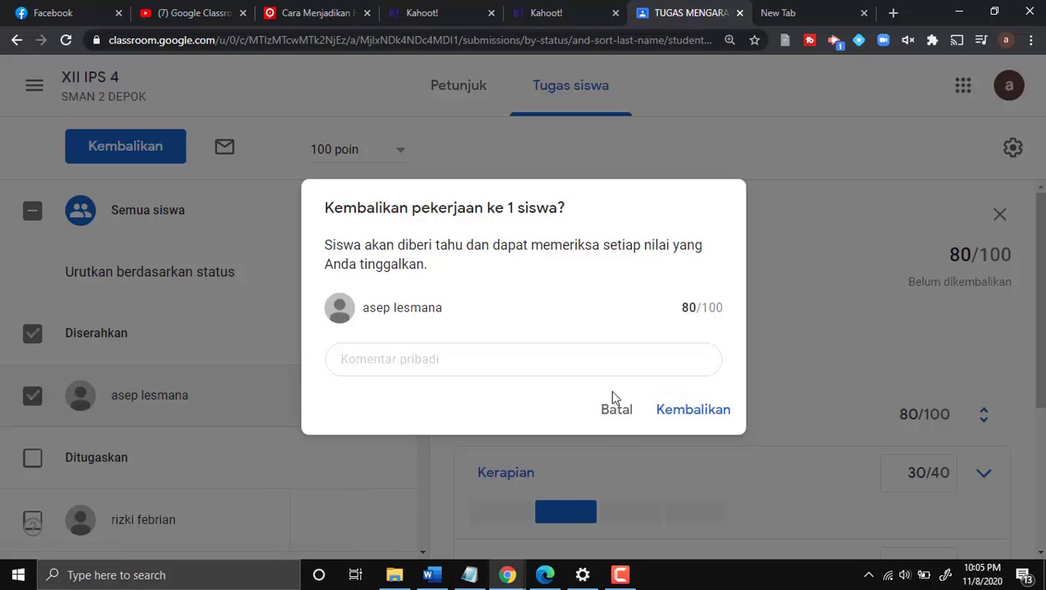
{"action": "left_click", "coordinate": [473, 359]}
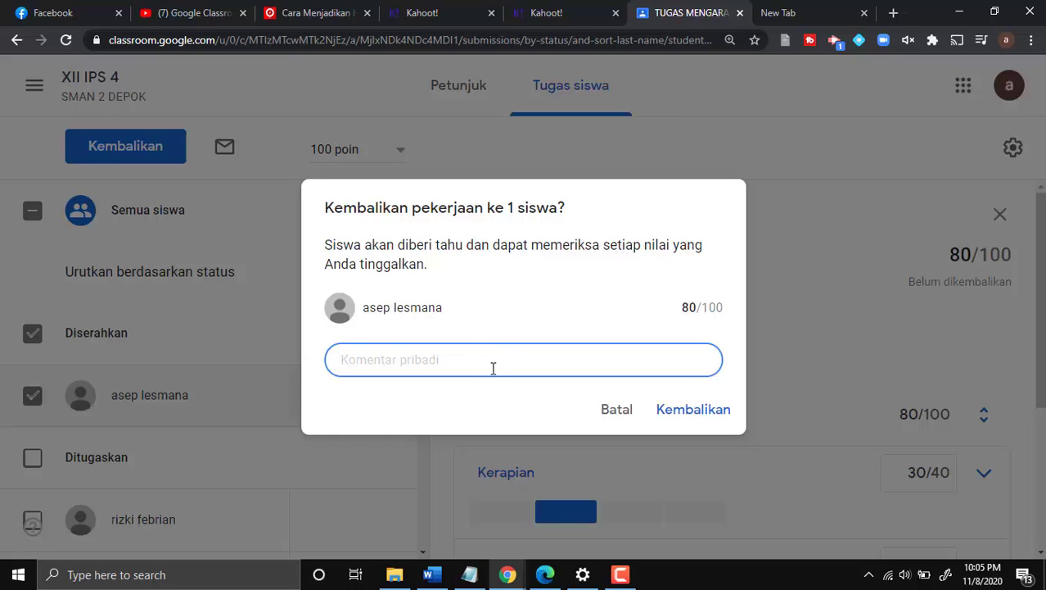
{"action": "type", "text": "Lebih rapi la"}
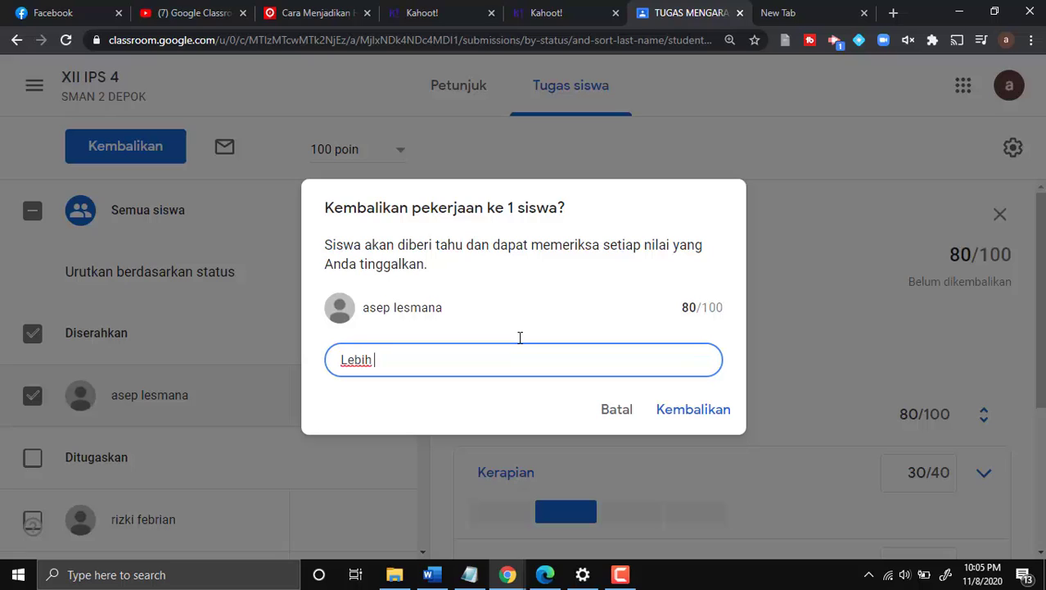
{"action": "type", "text": "gi dalam menu"}
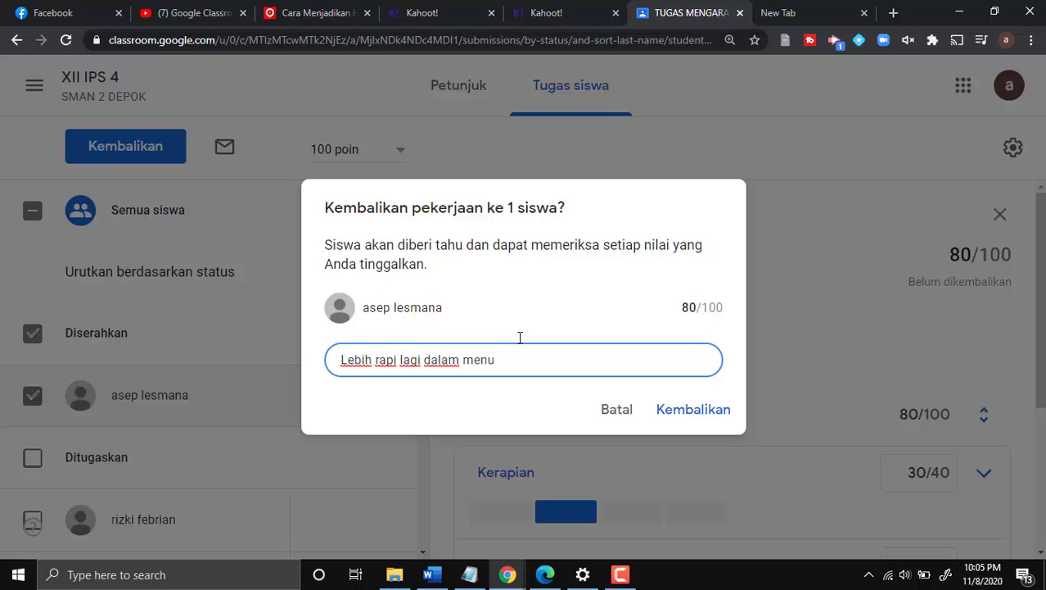
{"action": "type", "text": "lis"}
{"action": "left_click", "coordinate": [697, 420]}
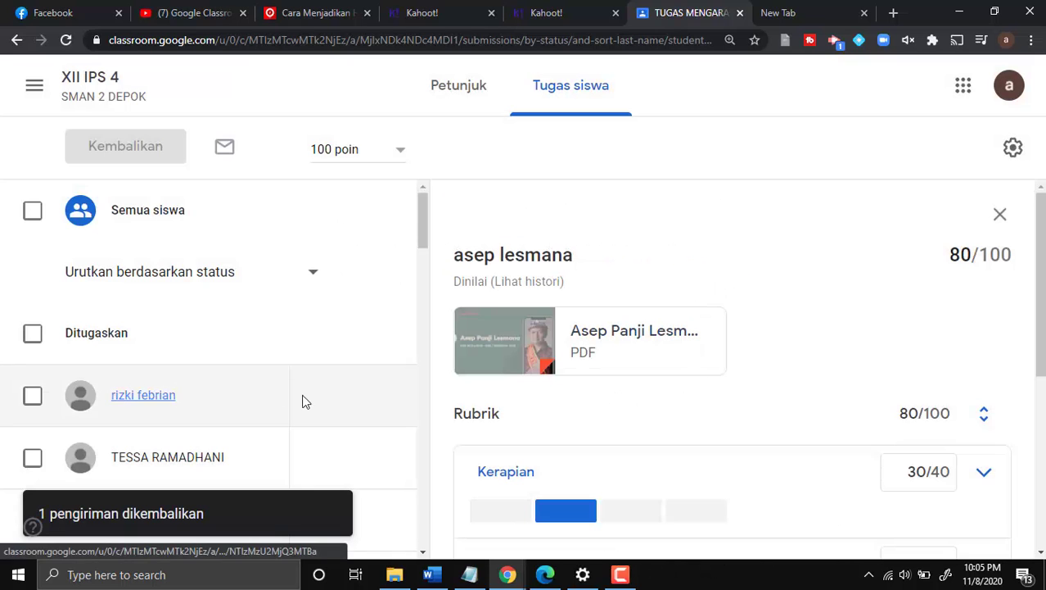
{"action": "scroll", "coordinate": [619, 402], "scroll_direction": "down", "scroll_amount": 1}
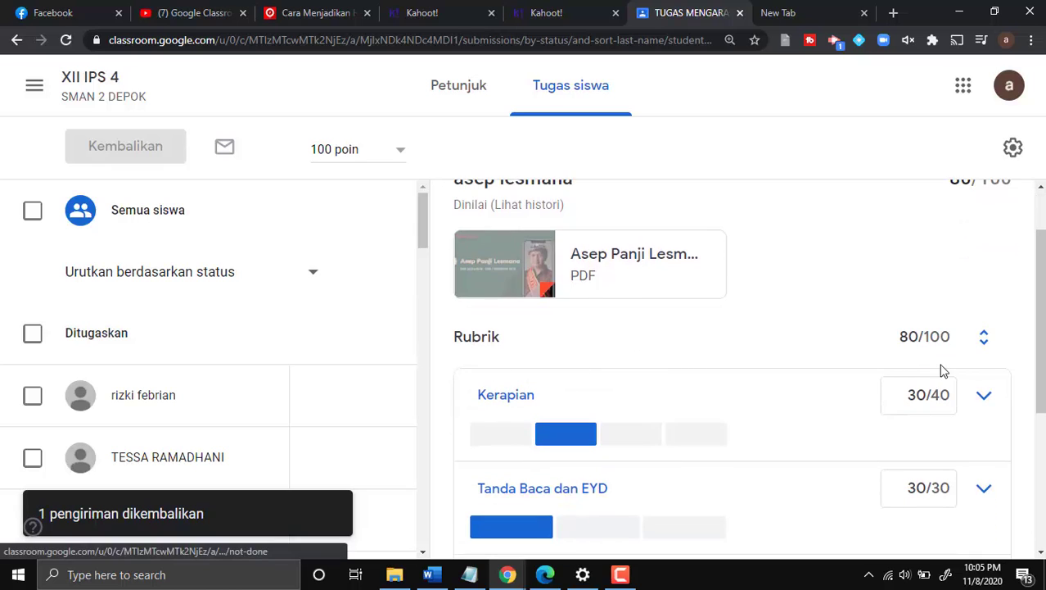
{"action": "scroll", "coordinate": [944, 370], "scroll_direction": "up", "scroll_amount": 1}
{"action": "scroll", "coordinate": [944, 370], "scroll_direction": "down", "scroll_amount": 2}
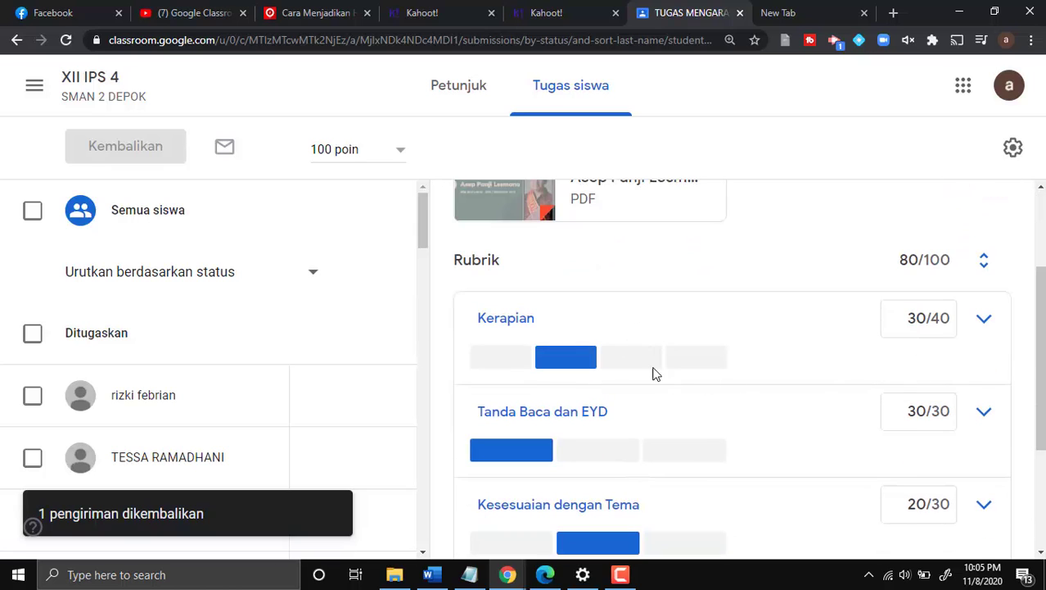
{"action": "scroll", "coordinate": [573, 409], "scroll_direction": "down", "scroll_amount": 1}
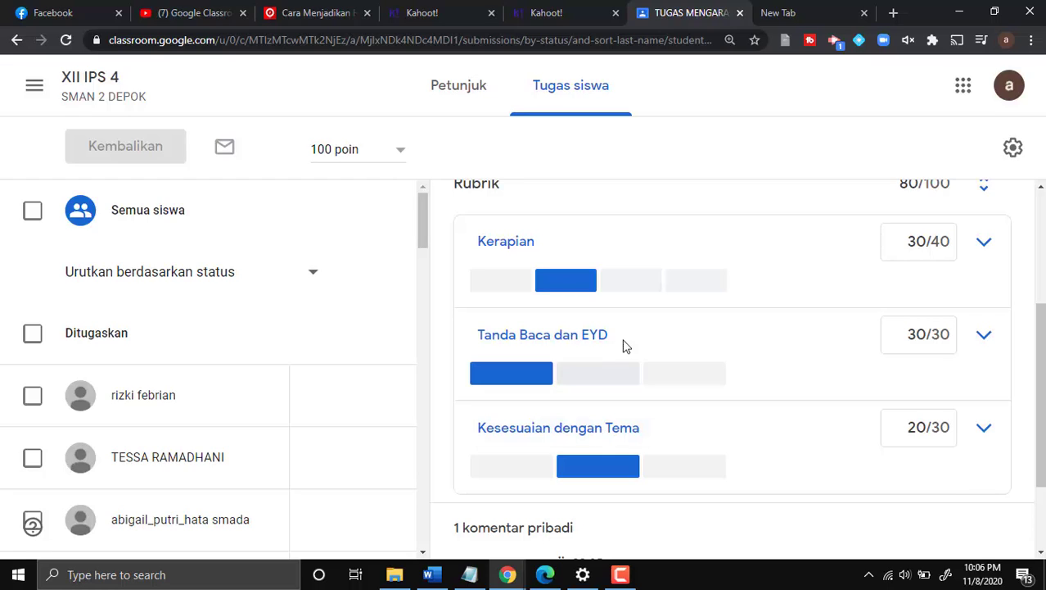
{"action": "scroll", "coordinate": [612, 343], "scroll_direction": "down", "scroll_amount": 1}
{"action": "scroll", "coordinate": [613, 344], "scroll_direction": "up", "scroll_amount": 2}
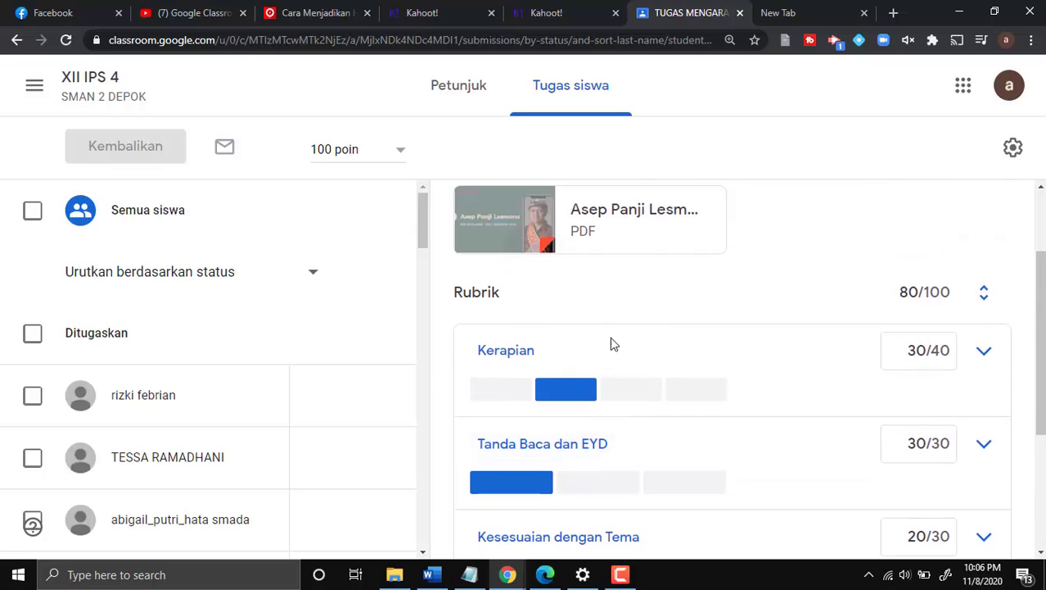
{"action": "scroll", "coordinate": [612, 343], "scroll_direction": "down", "scroll_amount": 3}
{"action": "scroll", "coordinate": [613, 344], "scroll_direction": "up", "scroll_amount": 4}
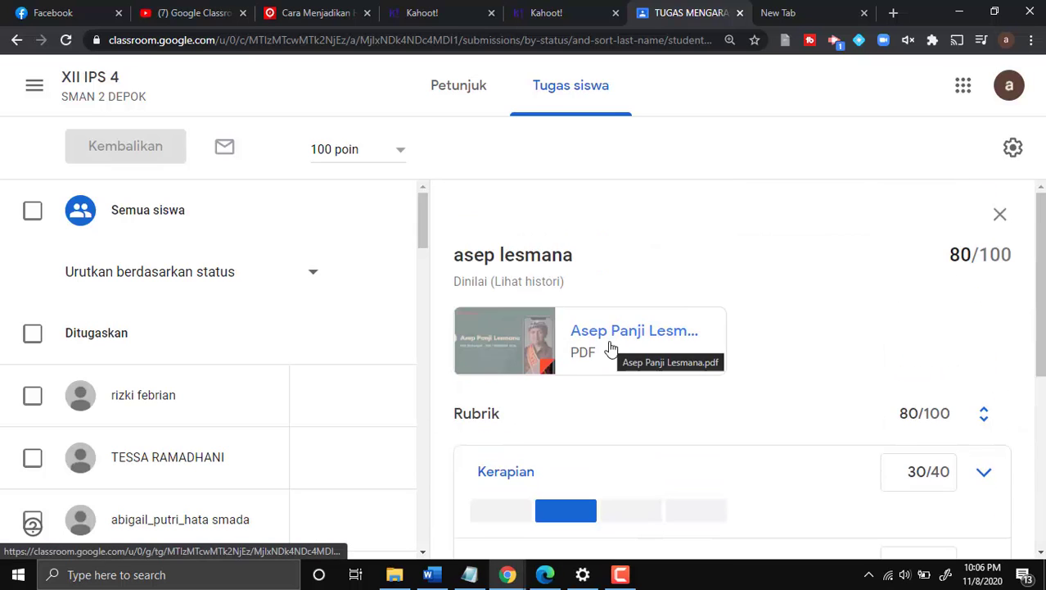
{"action": "scroll", "coordinate": [717, 414], "scroll_direction": "down", "scroll_amount": 2}
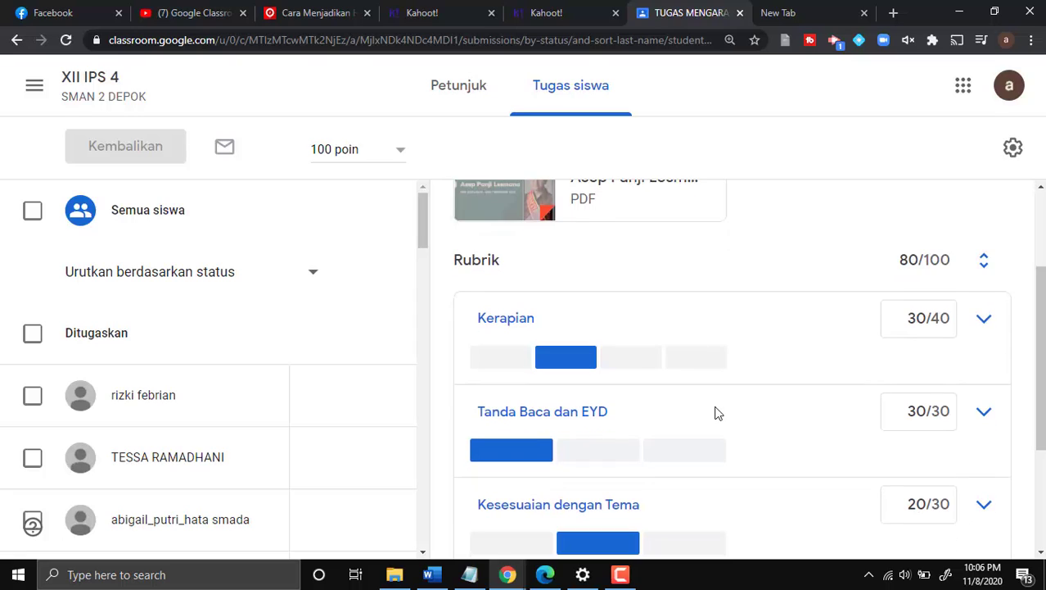